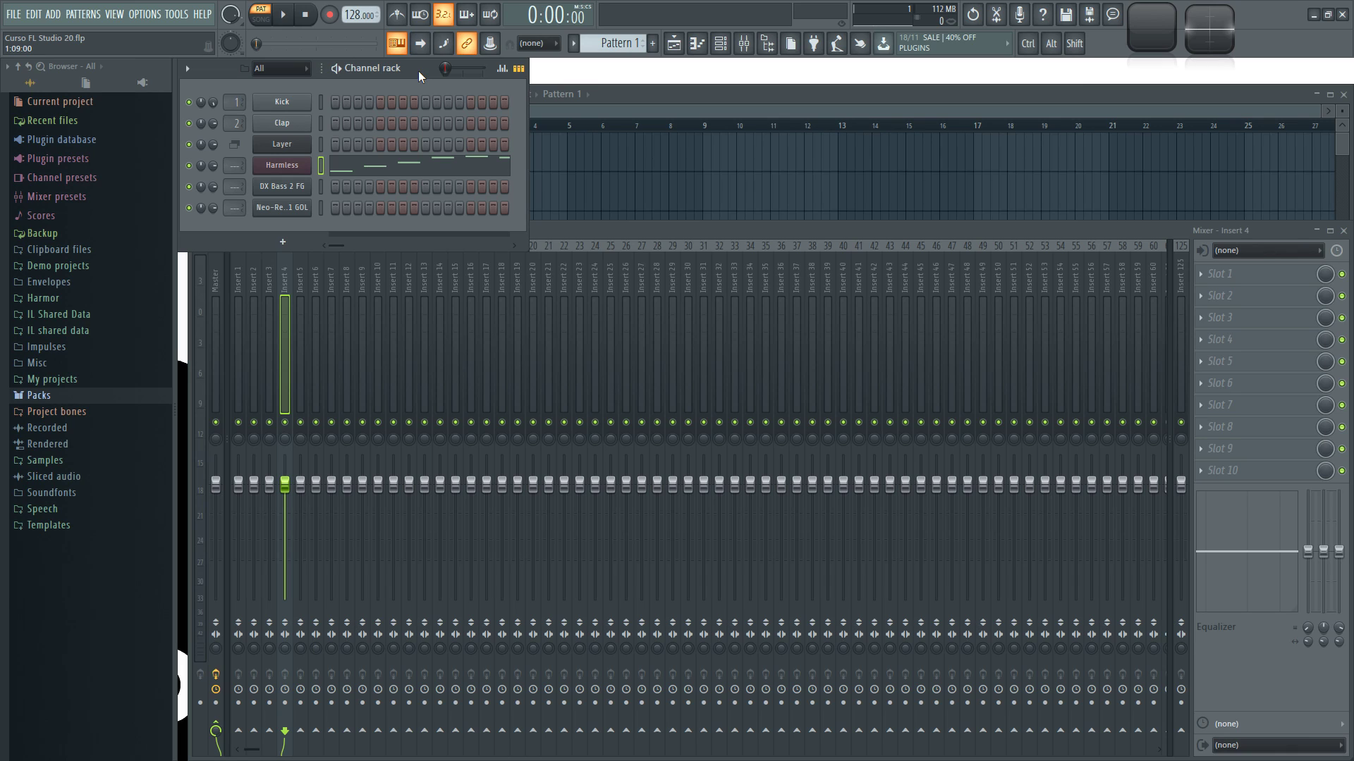
Step: Paste the Harmless channel's notes into the DX Bass 2 FG and Neo-Re..1 GOL channels and play the pattern
{"action": "key", "text": "space"}
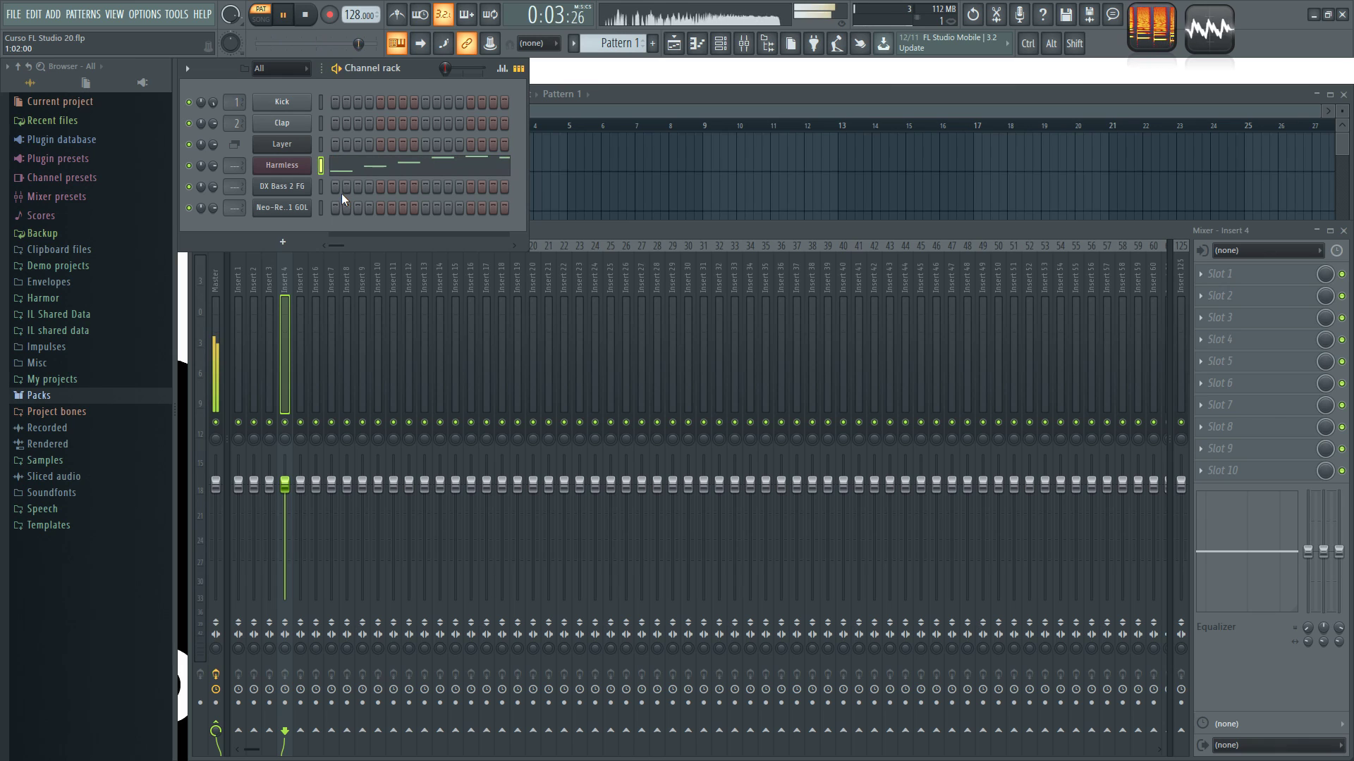
{"action": "key", "text": "space"}
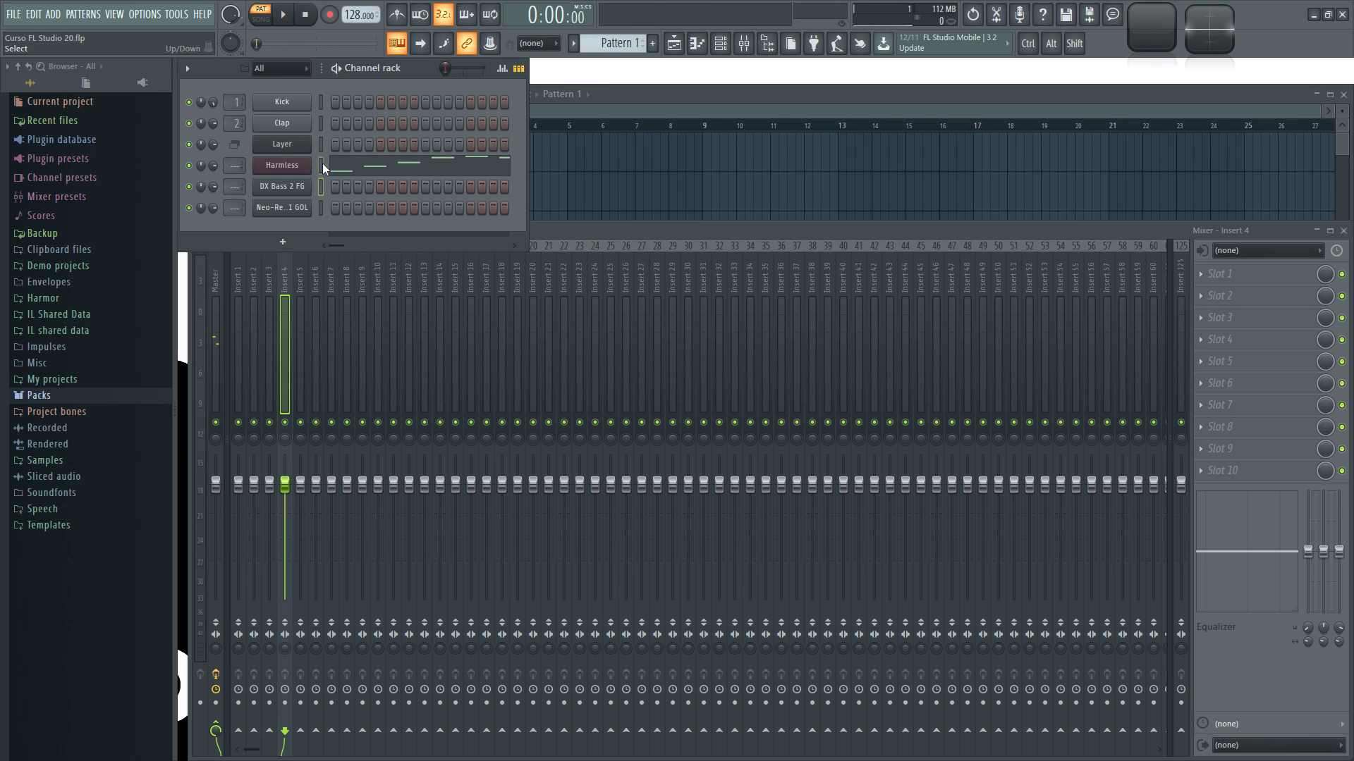
{"action": "left_click", "coordinate": [321, 186]}
{"action": "left_click", "coordinate": [321, 207]}
{"action": "left_click", "coordinate": [321, 187]}
{"action": "left_click", "coordinate": [320, 206]}
{"action": "key", "text": "ctrl+v"}
{"action": "left_click", "coordinate": [321, 202]}
{"action": "key", "text": "ctrl+v"}
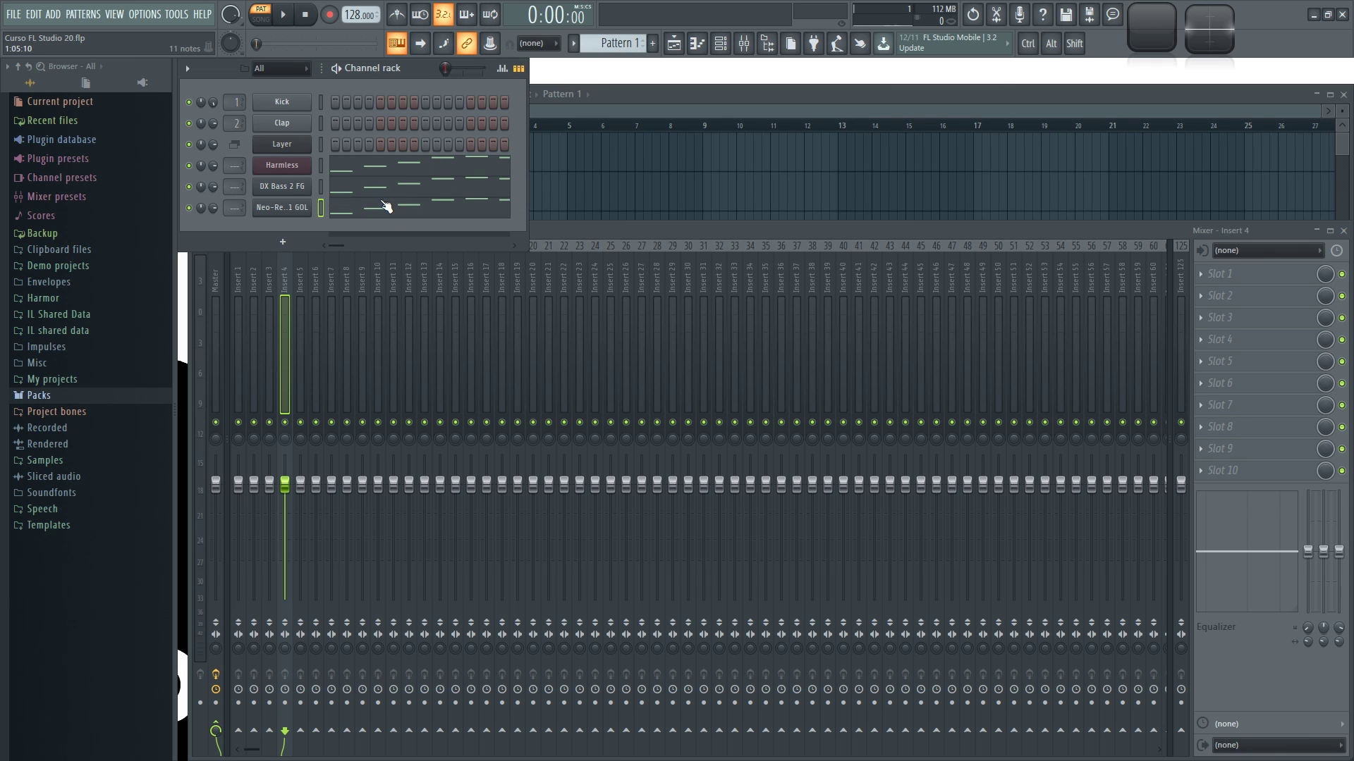
{"action": "key", "text": "space"}
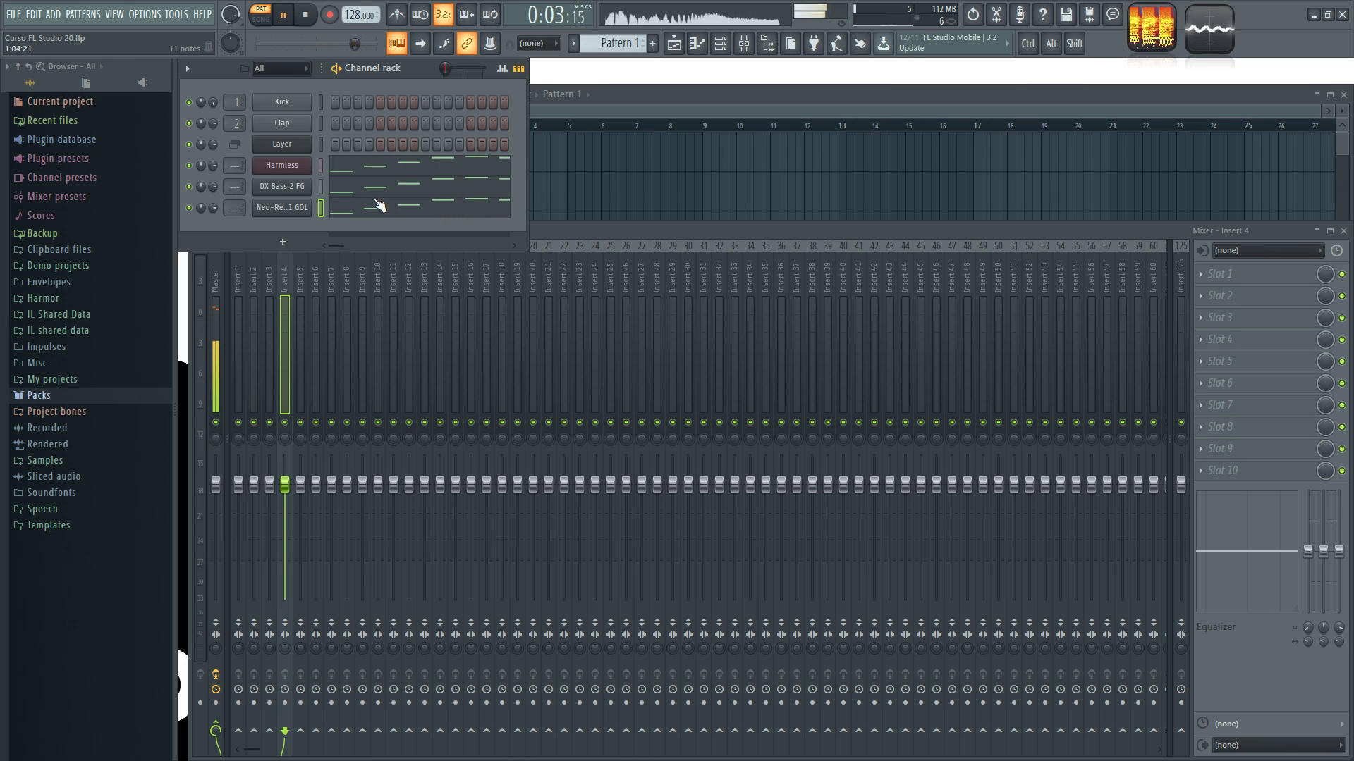
{"action": "key", "text": "space"}
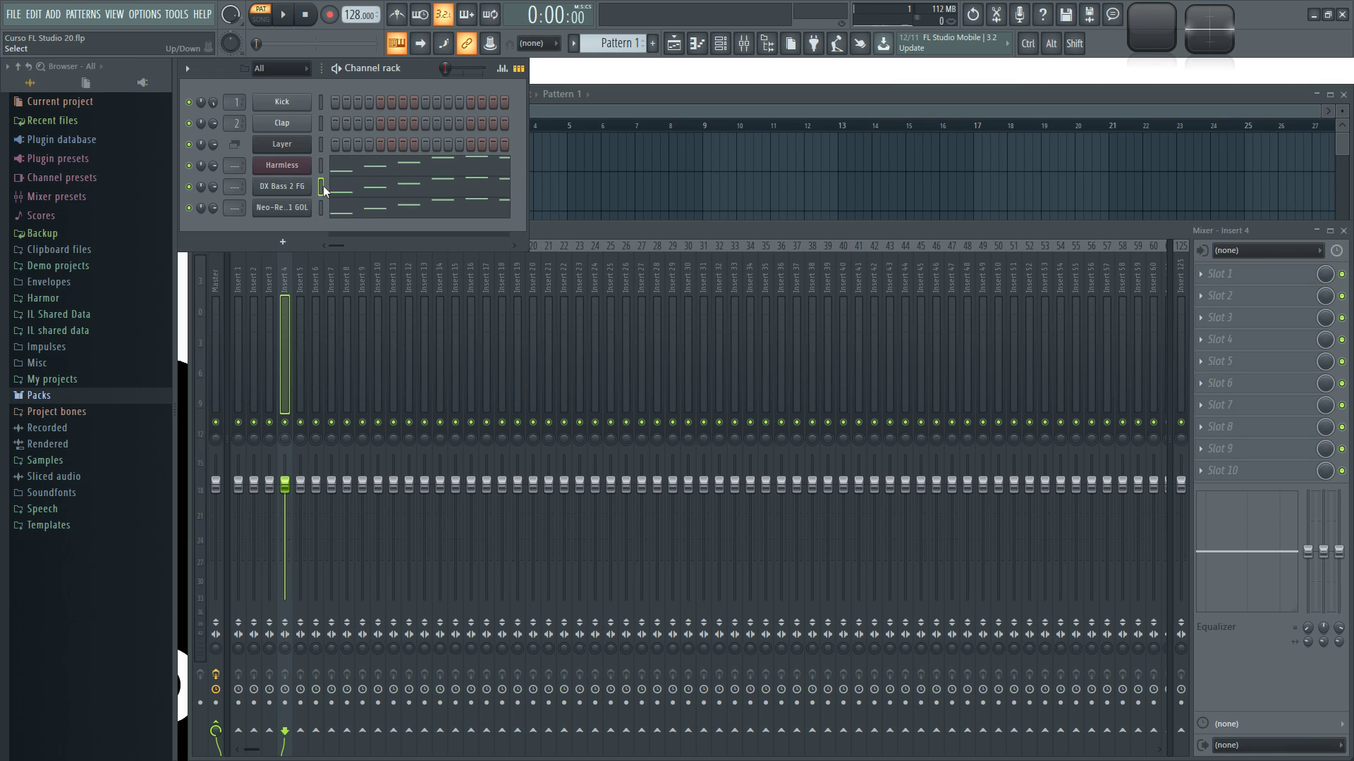
Step: Cut the pasted notes from the DX Bass 2 FG and Neo-Re..1 GOL channels
{"action": "key", "text": "ctrl+x"}
{"action": "left_click", "coordinate": [320, 208]}
{"action": "key", "text": "ctrl+x"}
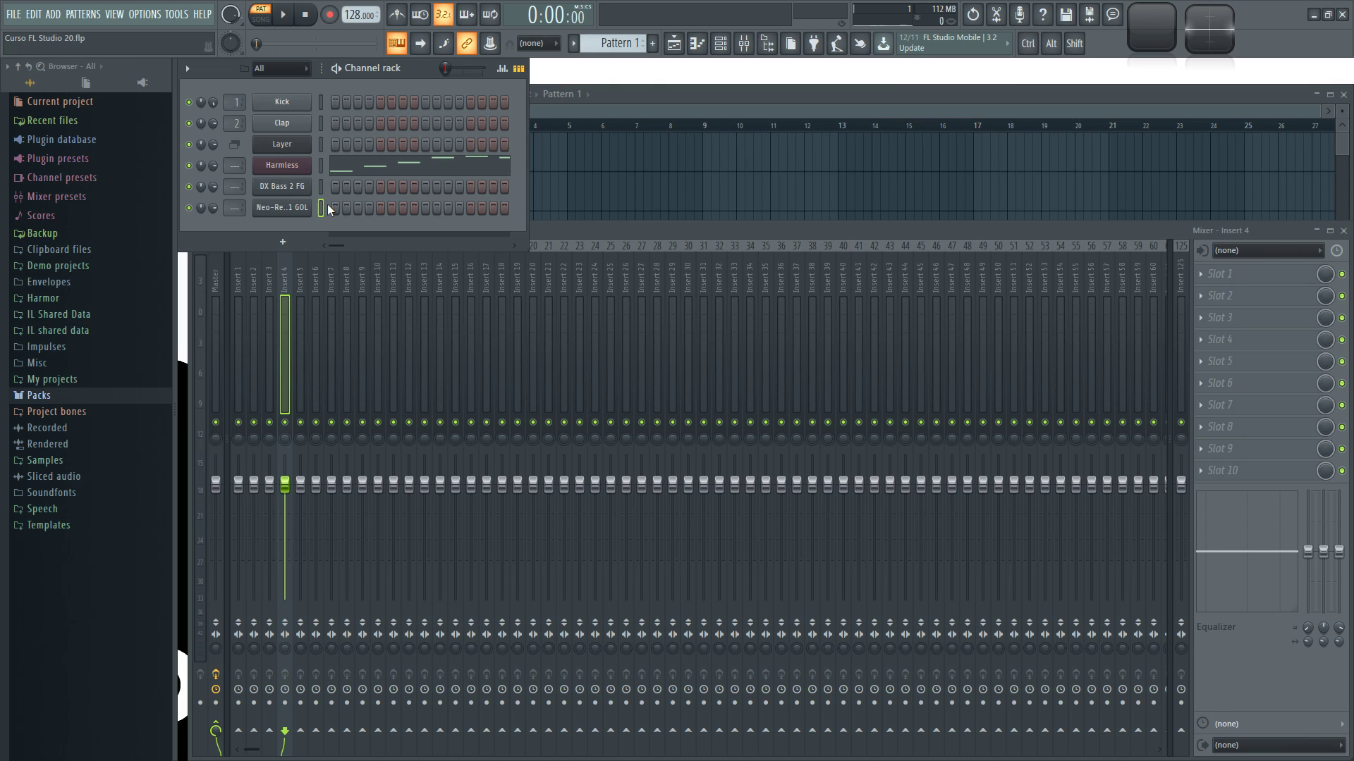
Step: Insert a new Layer channel directly above the existing Layer channel in the channel rack
{"action": "right_click", "coordinate": [299, 146]}
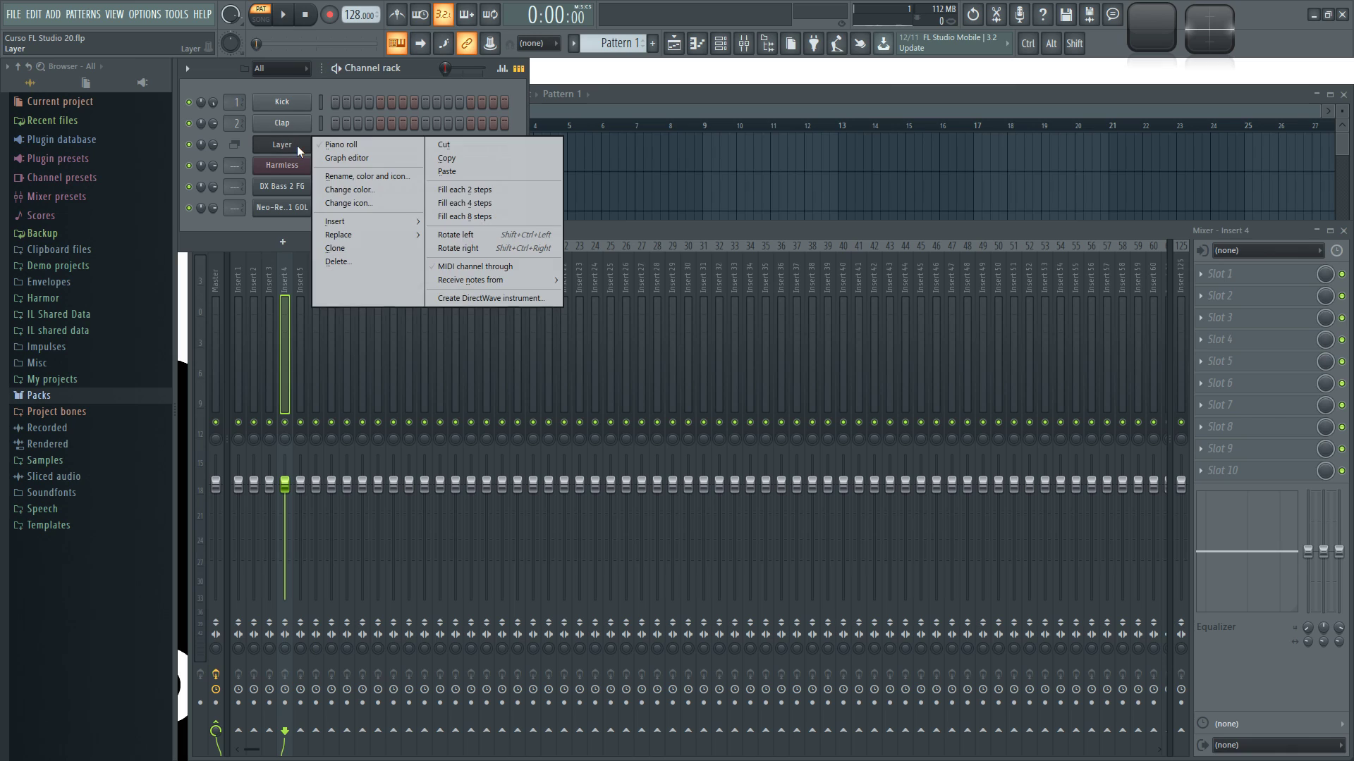
{"action": "mouse_move", "coordinate": [393, 221]}
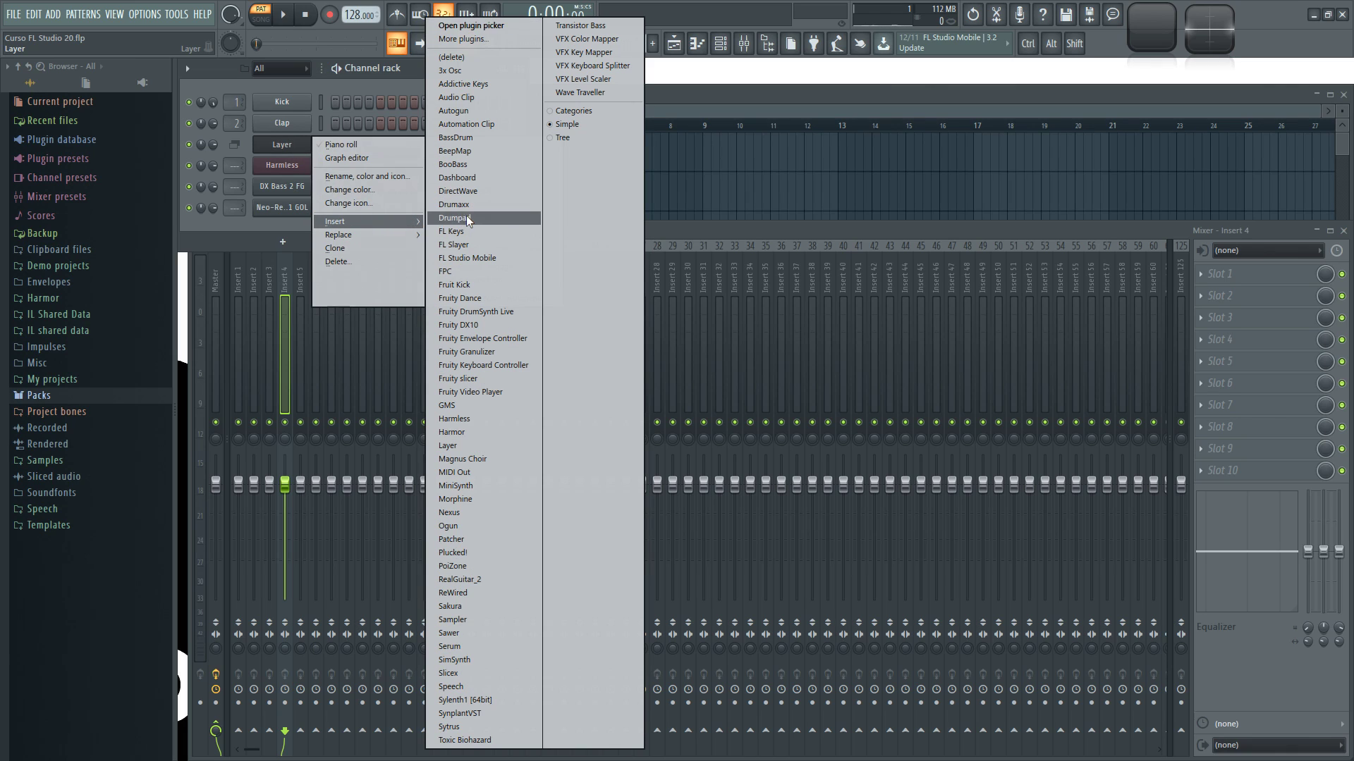
{"action": "left_click", "coordinate": [462, 446]}
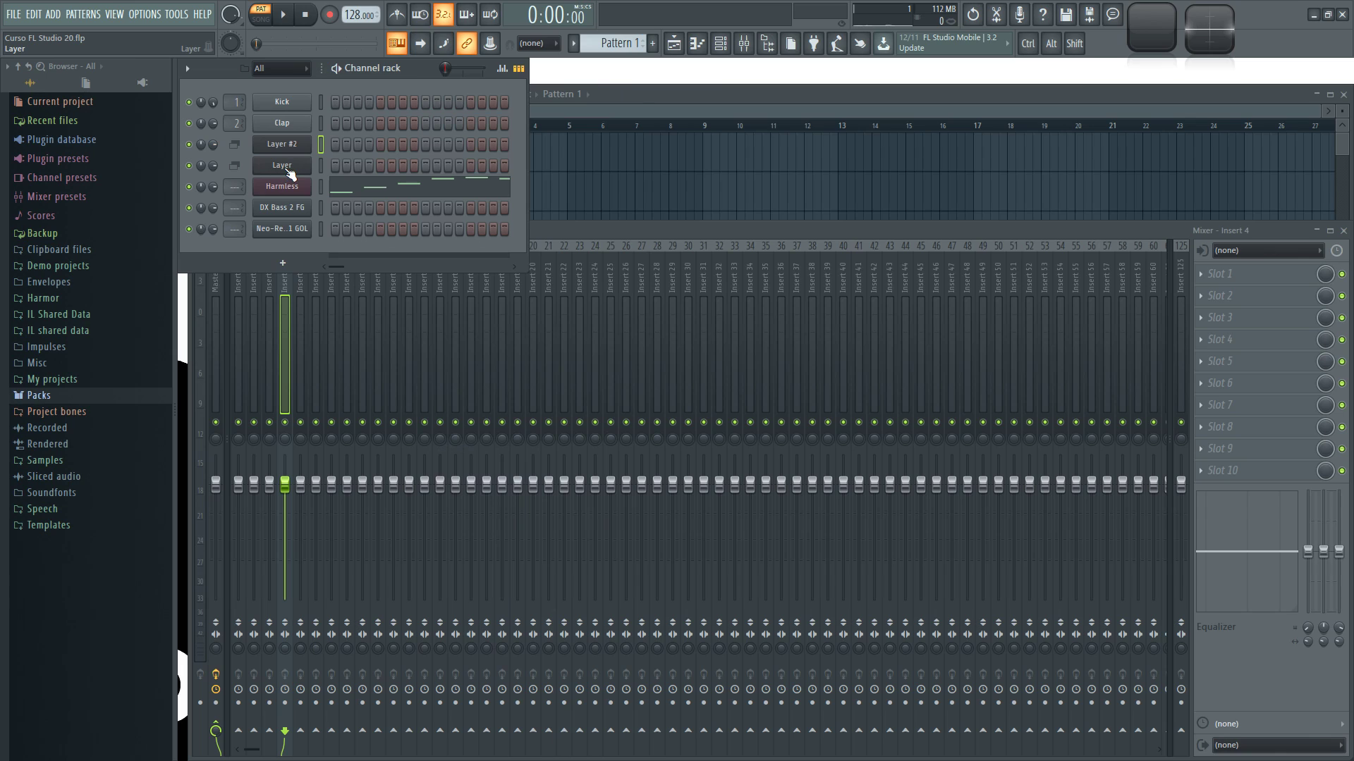
Step: Compare the channel settings of Layer, Harmless and DX Bass 2 FG, and test a note on the Layer keyboard
{"action": "left_click", "coordinate": [285, 168]}
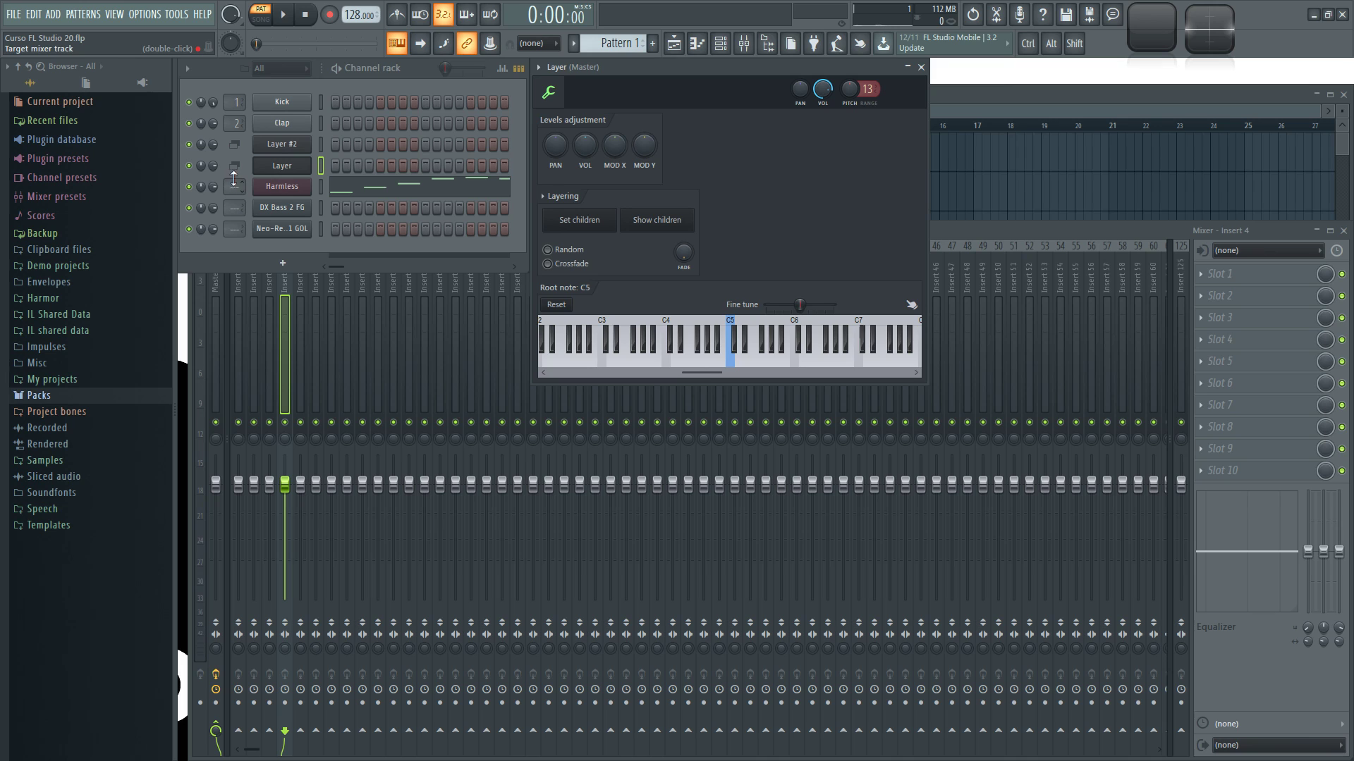
{"action": "left_click", "coordinate": [282, 187]}
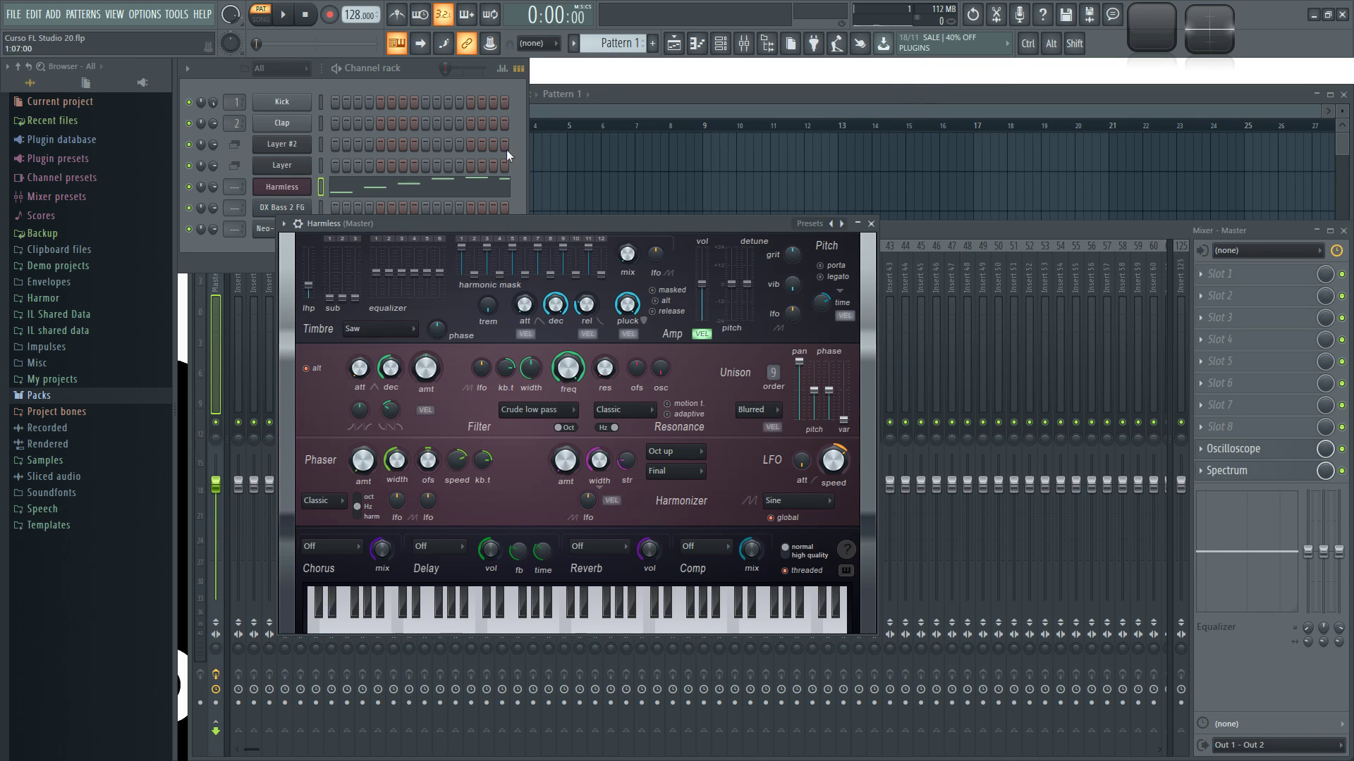
{"action": "left_click_drag", "start_coordinate": [733, 221], "coordinate": [945, 64]}
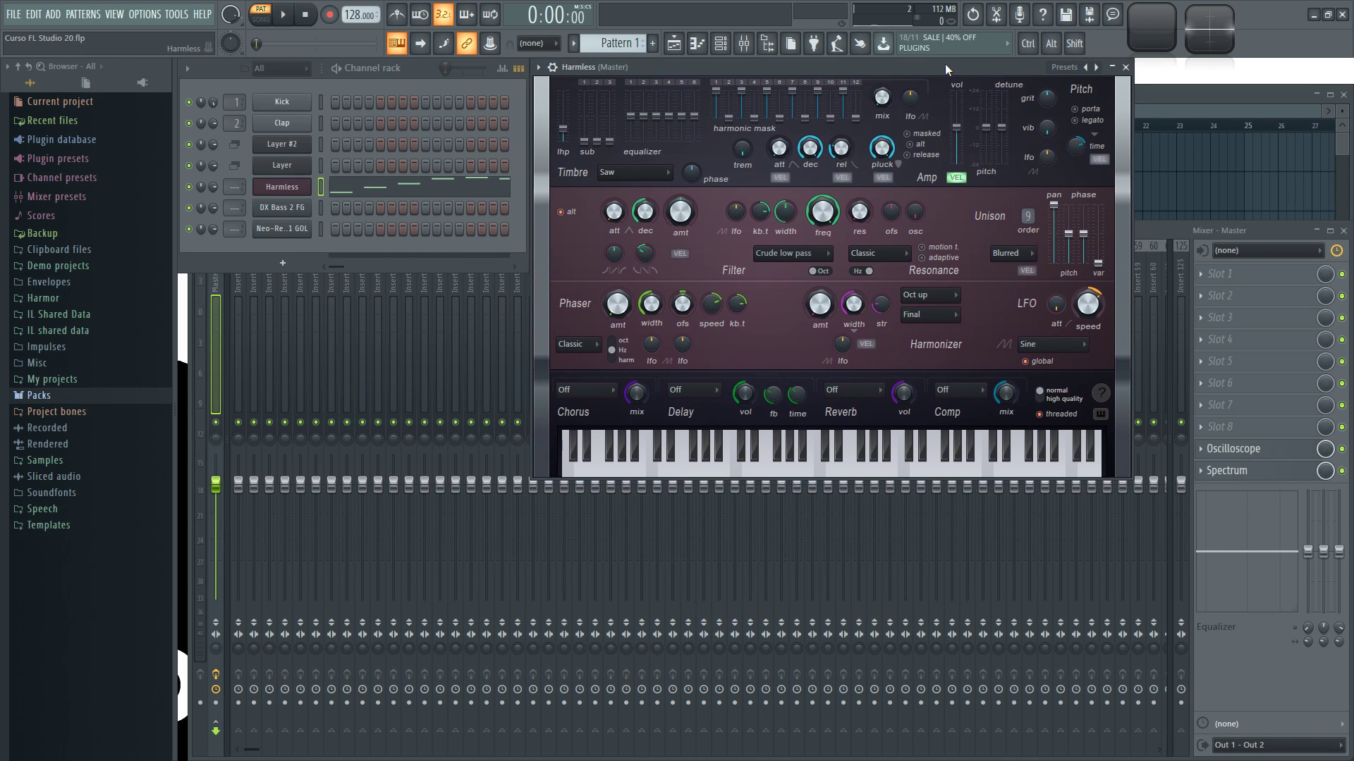
{"action": "left_click", "coordinate": [274, 209]}
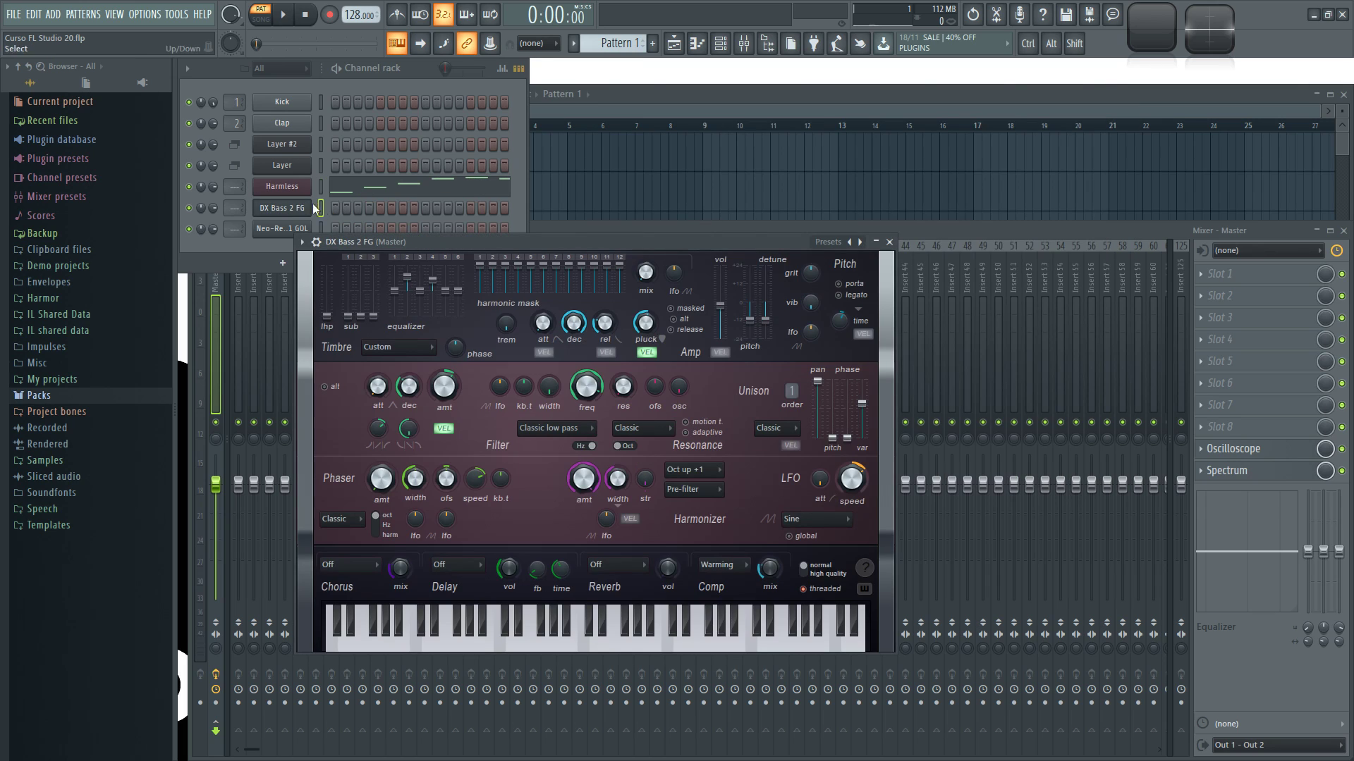
{"action": "left_click", "coordinate": [282, 187]}
{"action": "left_click", "coordinate": [552, 67]}
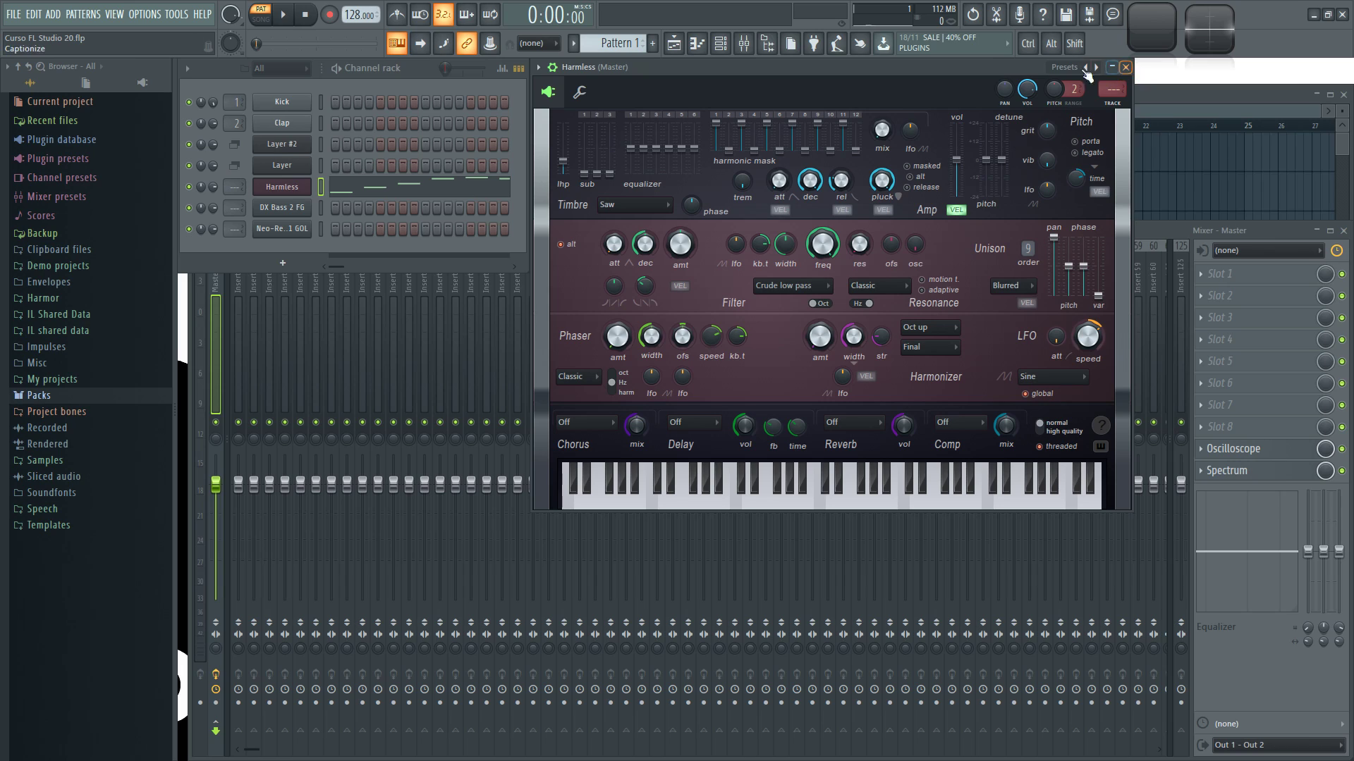
{"action": "left_click", "coordinate": [284, 166]}
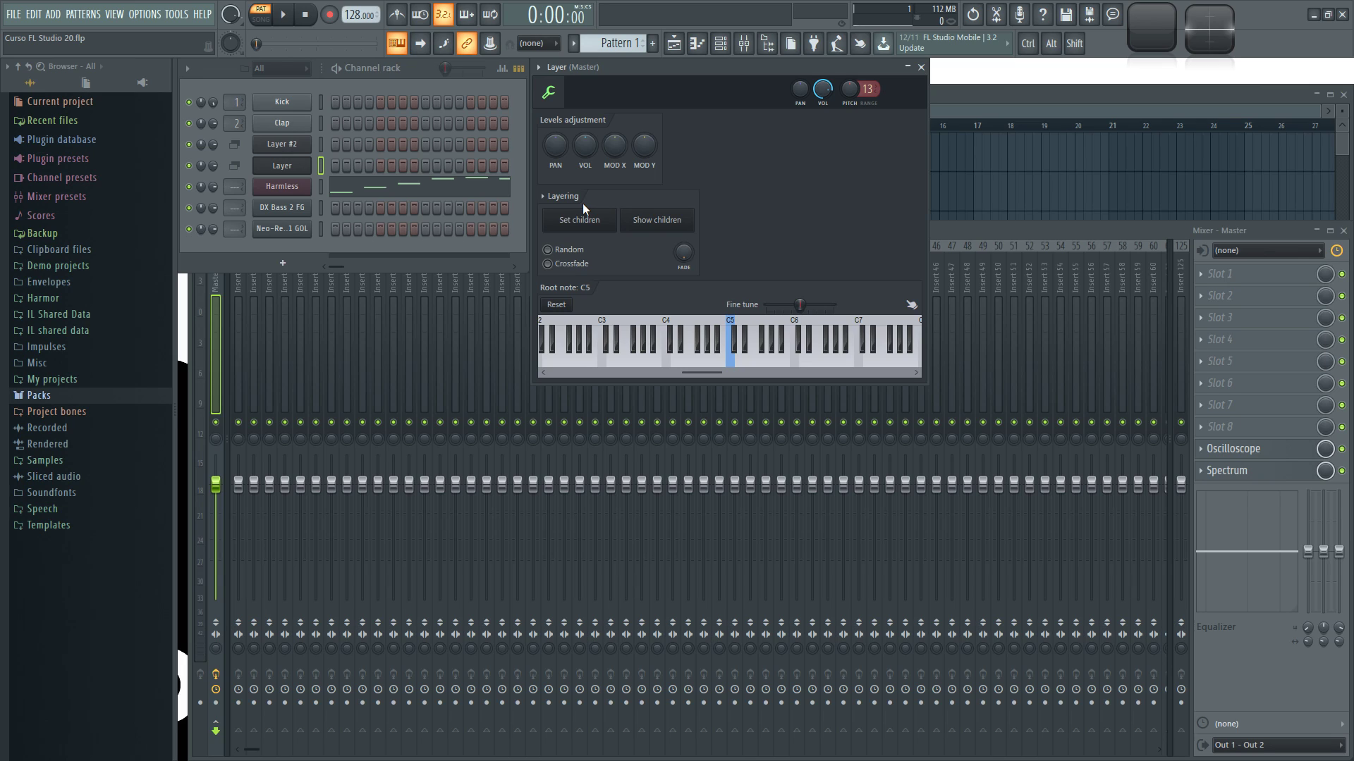
{"action": "left_click", "coordinate": [737, 362]}
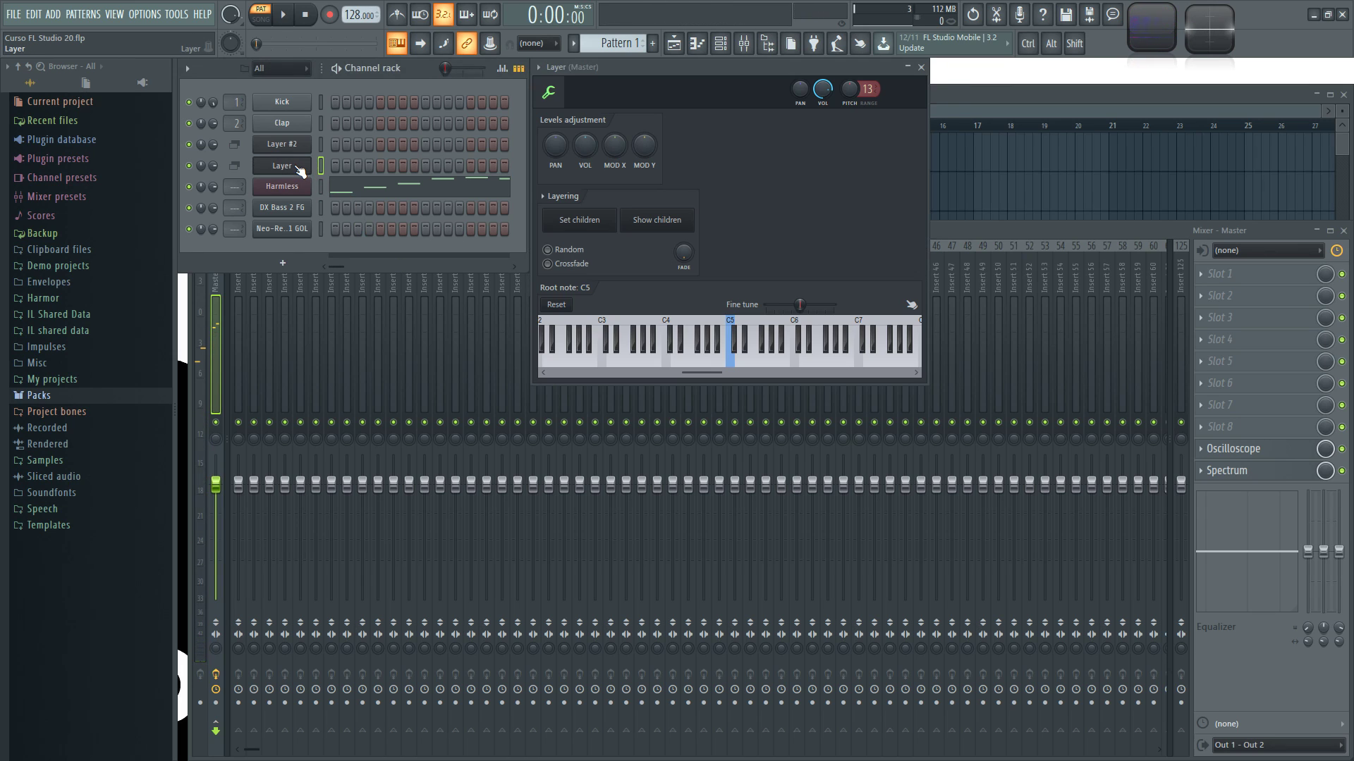
Step: Open the Layer #2 settings and test several notes on its keyboard
{"action": "left_click", "coordinate": [307, 146]}
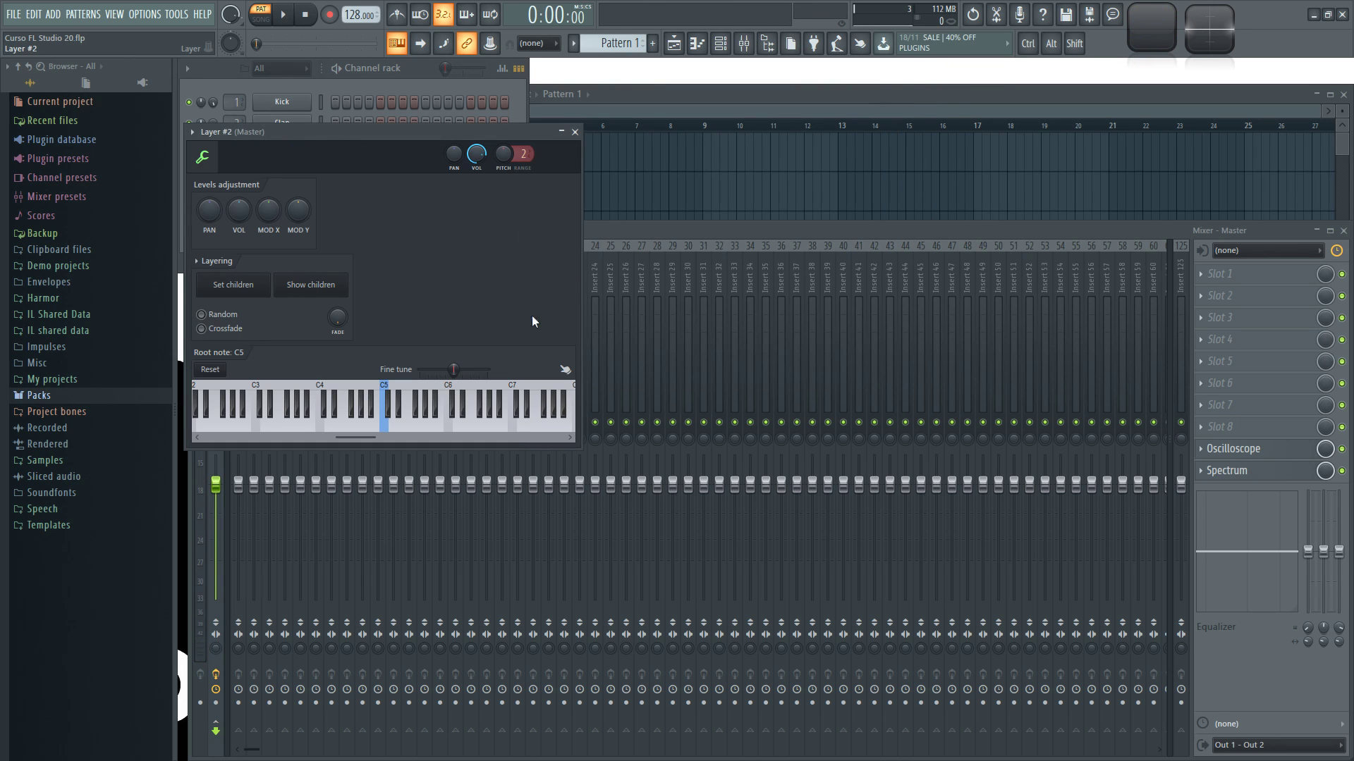
{"action": "left_click_drag", "start_coordinate": [324, 139], "coordinate": [658, 74]}
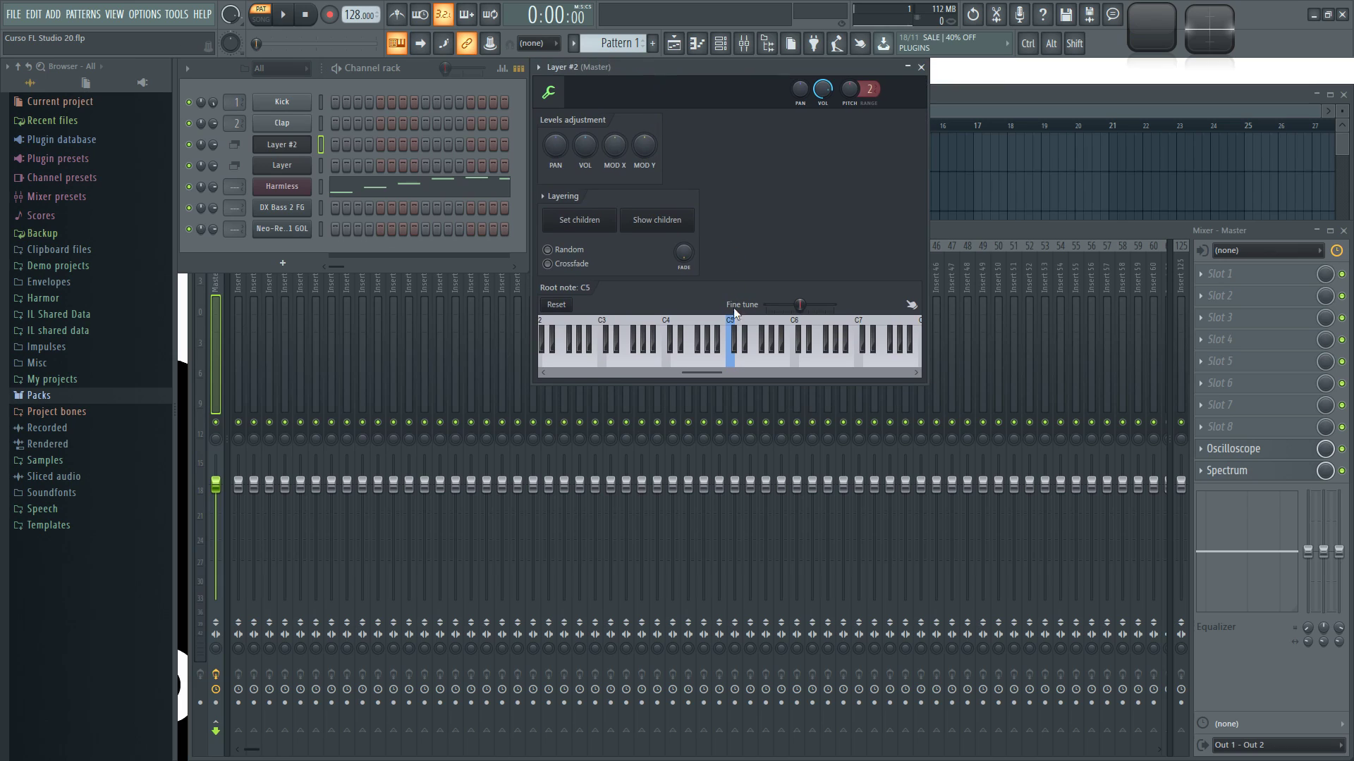
{"action": "left_click_drag", "start_coordinate": [651, 361], "coordinate": [737, 355]}
{"action": "mouse_move", "coordinate": [874, 357]}
{"action": "left_mouse_down"}
{"action": "mouse_move", "coordinate": [621, 373]}
{"action": "mouse_move", "coordinate": [853, 368]}
{"action": "left_mouse_up"}
Step: Delete the original Layer channel, keeping Layer #2
{"action": "right_click", "coordinate": [279, 165]}
{"action": "left_click", "coordinate": [364, 282]}
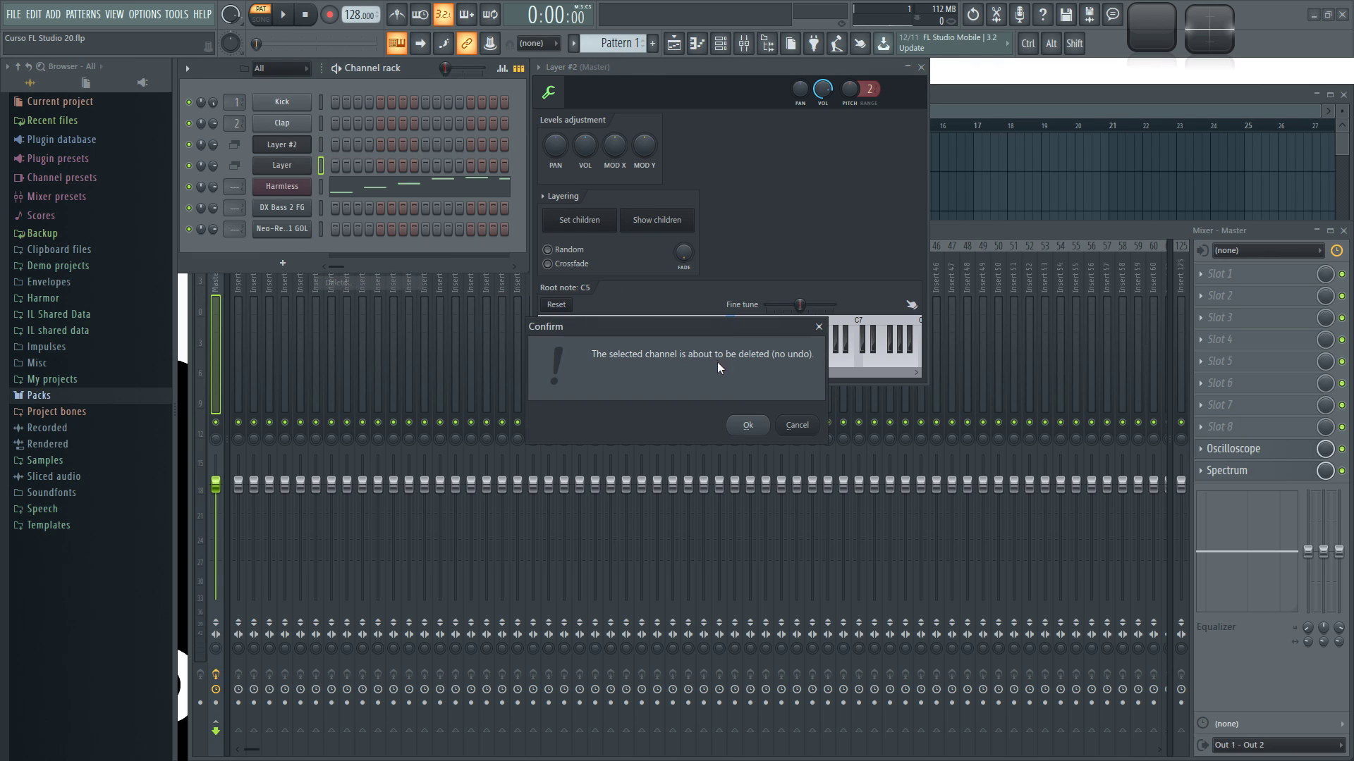
{"action": "left_click", "coordinate": [749, 426]}
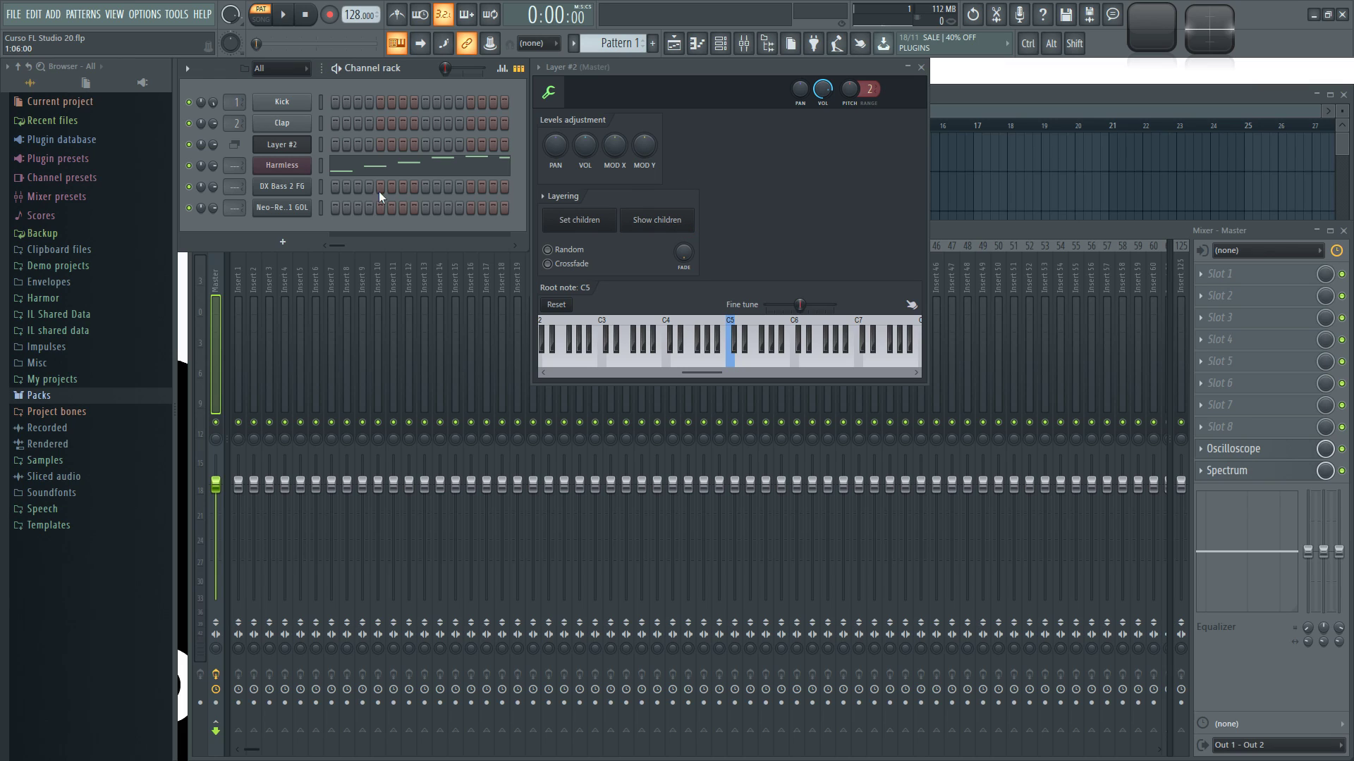
Step: Select the Harmless, DX Bass 2 FG and Neo-Re..1 GOL channels together and set them as children of Layer #2
{"action": "left_click", "coordinate": [321, 169]}
{"action": "left_click", "coordinate": [322, 186]}
{"action": "left_click", "coordinate": [321, 207]}
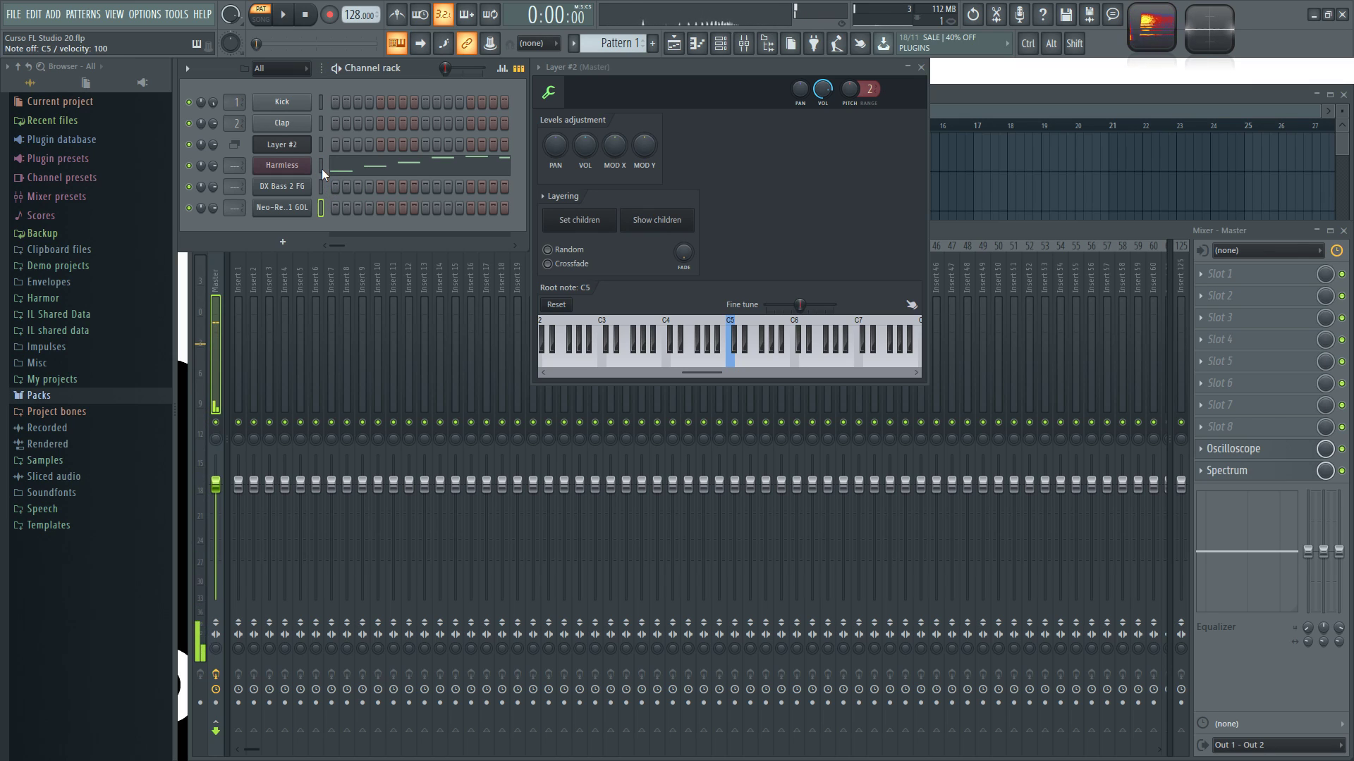
{"action": "left_click", "coordinate": [320, 167]}
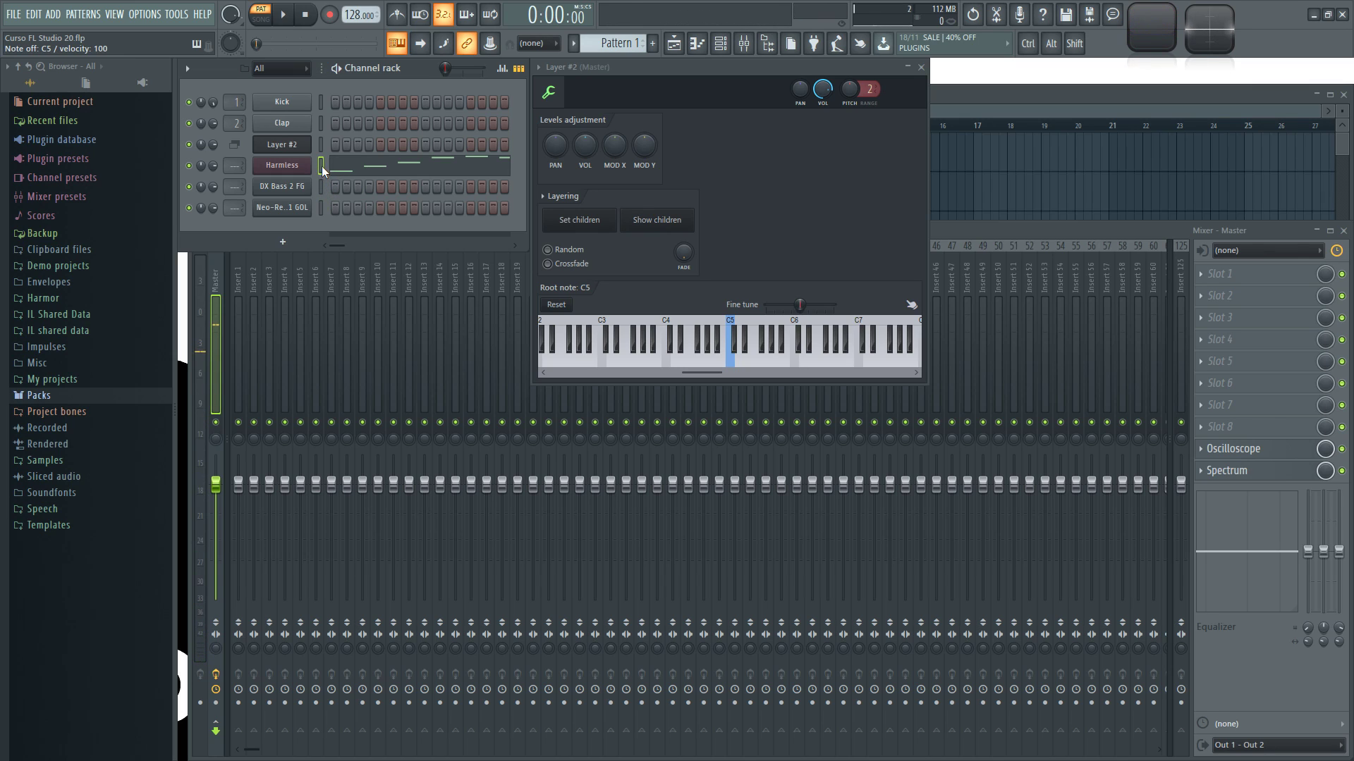
{"action": "right_click", "coordinate": [323, 208]}
{"action": "left_click", "coordinate": [591, 225]}
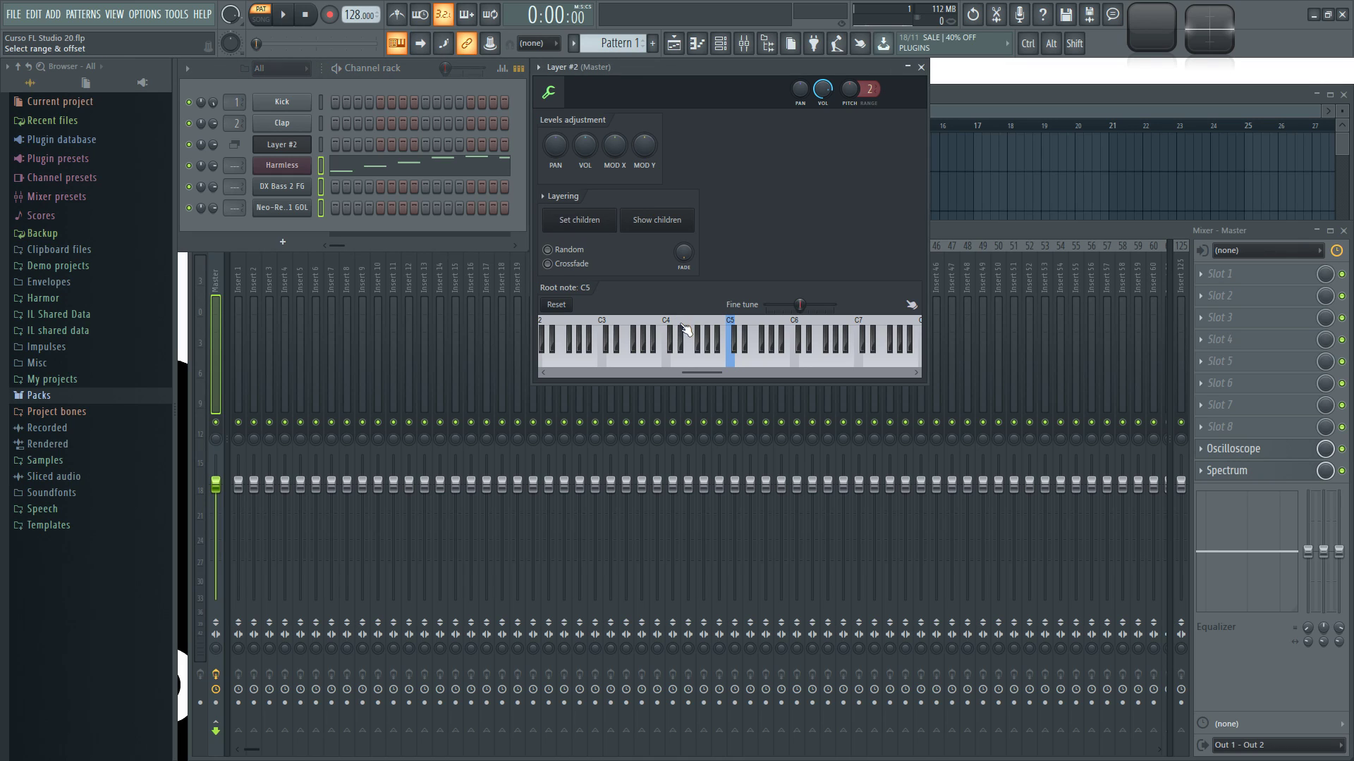
Step: Audition the layered sound on the keyboard, first with the child channels selected and again with only Layer #2 selected
{"action": "left_click_drag", "start_coordinate": [696, 364], "coordinate": [742, 367]}
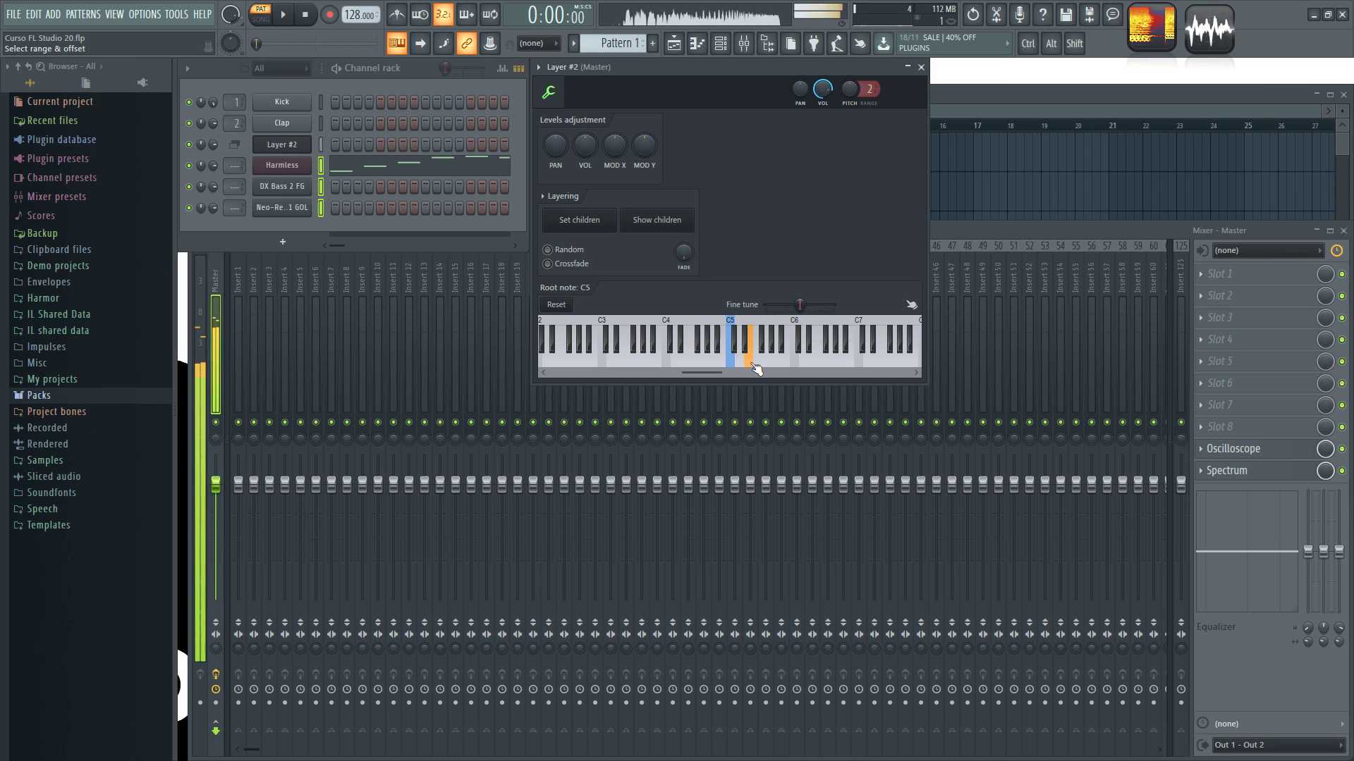
{"action": "left_click", "coordinate": [320, 146]}
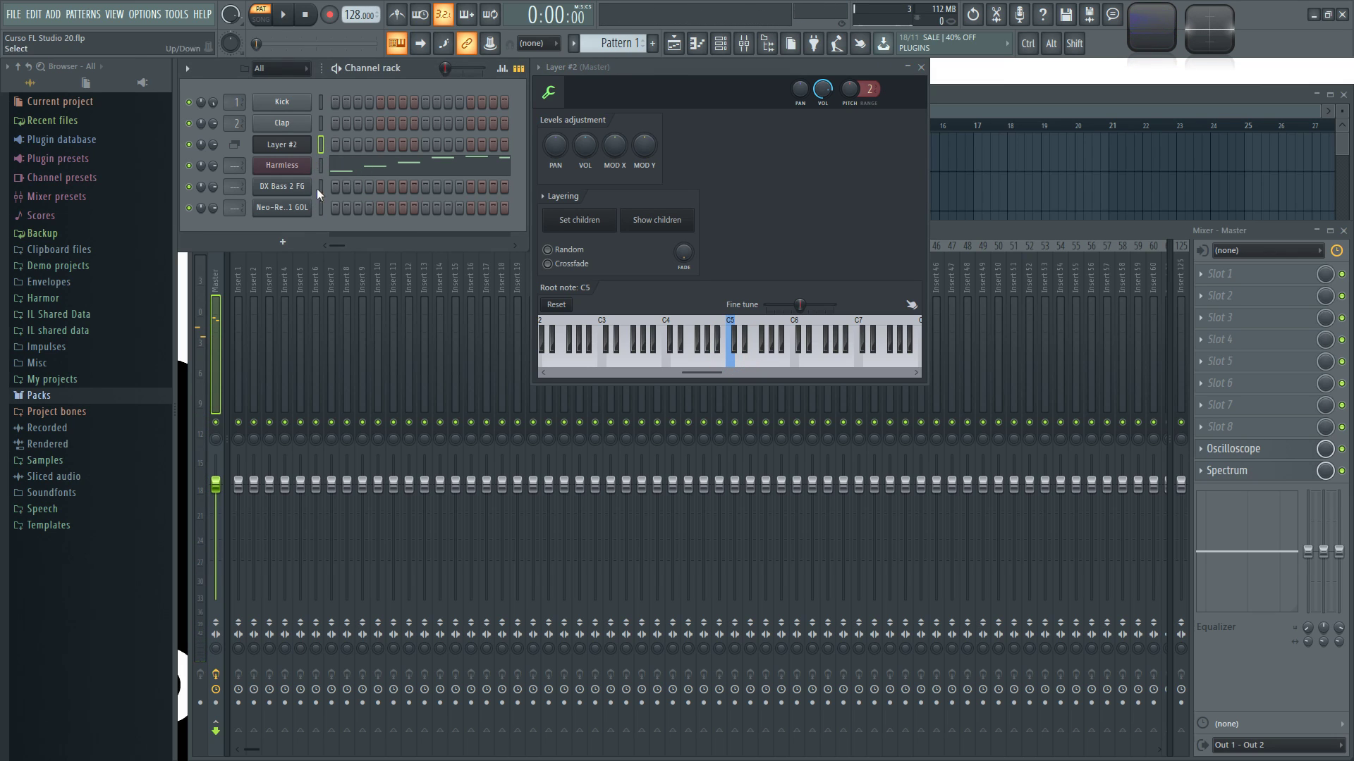
{"action": "left_click", "coordinate": [694, 360]}
{"action": "left_click", "coordinate": [759, 362]}
{"action": "left_click", "coordinate": [620, 356]}
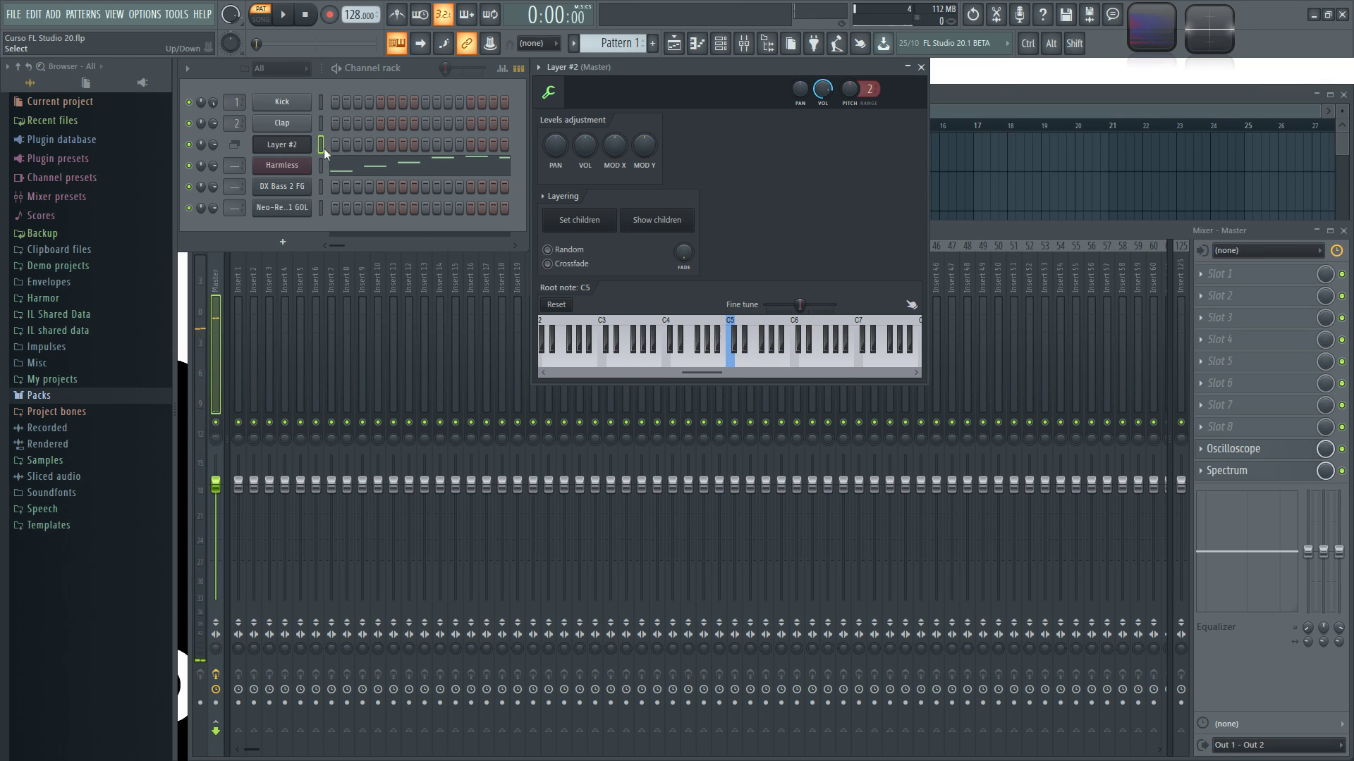
{"action": "left_click", "coordinate": [706, 366]}
Step: Show the child channels assigned to Layer #2 and reselect the Layer #2 channel
{"action": "left_click", "coordinate": [659, 224]}
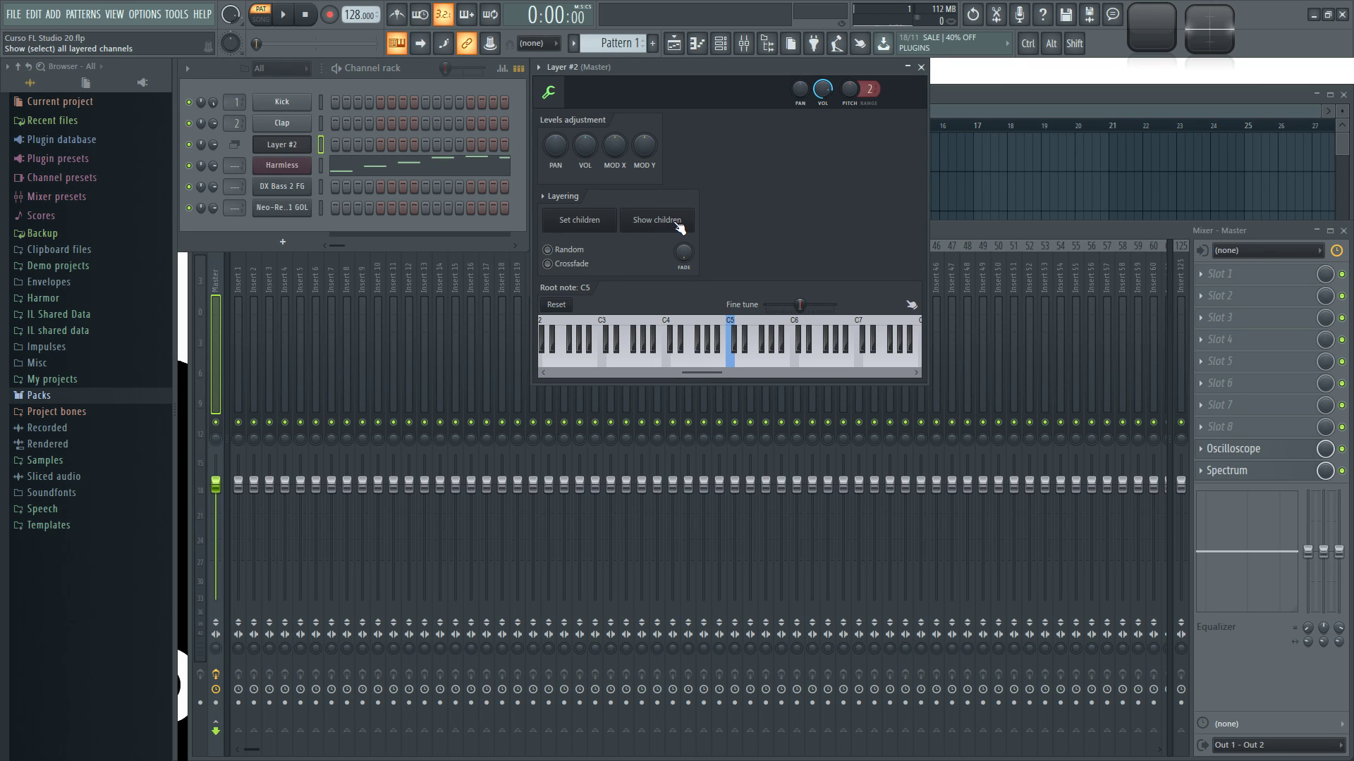
{"action": "left_click", "coordinate": [666, 224]}
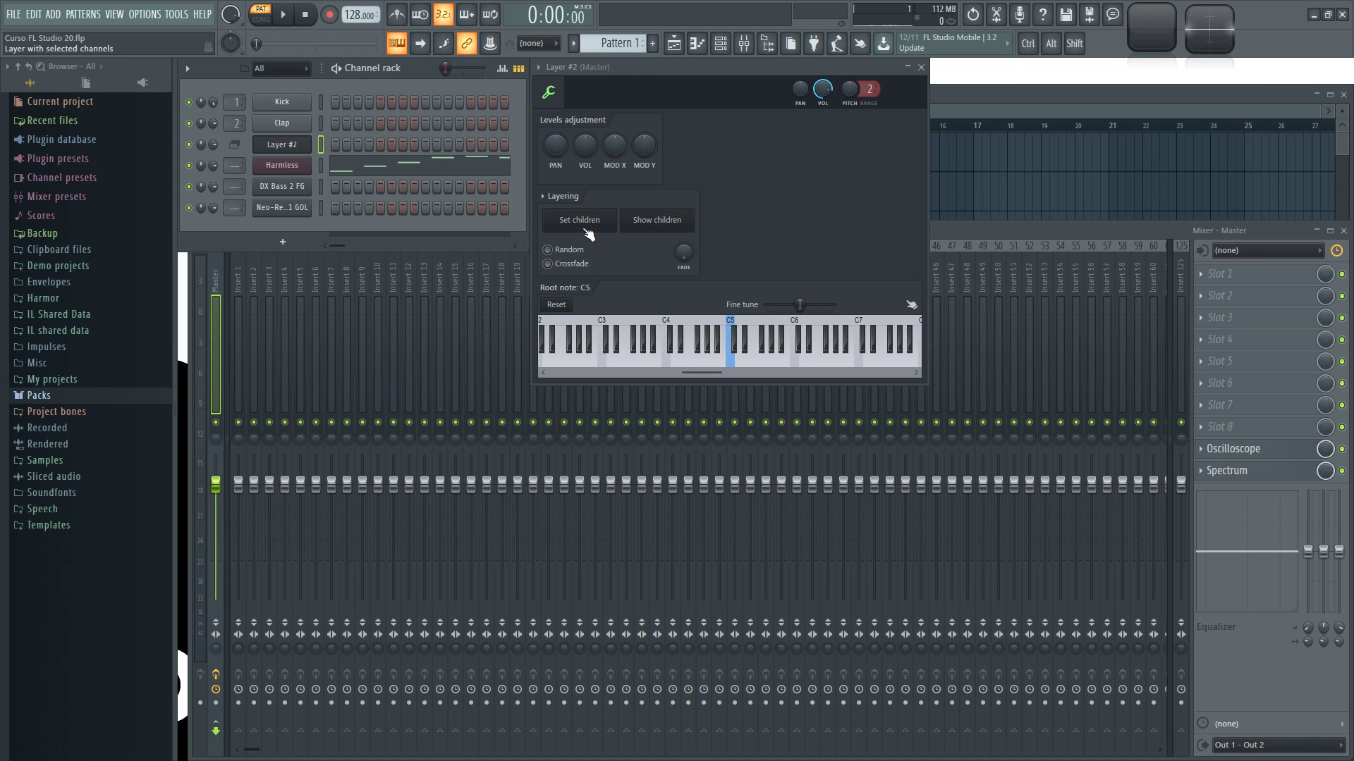
{"action": "left_click", "coordinate": [323, 145]}
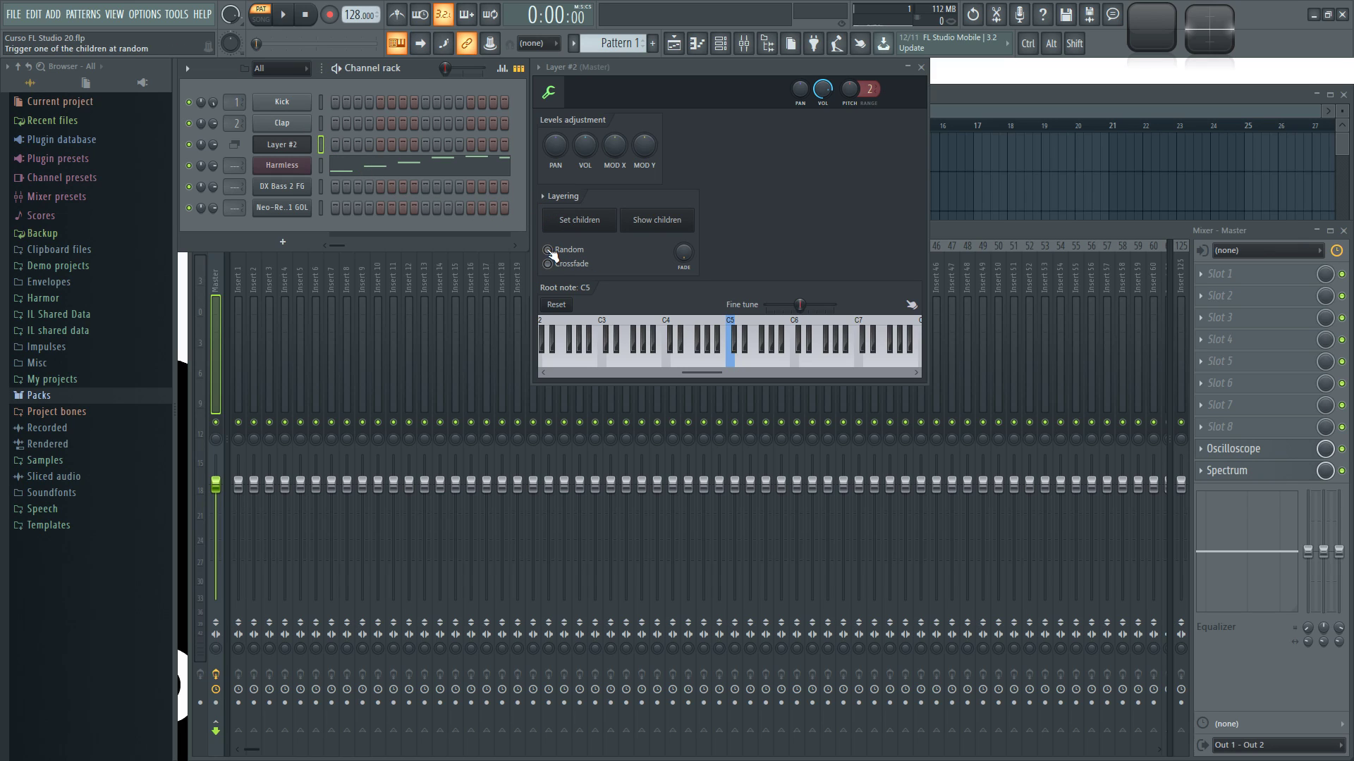
Step: Enable Random layering on Layer #2 and audition several notes with only that channel selected
{"action": "left_click", "coordinate": [549, 250]}
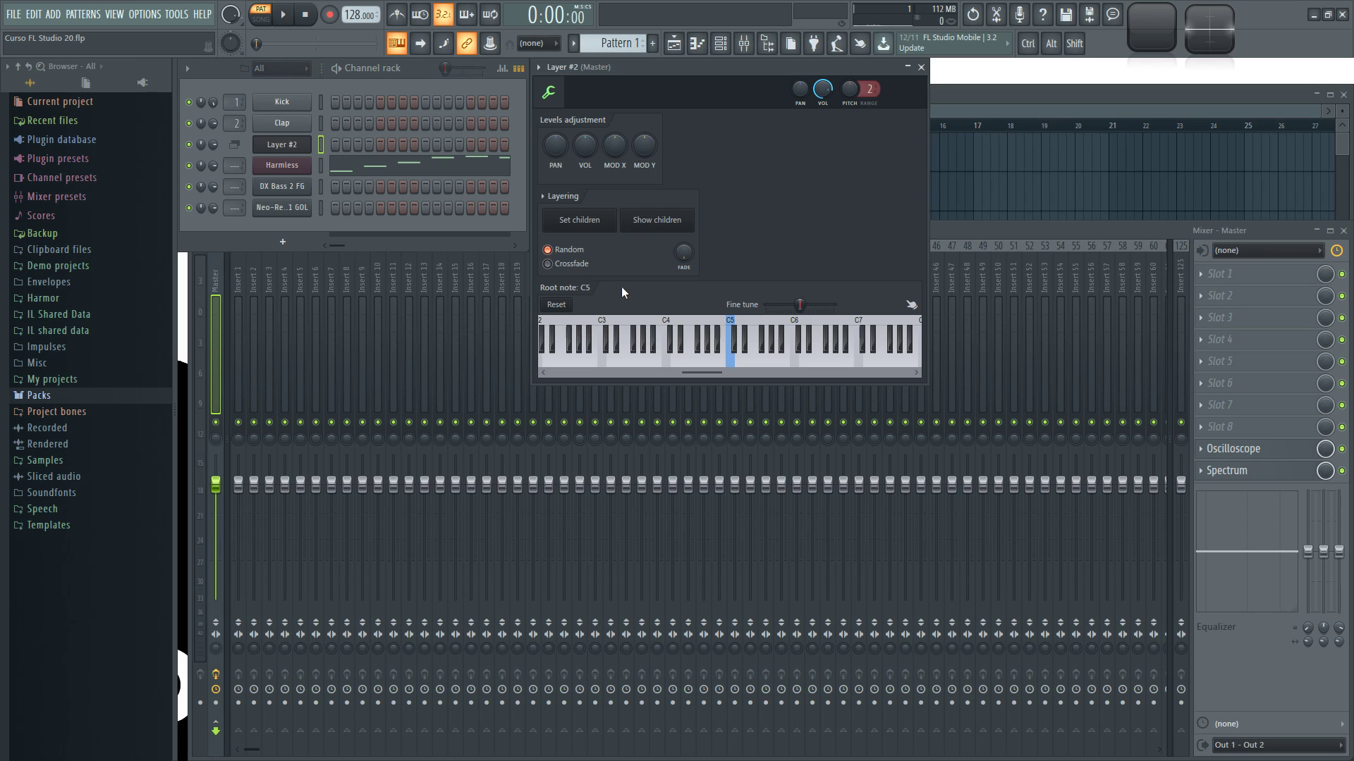
{"action": "left_click", "coordinate": [713, 358]}
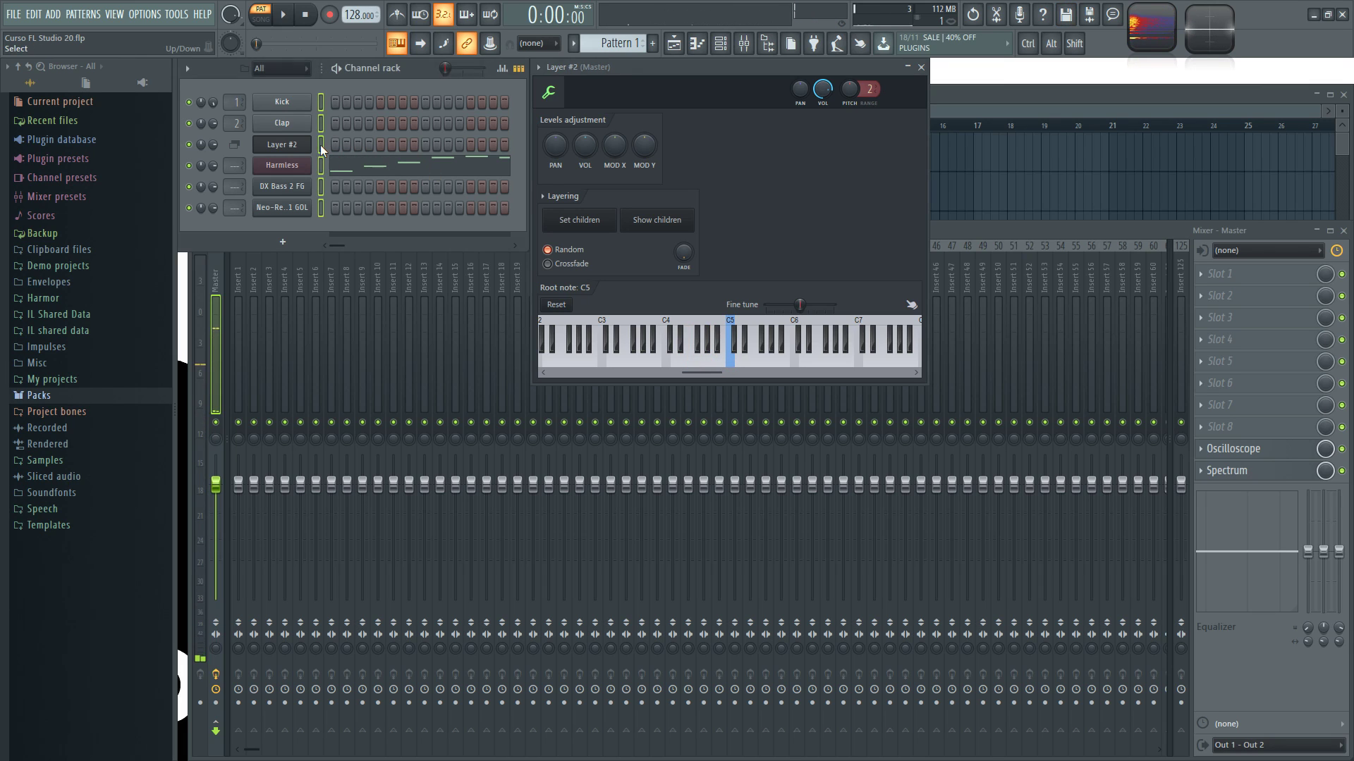
{"action": "left_click", "coordinate": [709, 361]}
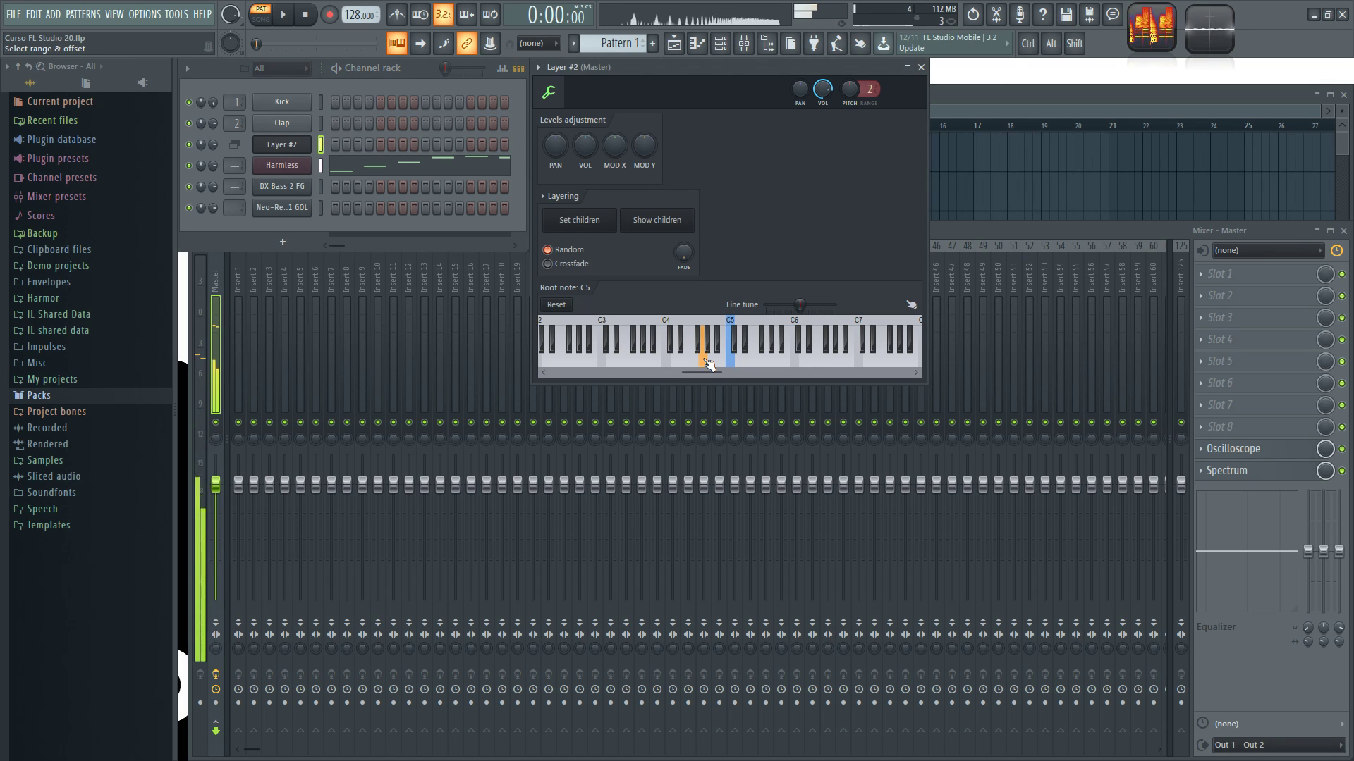
{"action": "left_click", "coordinate": [707, 361]}
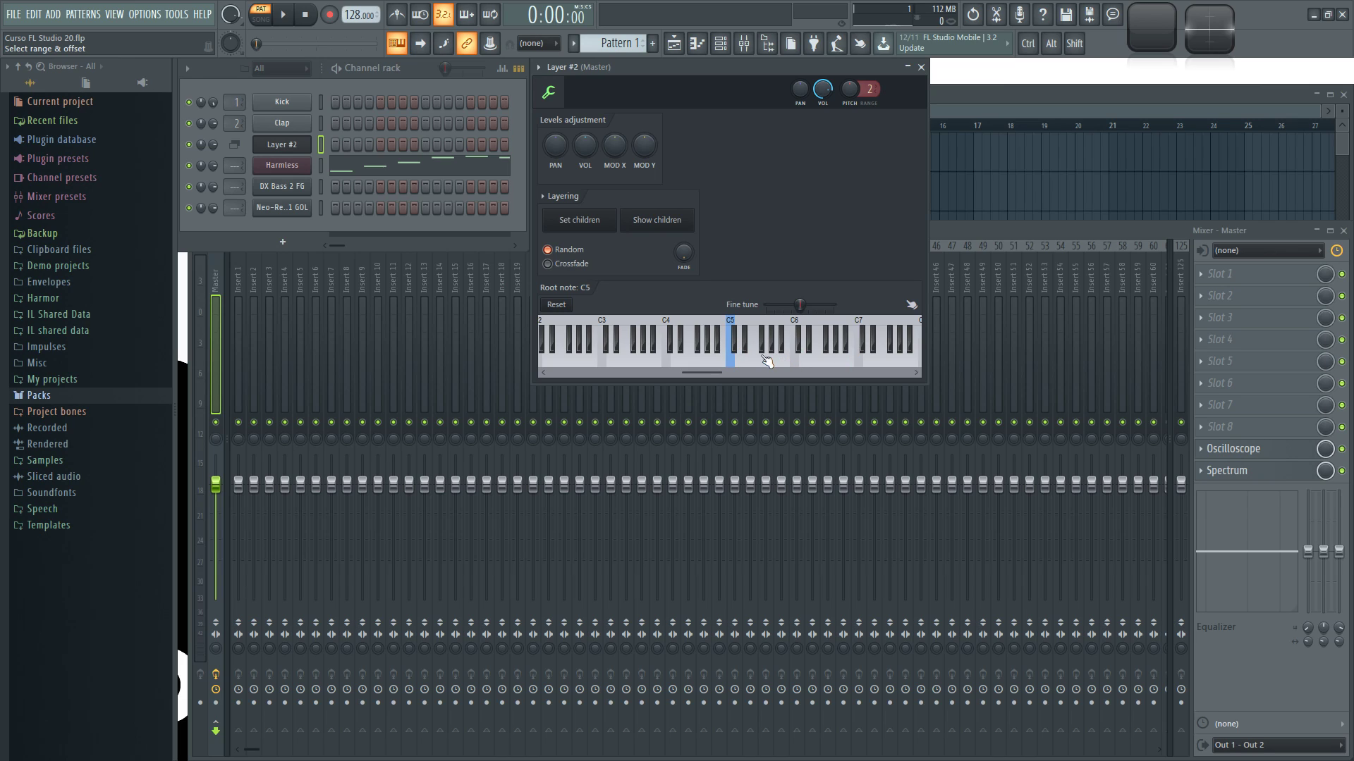
{"action": "left_click", "coordinate": [742, 365]}
Step: Enable Crossfade layering on Layer #2 and audition the root note C5
{"action": "left_click", "coordinate": [549, 264]}
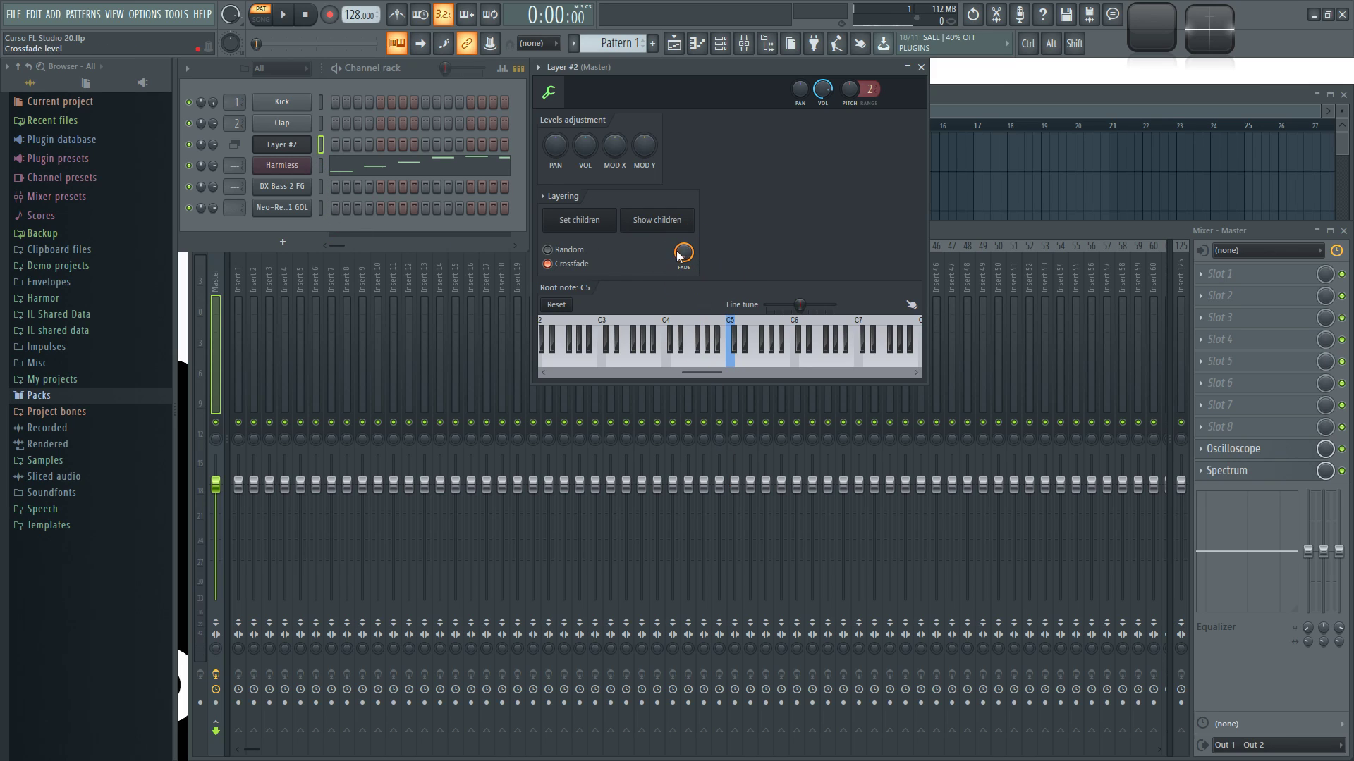
{"action": "left_click", "coordinate": [729, 360]}
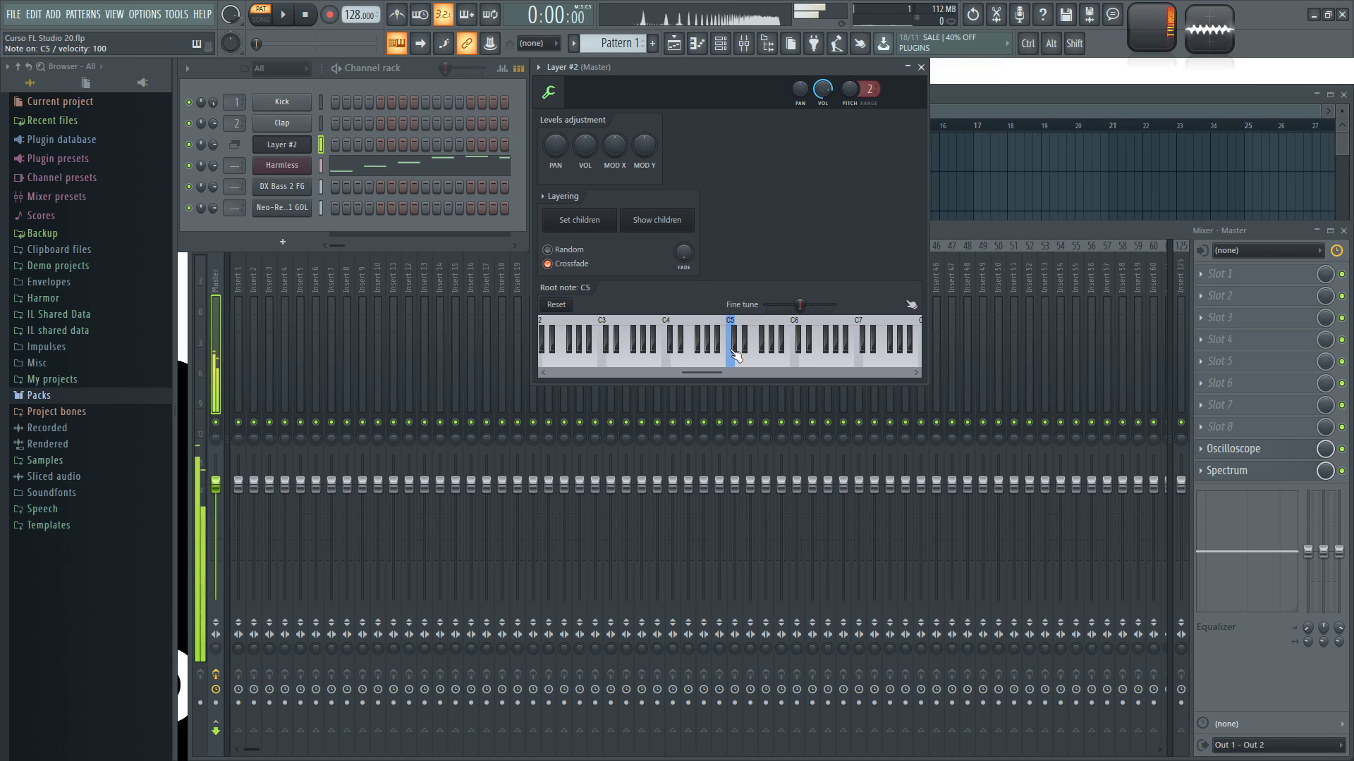
Step: Audition the root note C5 repeatedly on Layer #2 with the crossfade level still at minimum
{"action": "left_click", "coordinate": [729, 359]}
{"action": "left_click", "coordinate": [730, 361]}
{"action": "left_click", "coordinate": [728, 361]}
{"action": "left_click", "coordinate": [729, 361]}
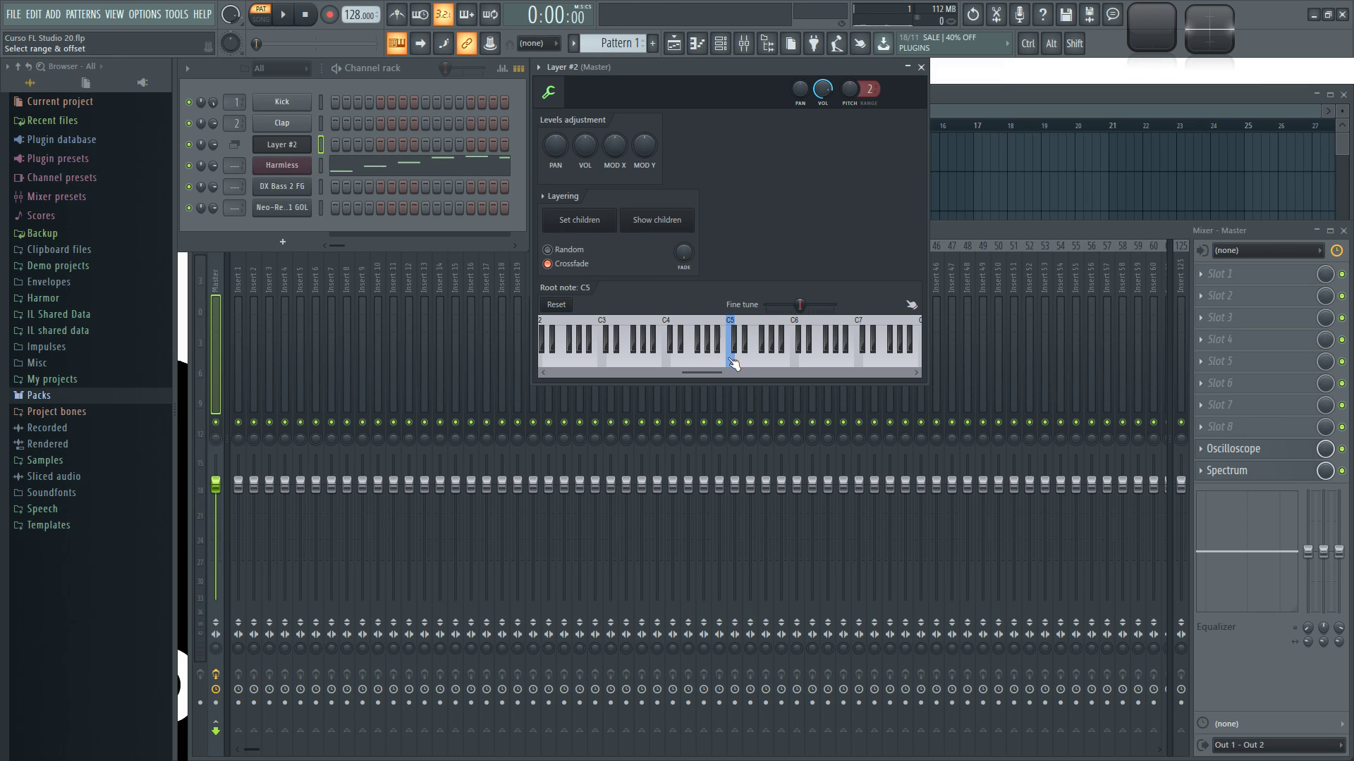
{"action": "key", "text": "q"}
Step: Raise the crossfade level on Layer #2 while auditioning C5 repeatedly to compare the child instruments
{"action": "left_click_drag", "start_coordinate": [684, 256], "coordinate": [683, 200]}
{"action": "key", "text": "q"}
{"action": "key", "text": "q"}
{"action": "key", "text": "q"}
{"action": "key", "text": "q"}
{"action": "key", "text": "q"}
{"action": "key", "text": "q"}
{"action": "key", "text": "q"}
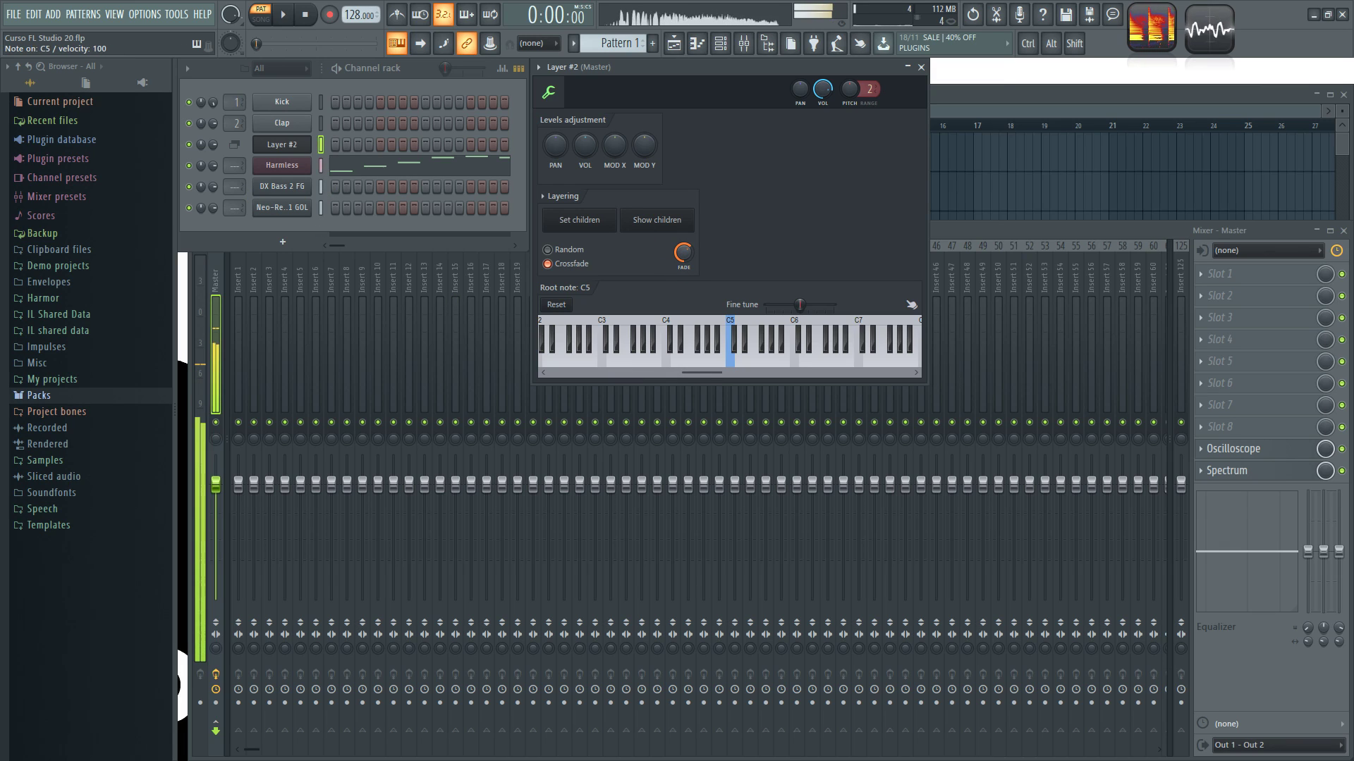
{"action": "key", "text": "q"}
{"action": "key", "text": "q"}
{"action": "key", "text": "q"}
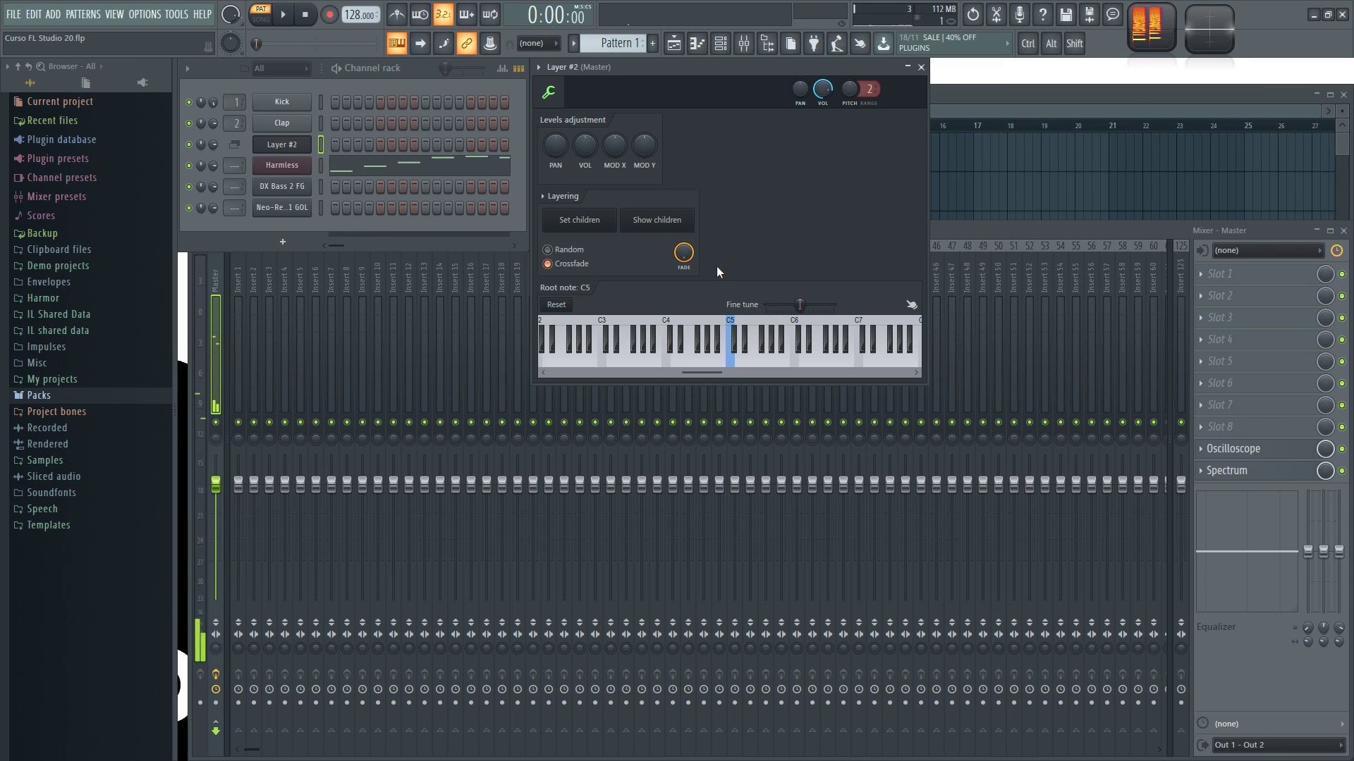
Step: Move the melody notes from the Harmless channel to the Layer #2 channel and start pattern playback
{"action": "left_click", "coordinate": [328, 168]}
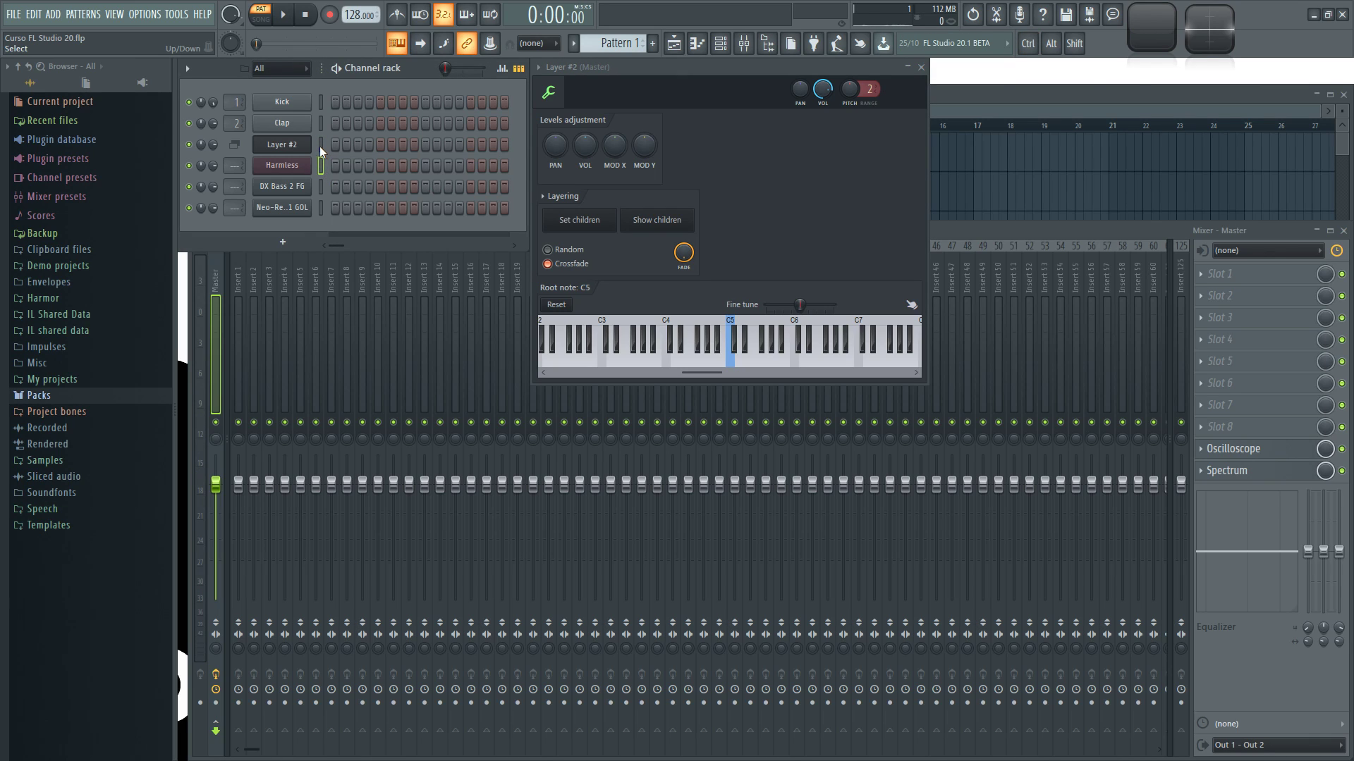
{"action": "left_click", "coordinate": [320, 145]}
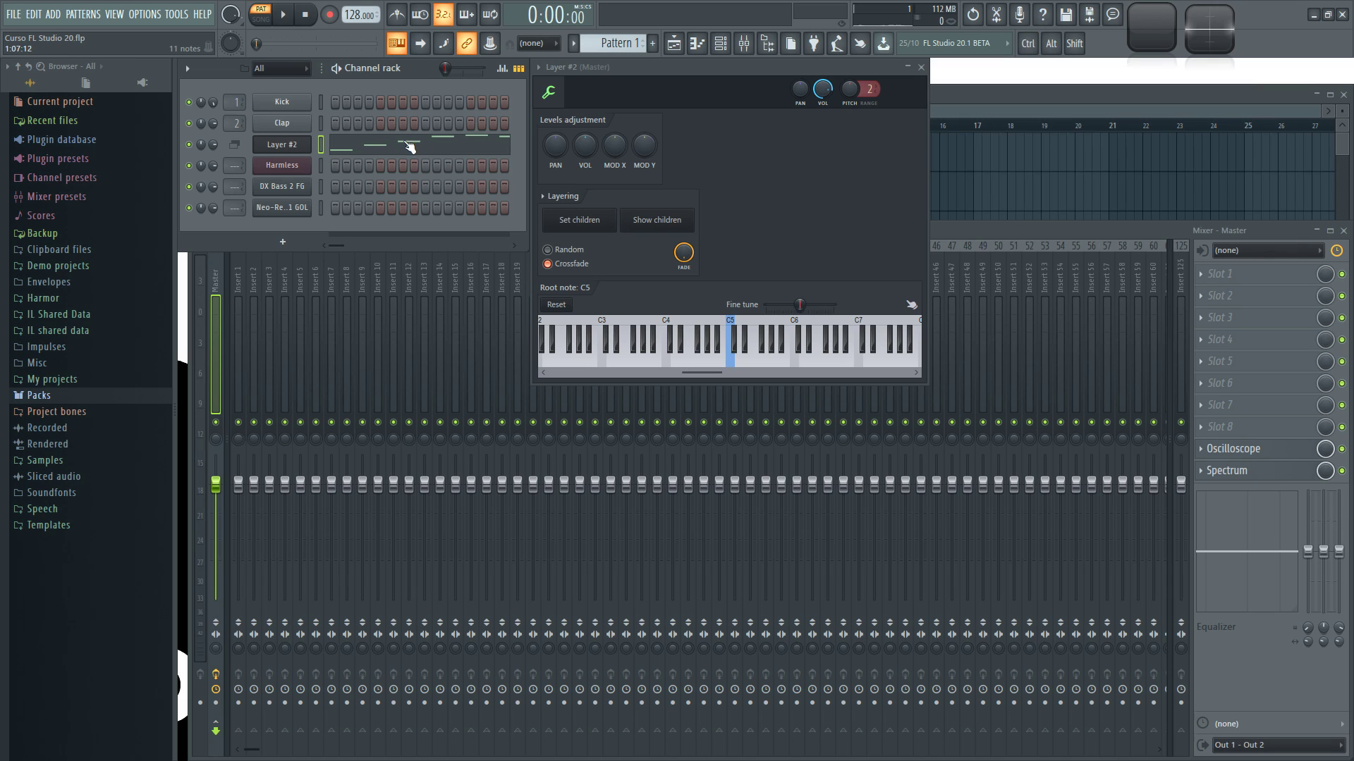
{"action": "key", "text": "space"}
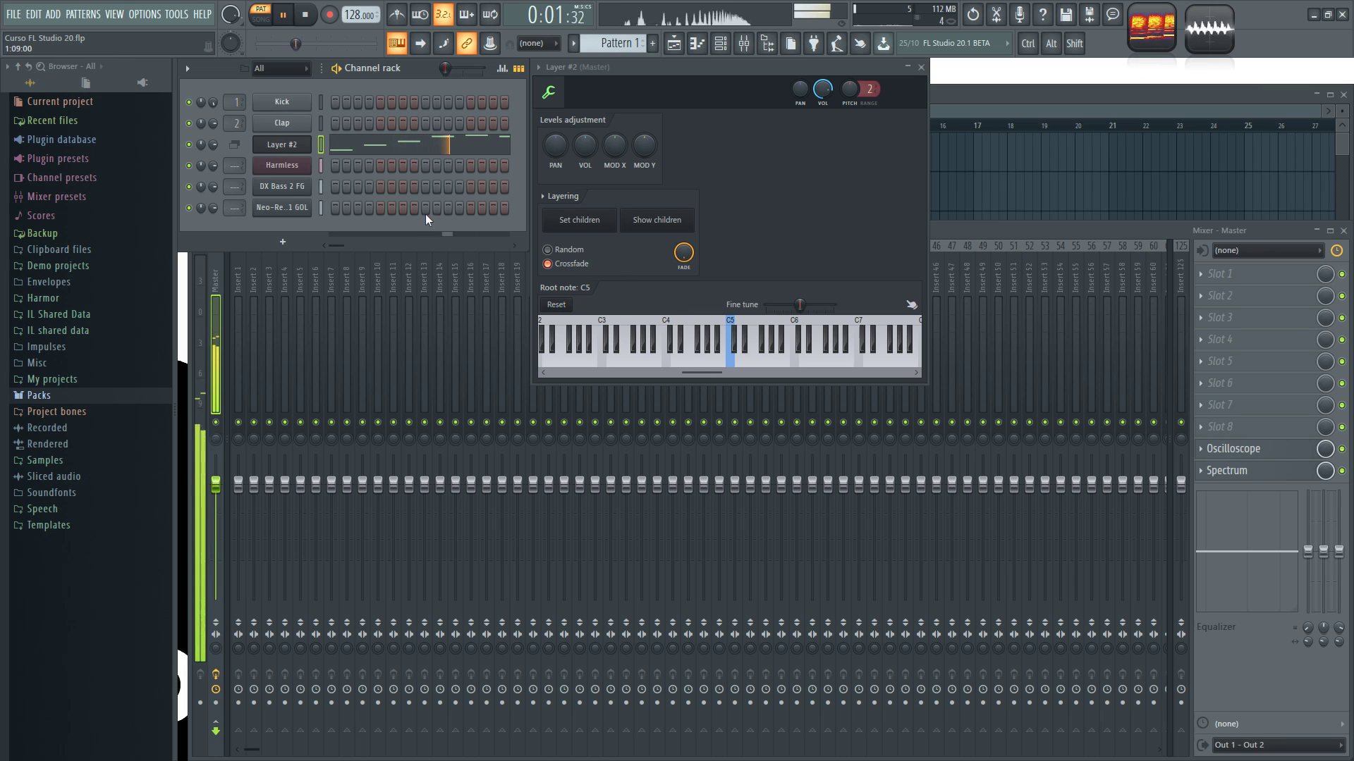
Step: Vary the Layer #2 crossfade level during playback, stop the pattern and reset the level to its default
{"action": "mouse_move", "coordinate": [683, 252]}
{"action": "left_mouse_down"}
{"action": "mouse_move", "coordinate": [683, 317]}
{"action": "mouse_move", "coordinate": [683, 253]}
{"action": "left_mouse_up"}
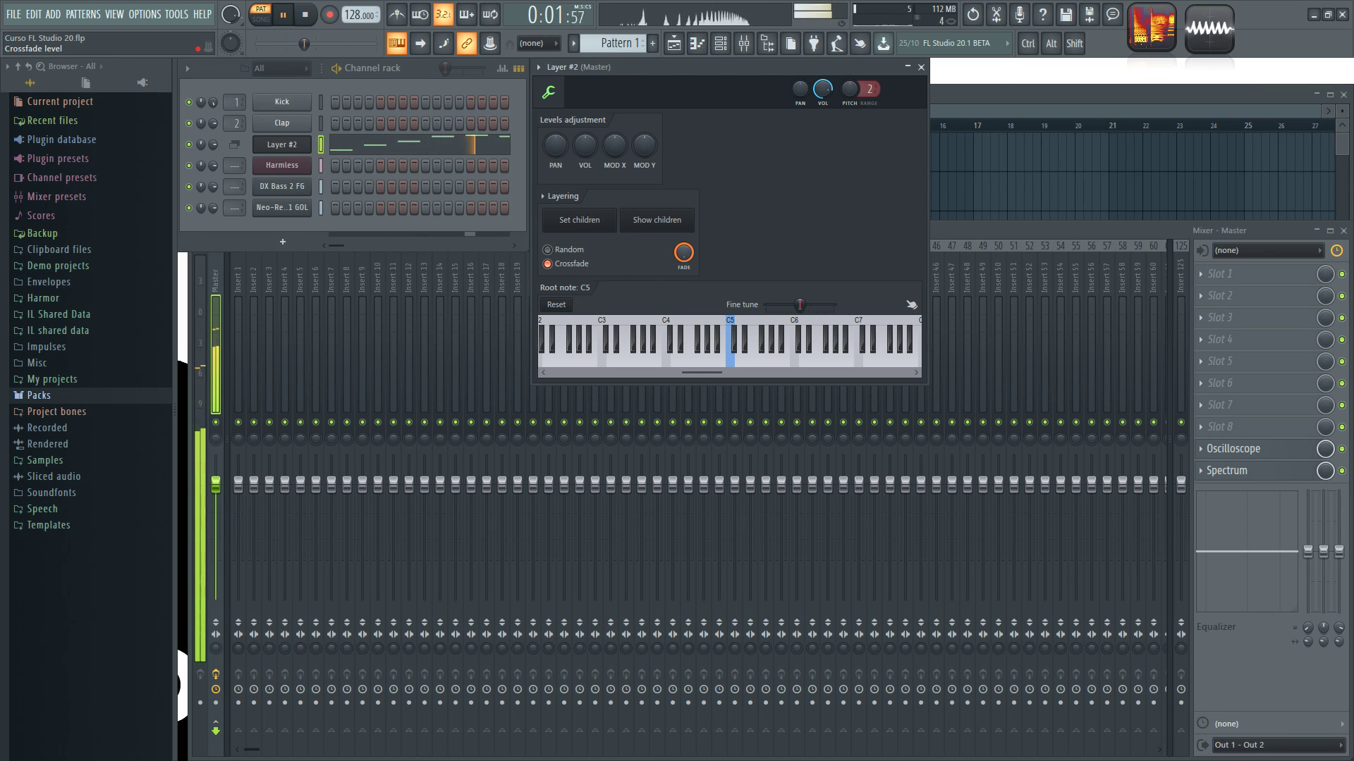
{"action": "key", "text": "space"}
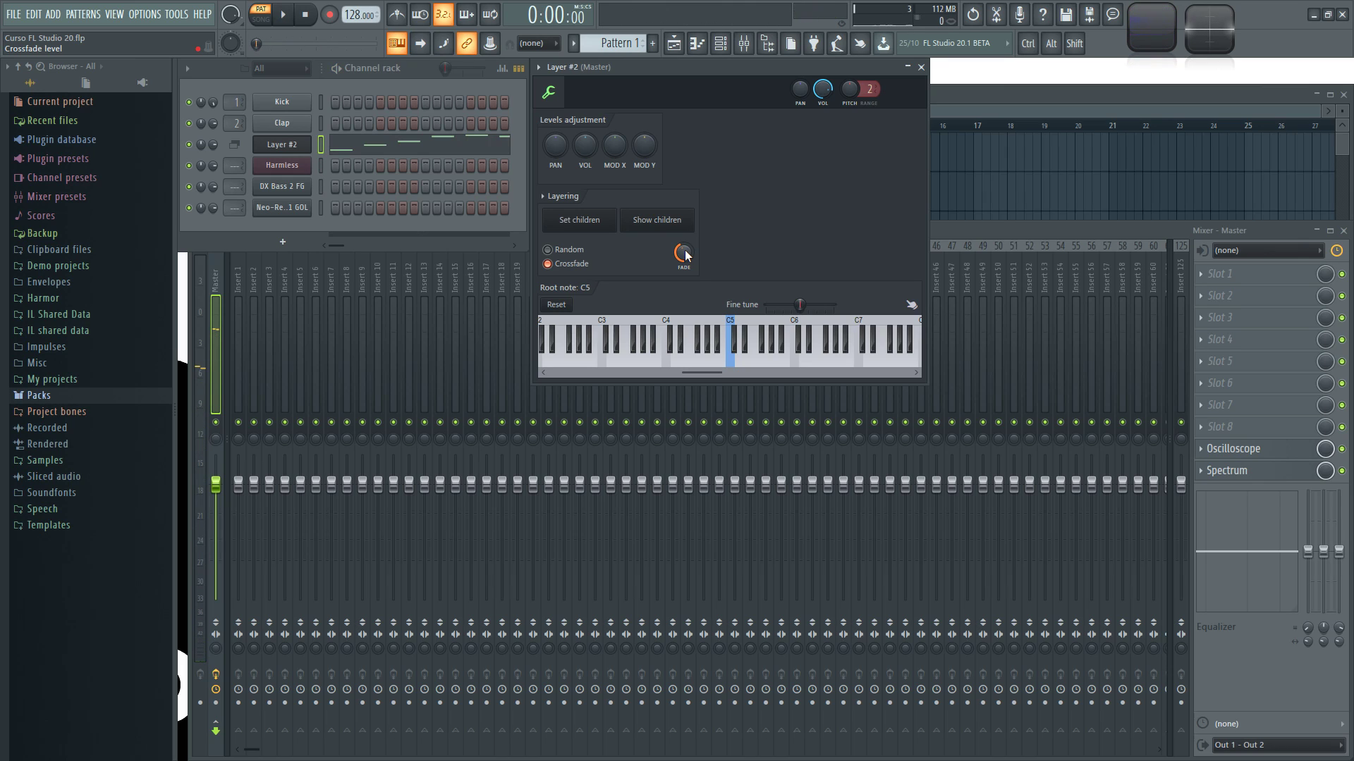
{"action": "right_click", "coordinate": [684, 253]}
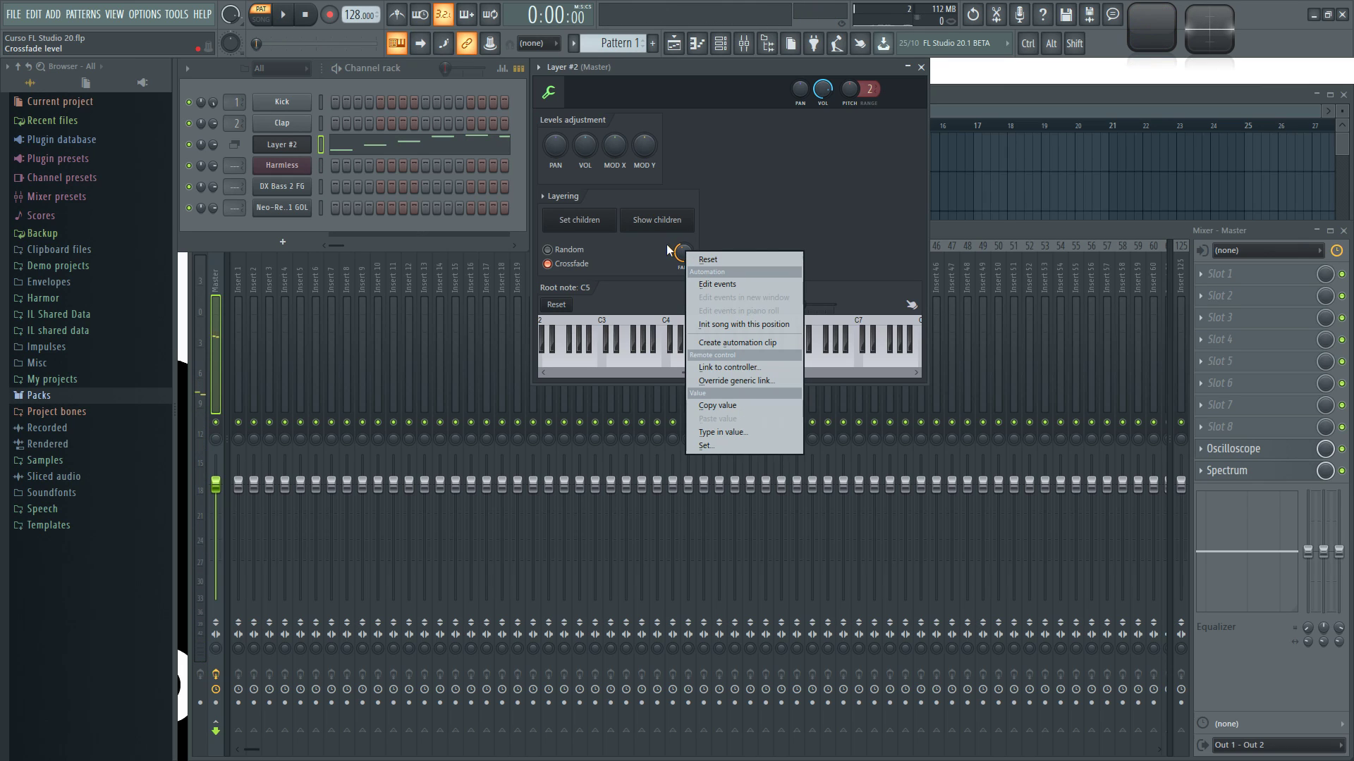
{"action": "left_click", "coordinate": [688, 258]}
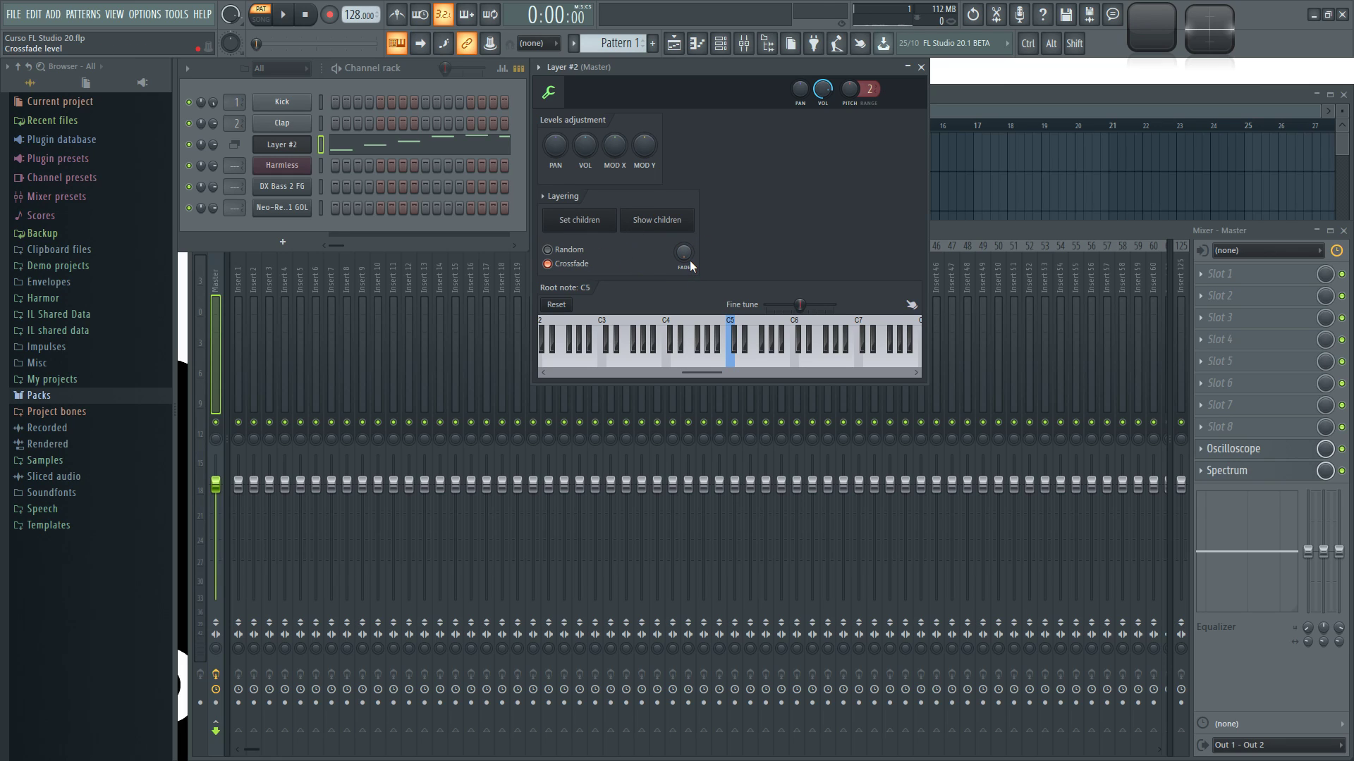
Step: Play the pattern with Crossfade on, turn Crossfade off, and replay it while varying the crossfade level
{"action": "key", "text": "space"}
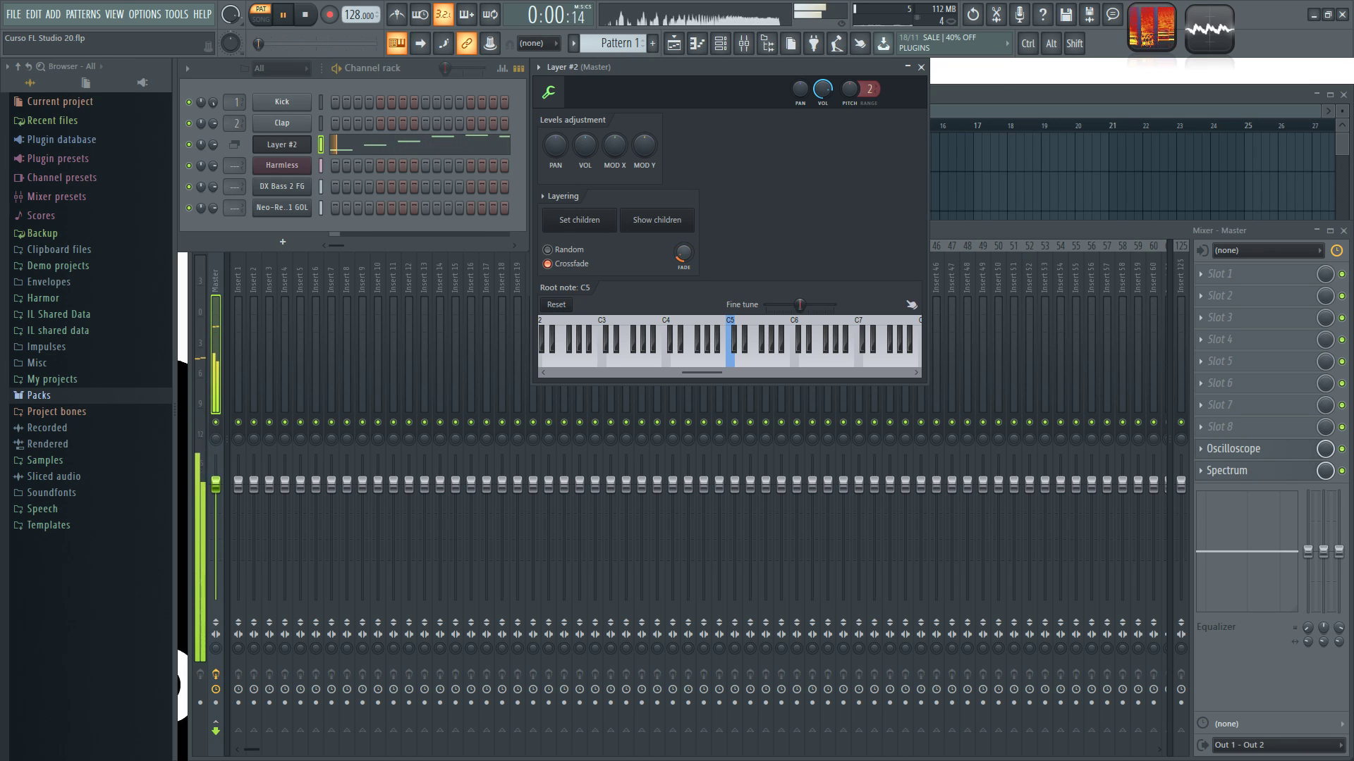
{"action": "key", "text": "space"}
{"action": "left_click", "coordinate": [568, 263]}
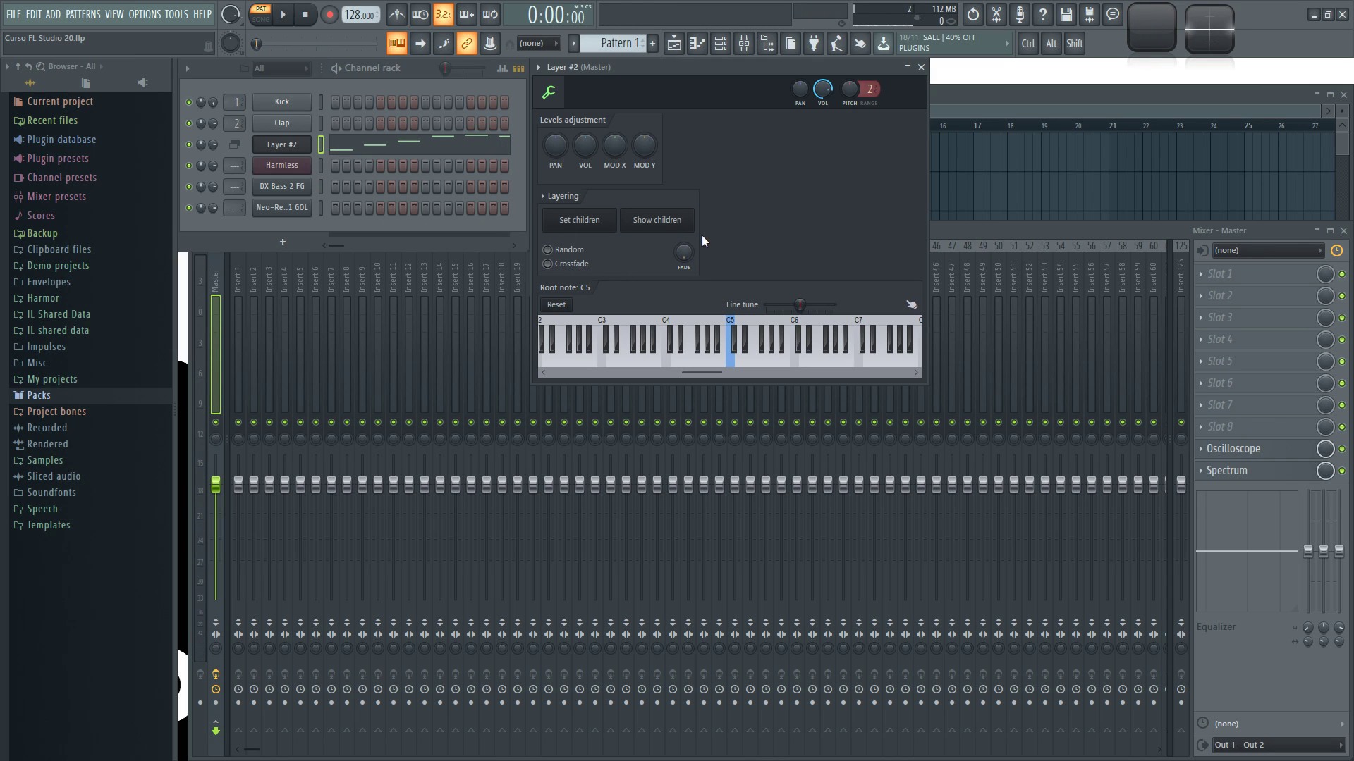
{"action": "key", "text": "space"}
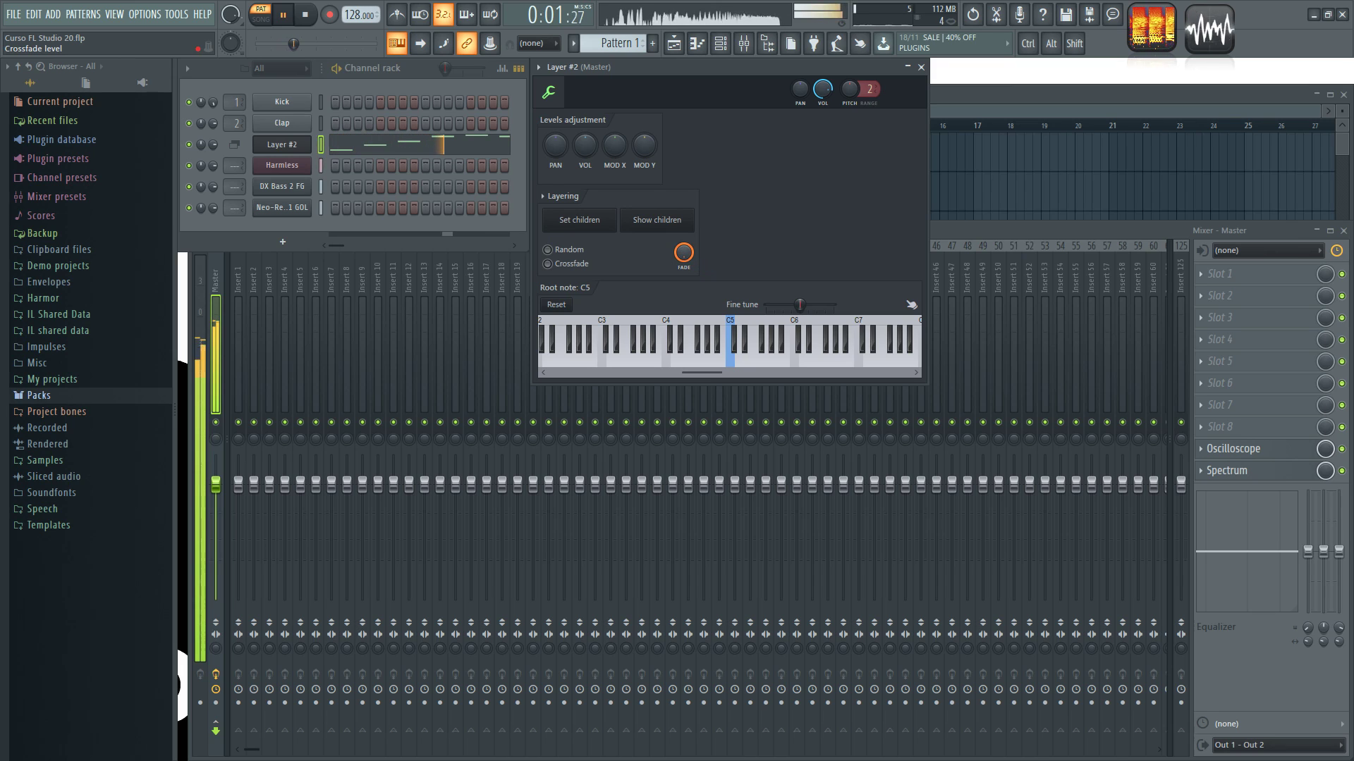
{"action": "key", "text": "space"}
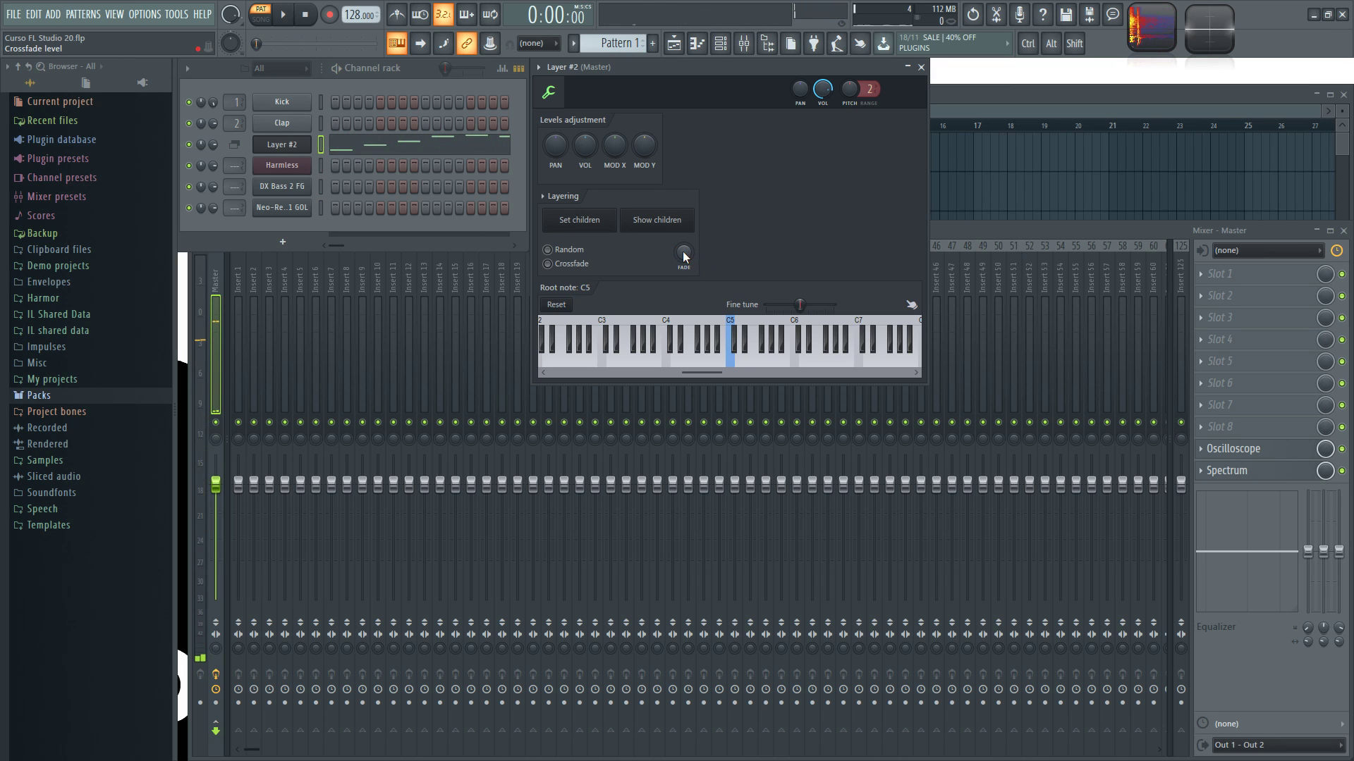
Step: Enable both Crossfade and Random on Layer #2 and play the pattern while raising the crossfade level
{"action": "left_click", "coordinate": [570, 265]}
{"action": "left_click", "coordinate": [564, 251]}
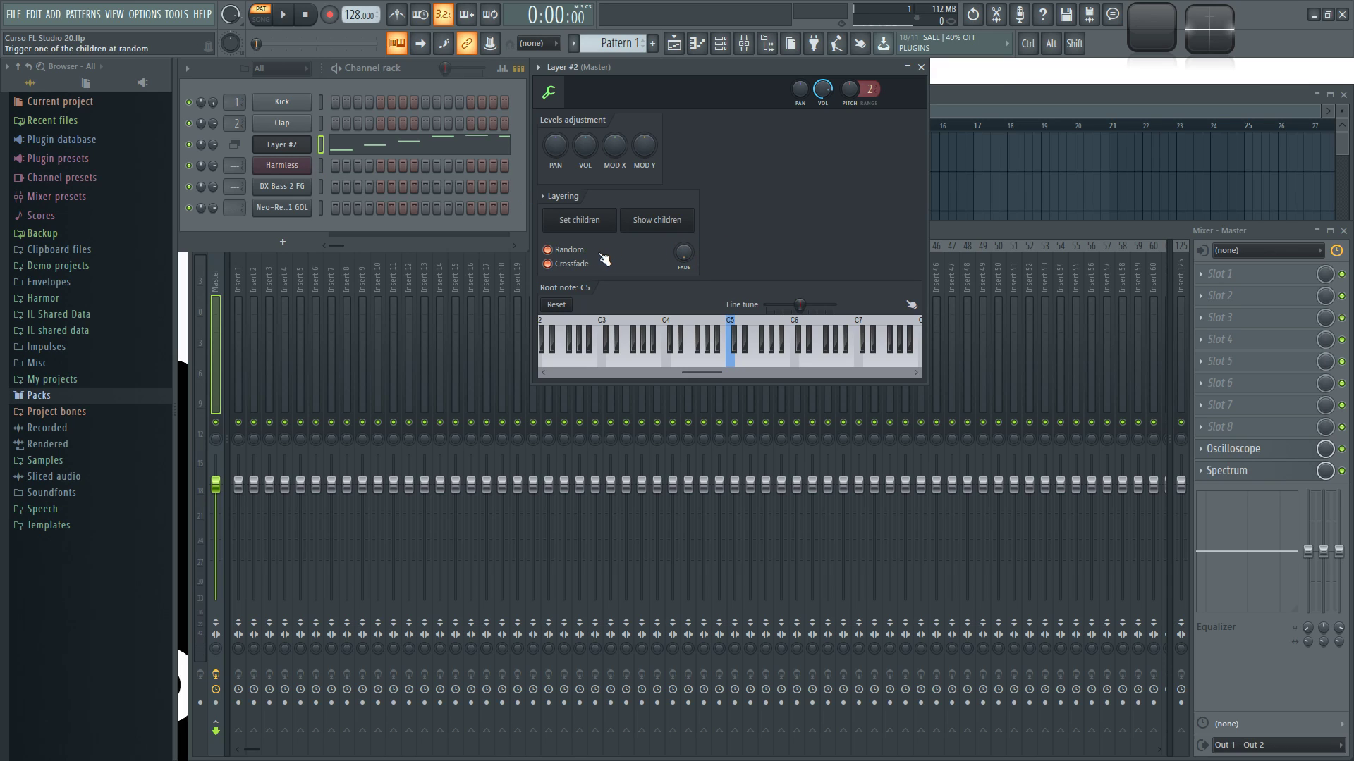
{"action": "key", "text": "space"}
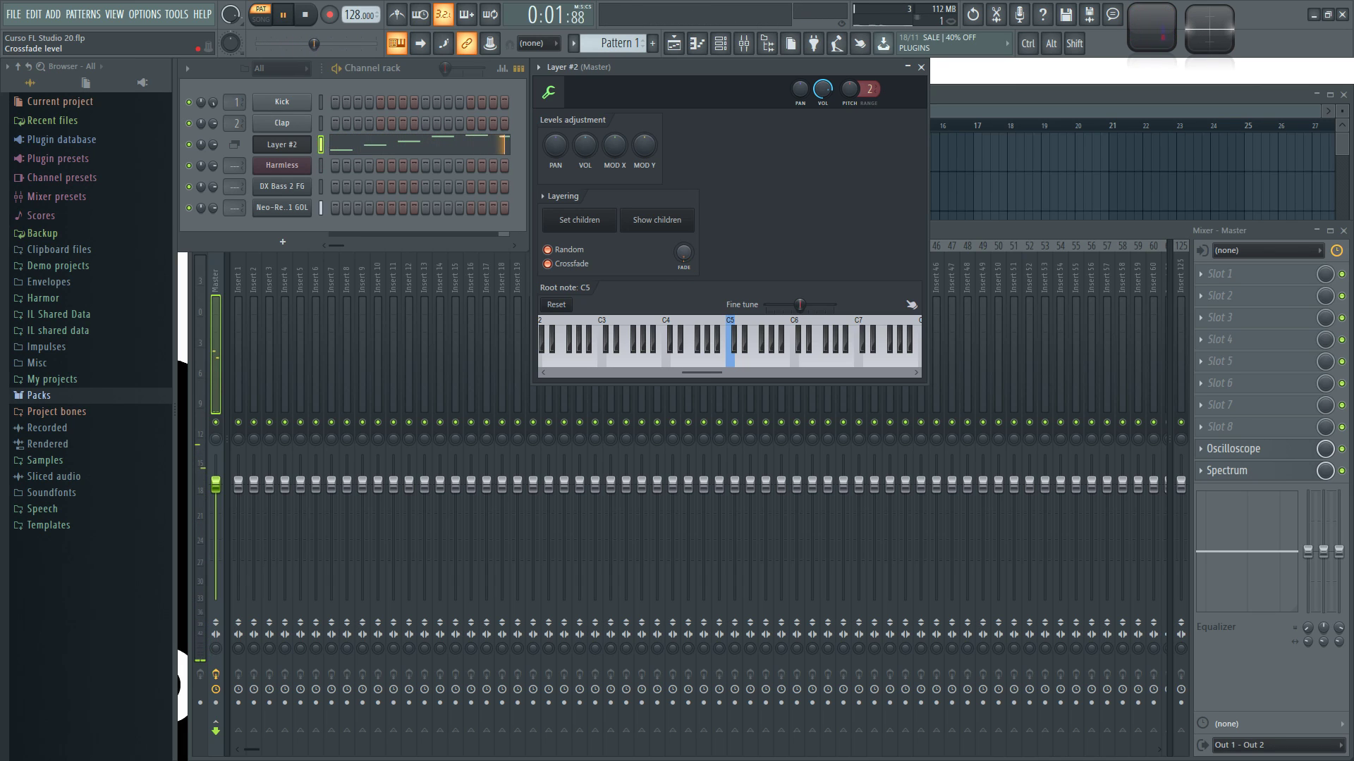
{"action": "left_click_drag", "start_coordinate": [683, 252], "coordinate": [684, 218]}
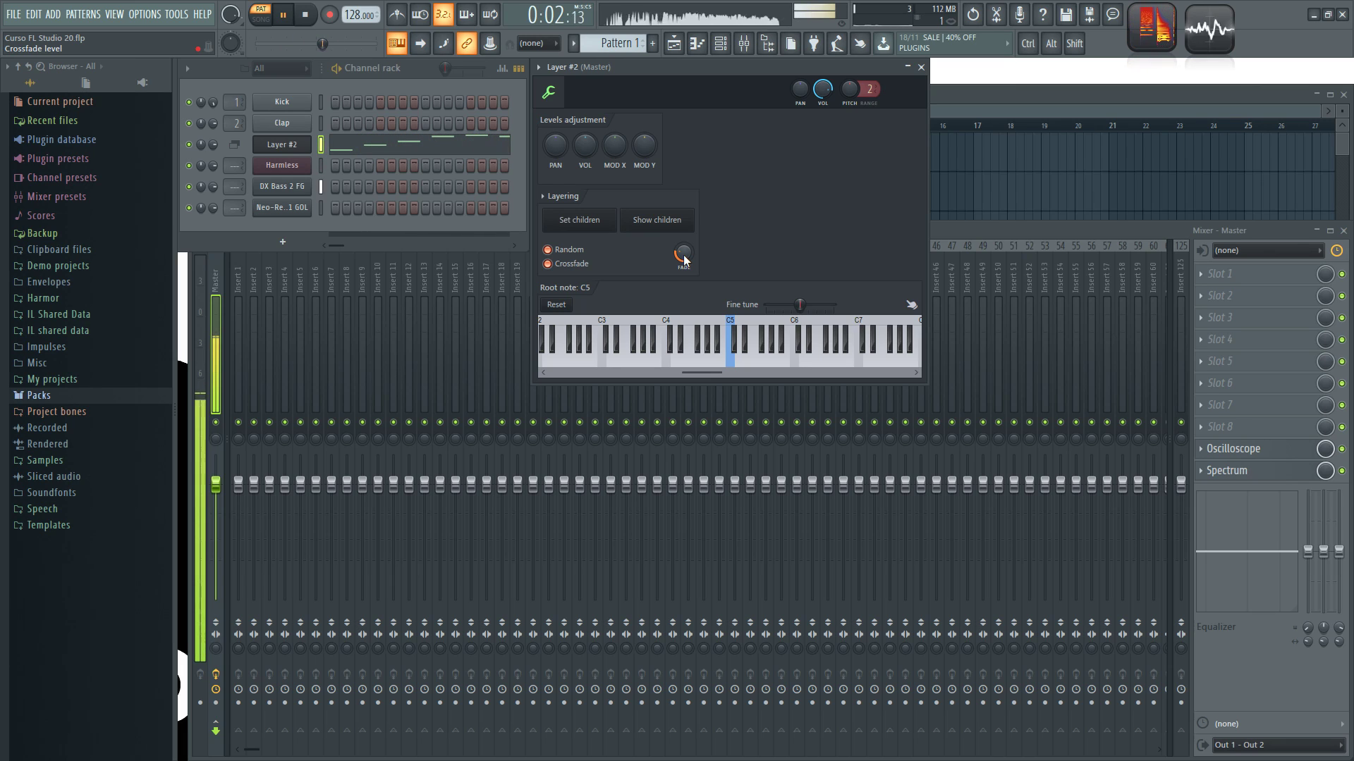
{"action": "key", "text": "space"}
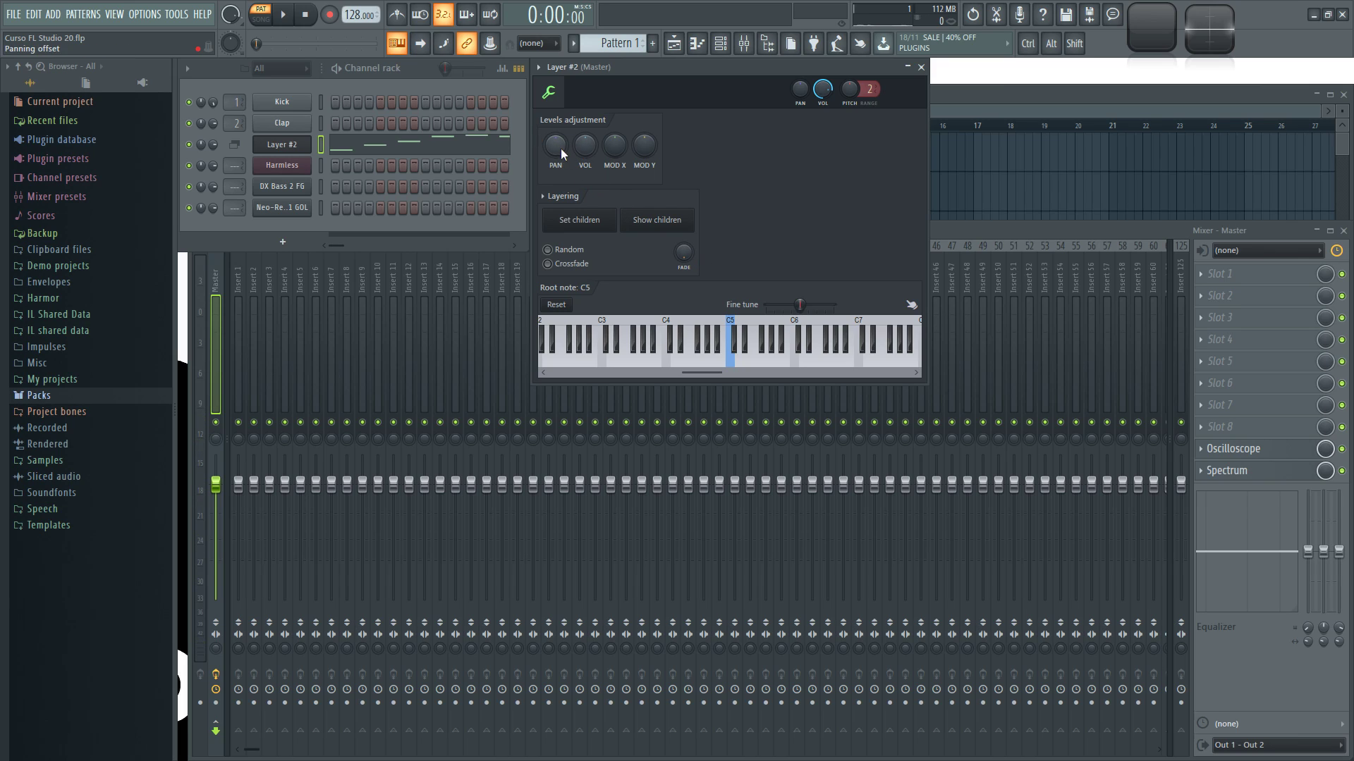
Step: Play the pattern while varying the panning offset and the volume offset in Layer #2's levels adjustment
{"action": "key", "text": "space"}
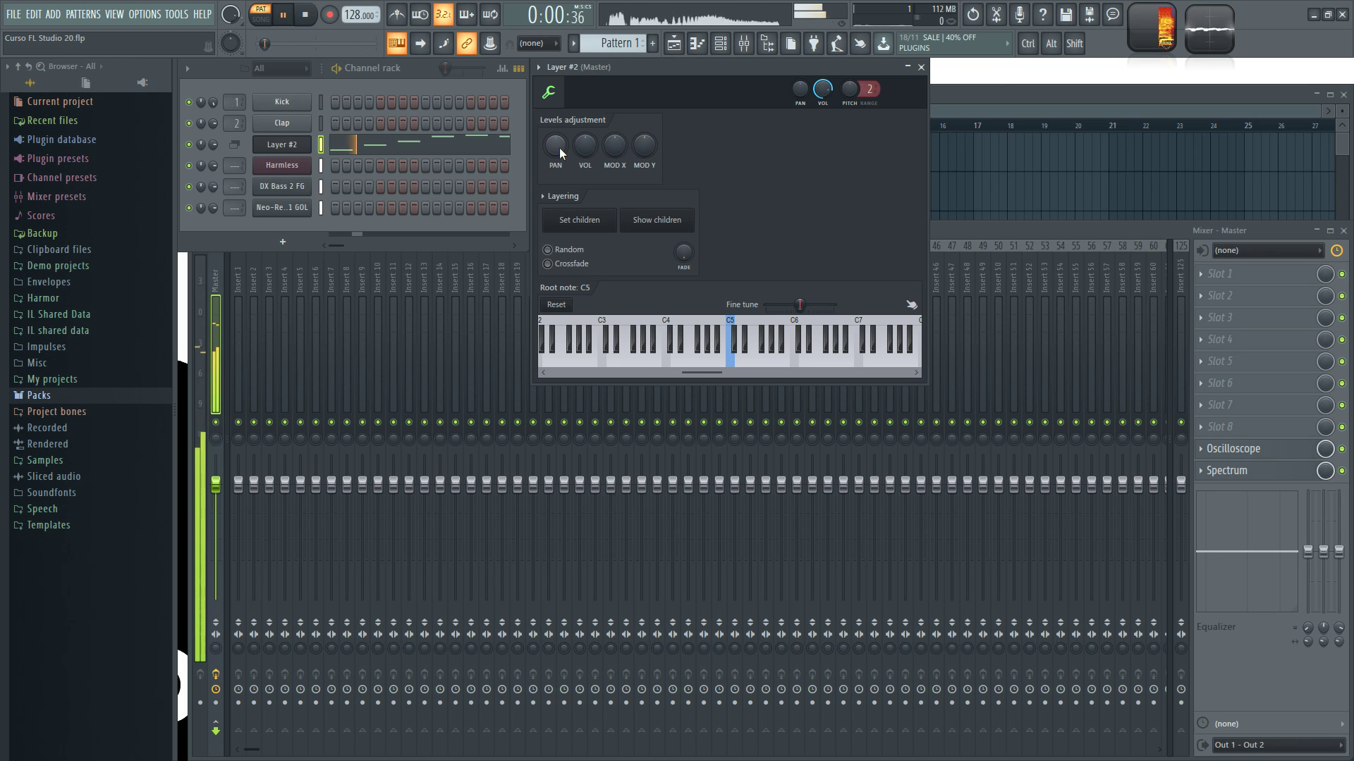
{"action": "mouse_move", "coordinate": [560, 147]}
{"action": "left_mouse_down"}
{"action": "mouse_move", "coordinate": [573, 158]}
{"action": "mouse_move", "coordinate": [562, 146]}
{"action": "left_mouse_up"}
{"action": "key", "text": "space"}
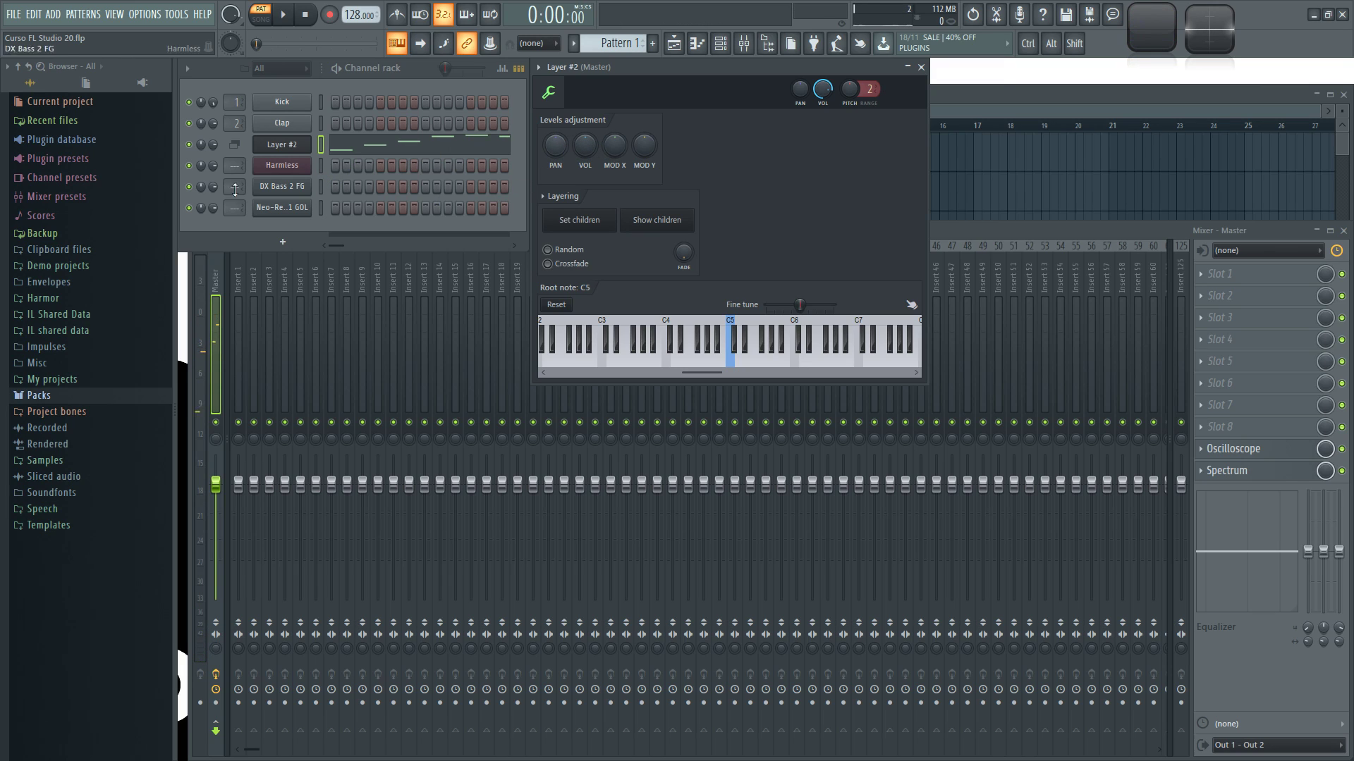
{"action": "key", "text": "space"}
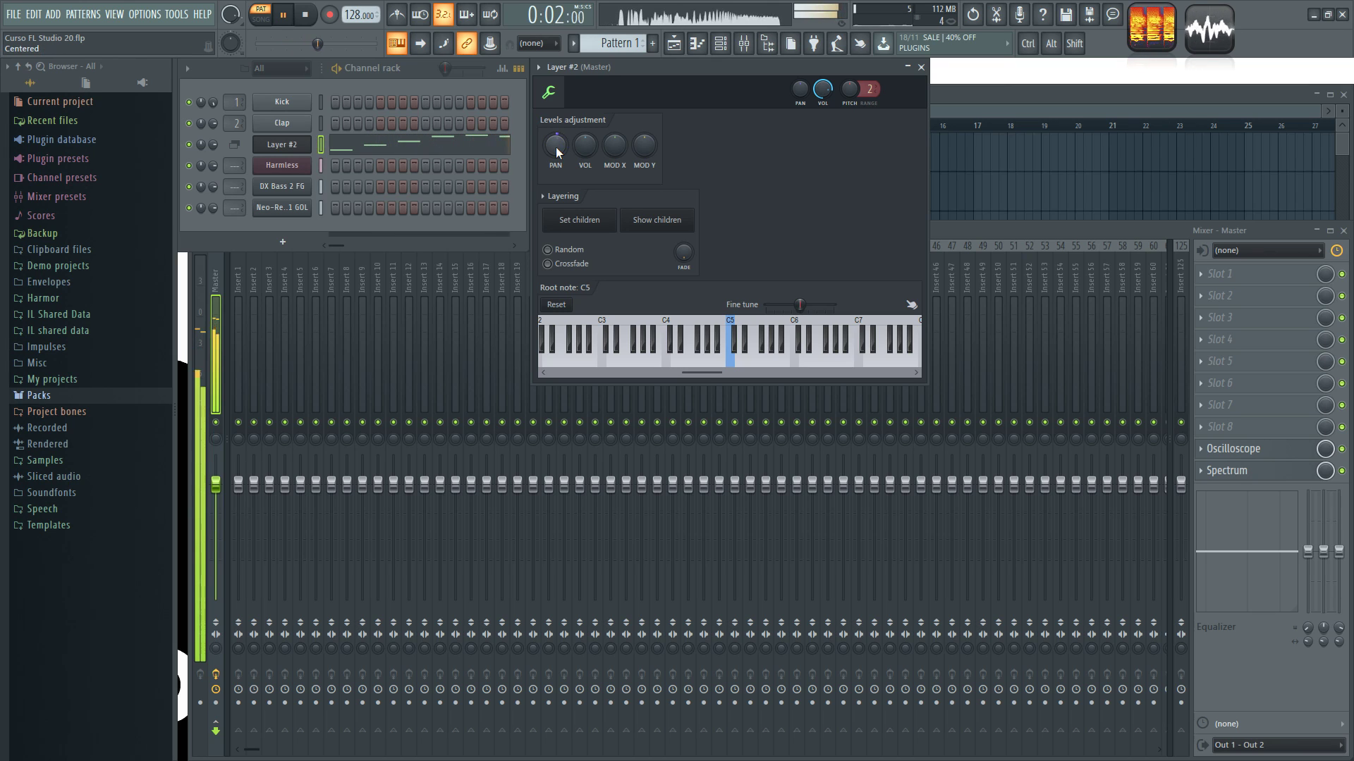
{"action": "mouse_move", "coordinate": [585, 145]}
{"action": "left_mouse_down"}
{"action": "mouse_move", "coordinate": [585, 204]}
{"action": "mouse_move", "coordinate": [585, 138]}
{"action": "left_mouse_up"}
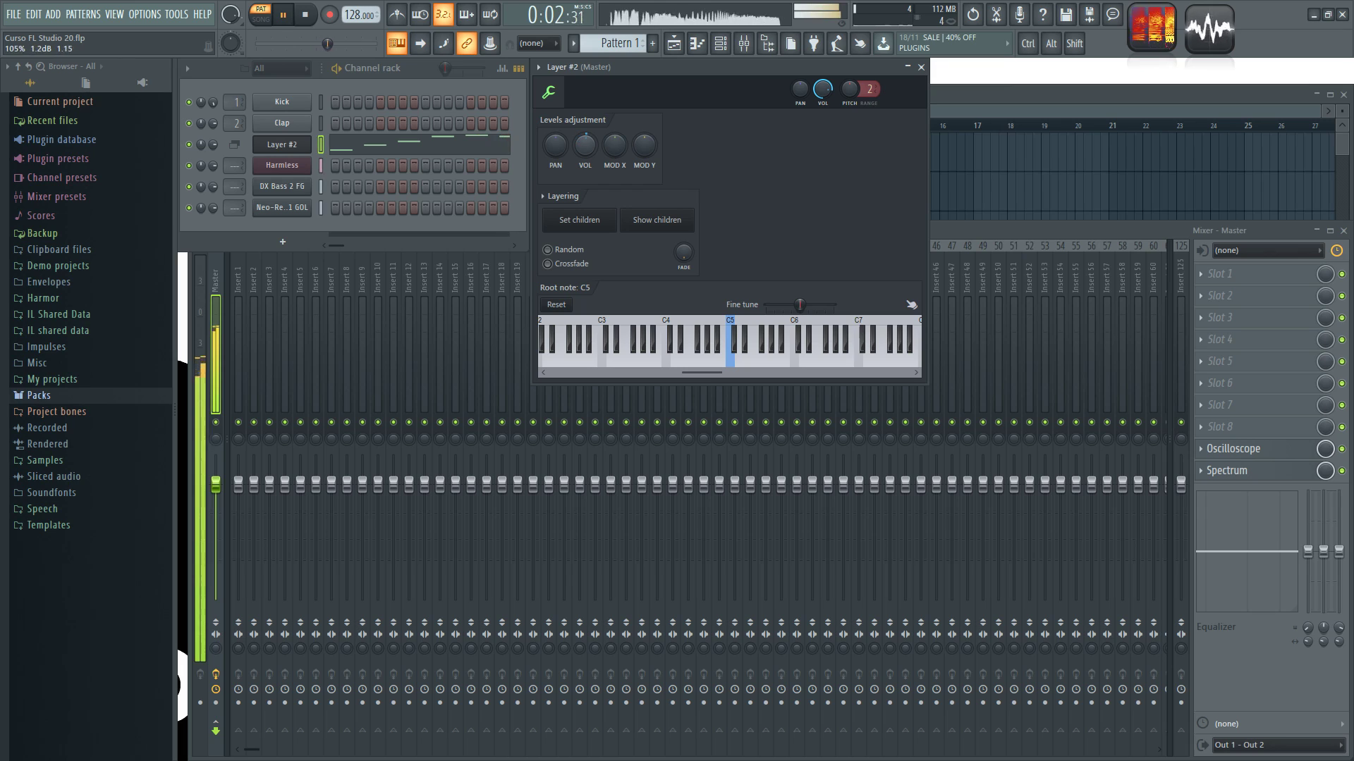
{"action": "key", "text": "space"}
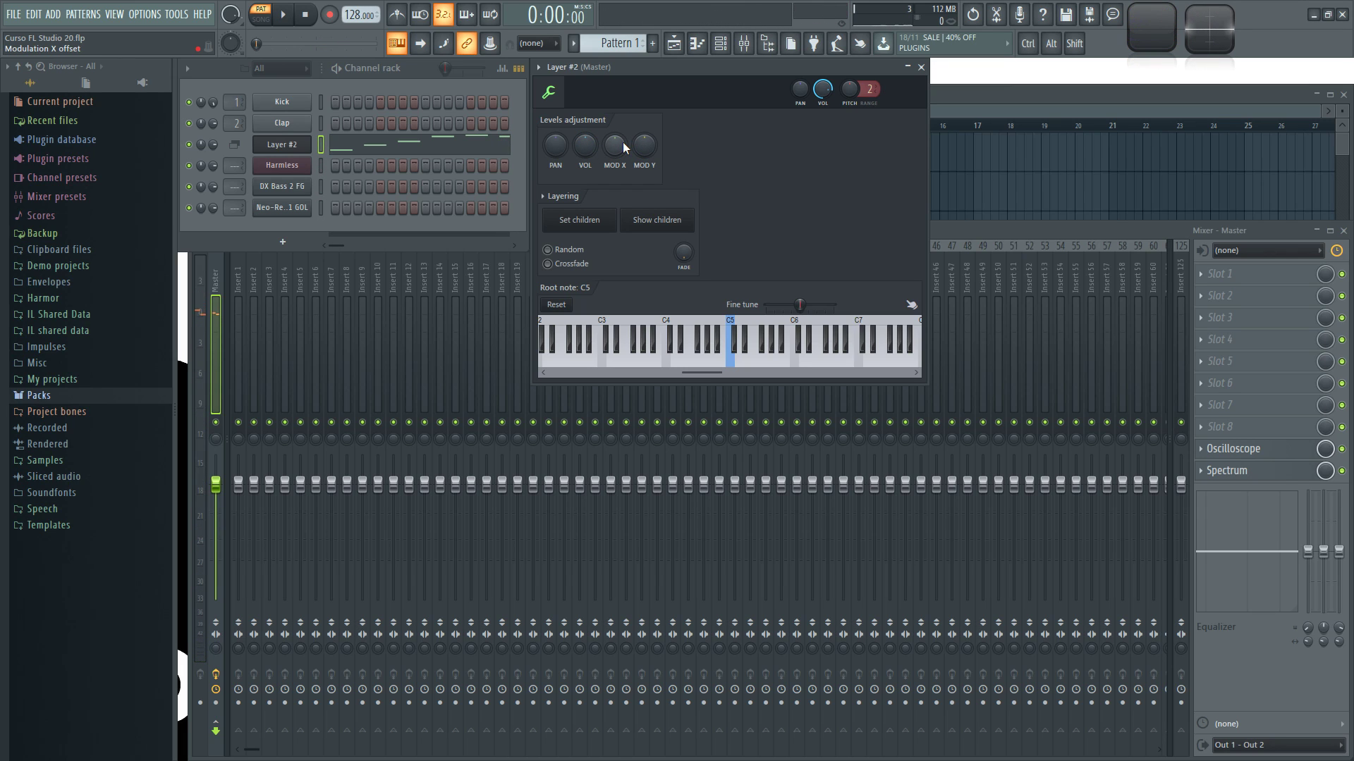
Step: Play the pattern while varying the modulation X and modulation Y offsets in Layer #2's levels adjustment
{"action": "key", "text": "space"}
{"action": "left_click_drag", "start_coordinate": [620, 145], "coordinate": [620, 85]}
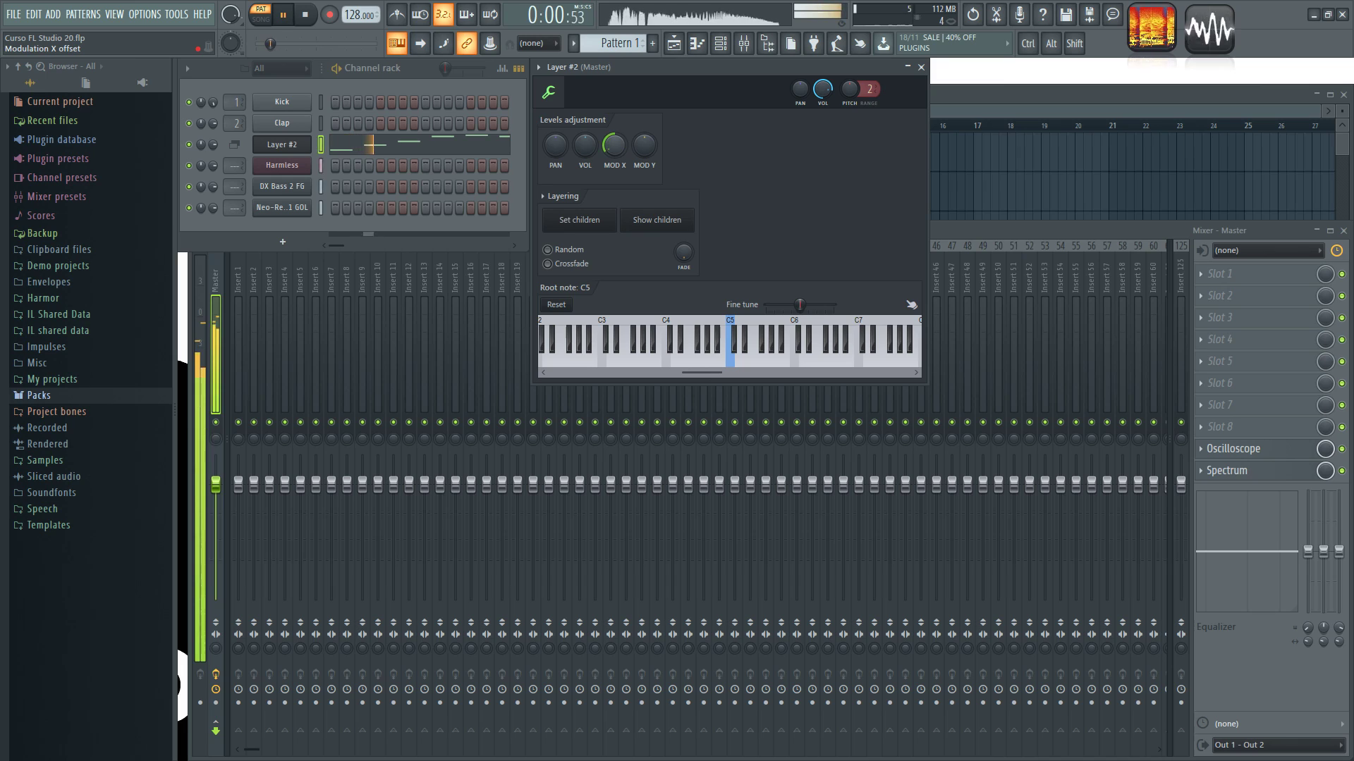
{"action": "key", "text": "space"}
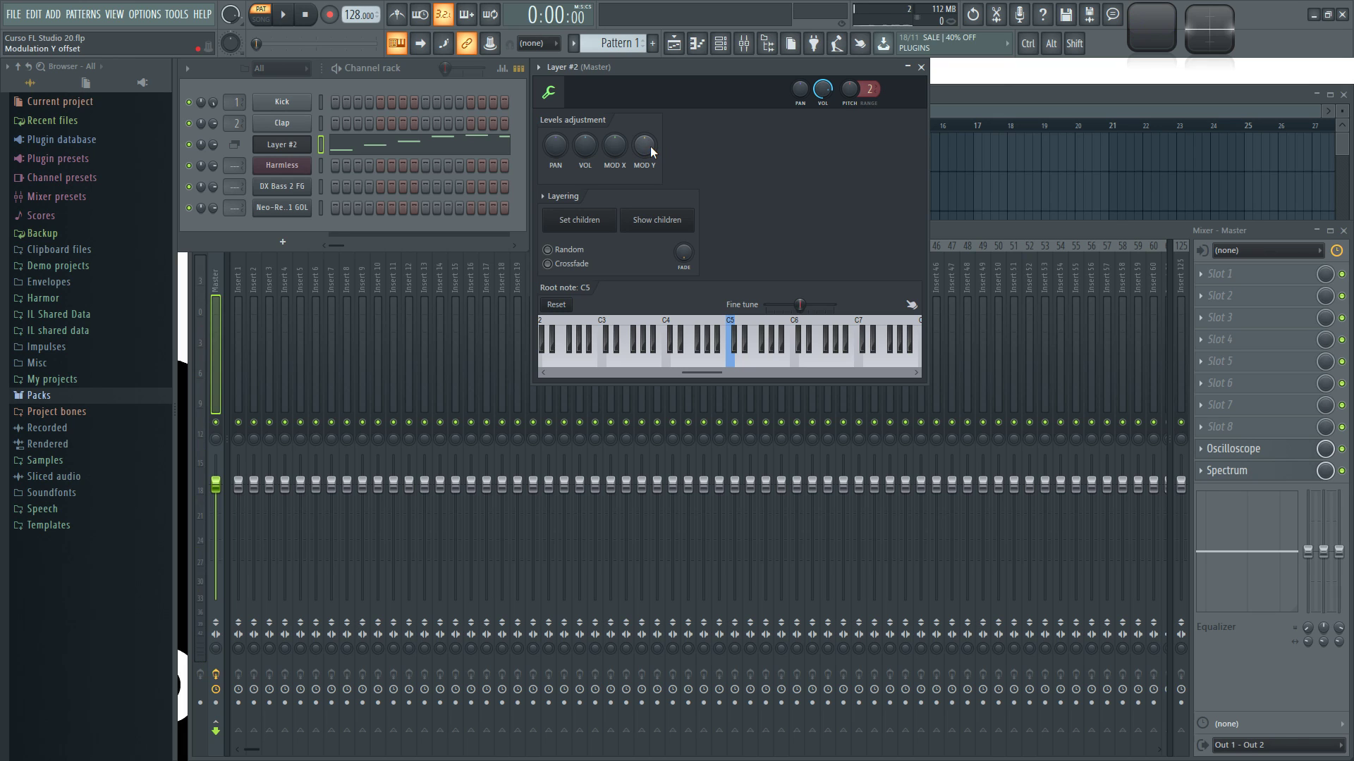
{"action": "key", "text": "space"}
{"action": "left_click_drag", "start_coordinate": [650, 147], "coordinate": [647, 239]}
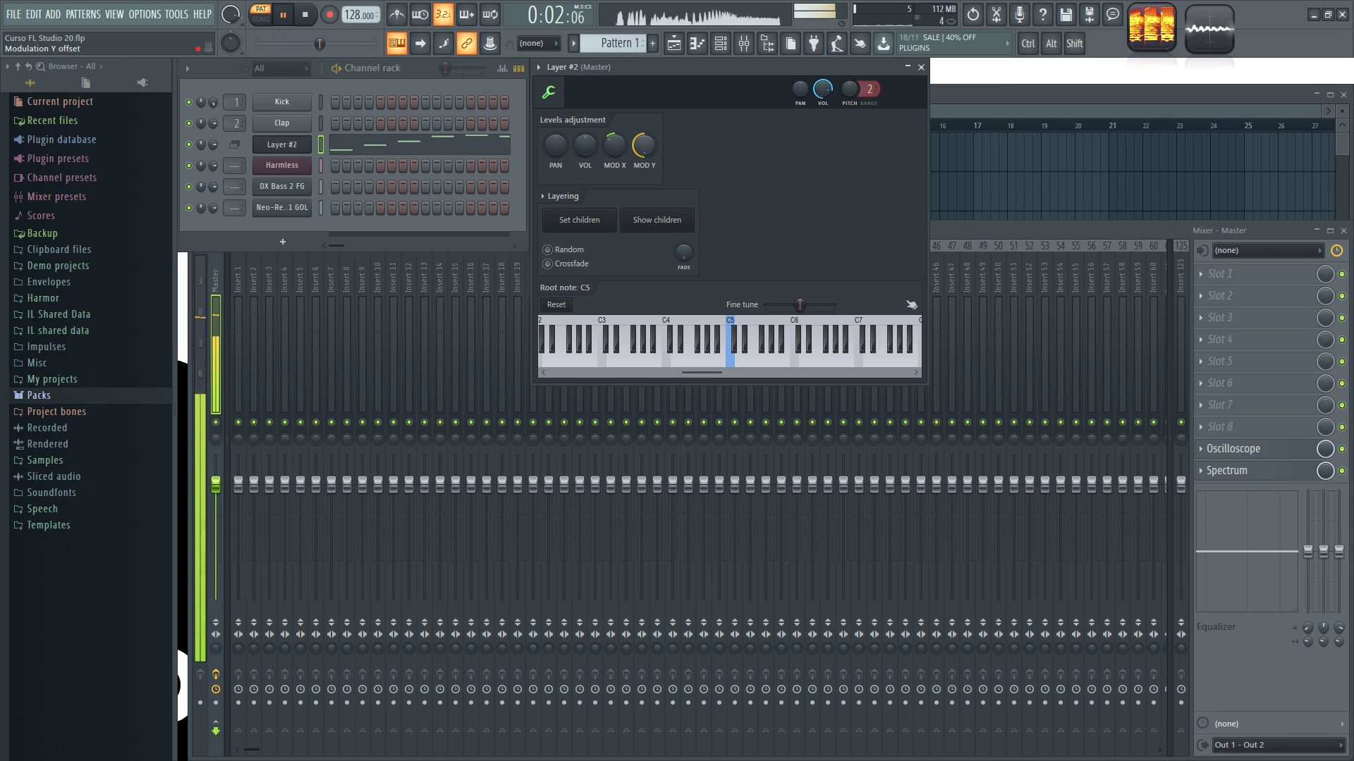
{"action": "left_click_drag", "start_coordinate": [616, 146], "coordinate": [617, 96]}
{"action": "left_click_drag", "start_coordinate": [646, 146], "coordinate": [647, 191]}
{"action": "key", "text": "space"}
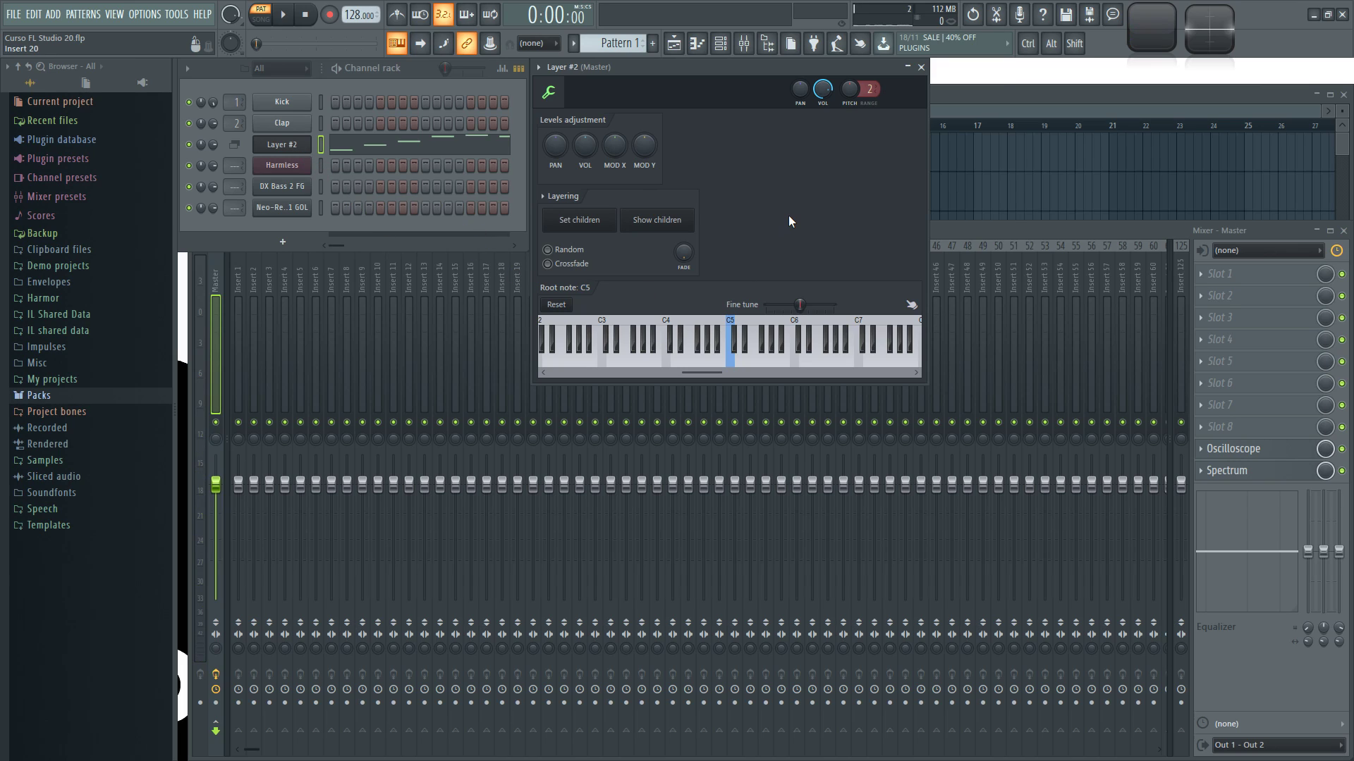
Step: Vary the channel panning and volume of Layer #2 around playback, resetting both to their defaults
{"action": "left_click_drag", "start_coordinate": [799, 91], "coordinate": [799, 162]}
{"action": "left_click", "coordinate": [799, 90], "text": "alt"}
{"action": "key", "text": "space"}
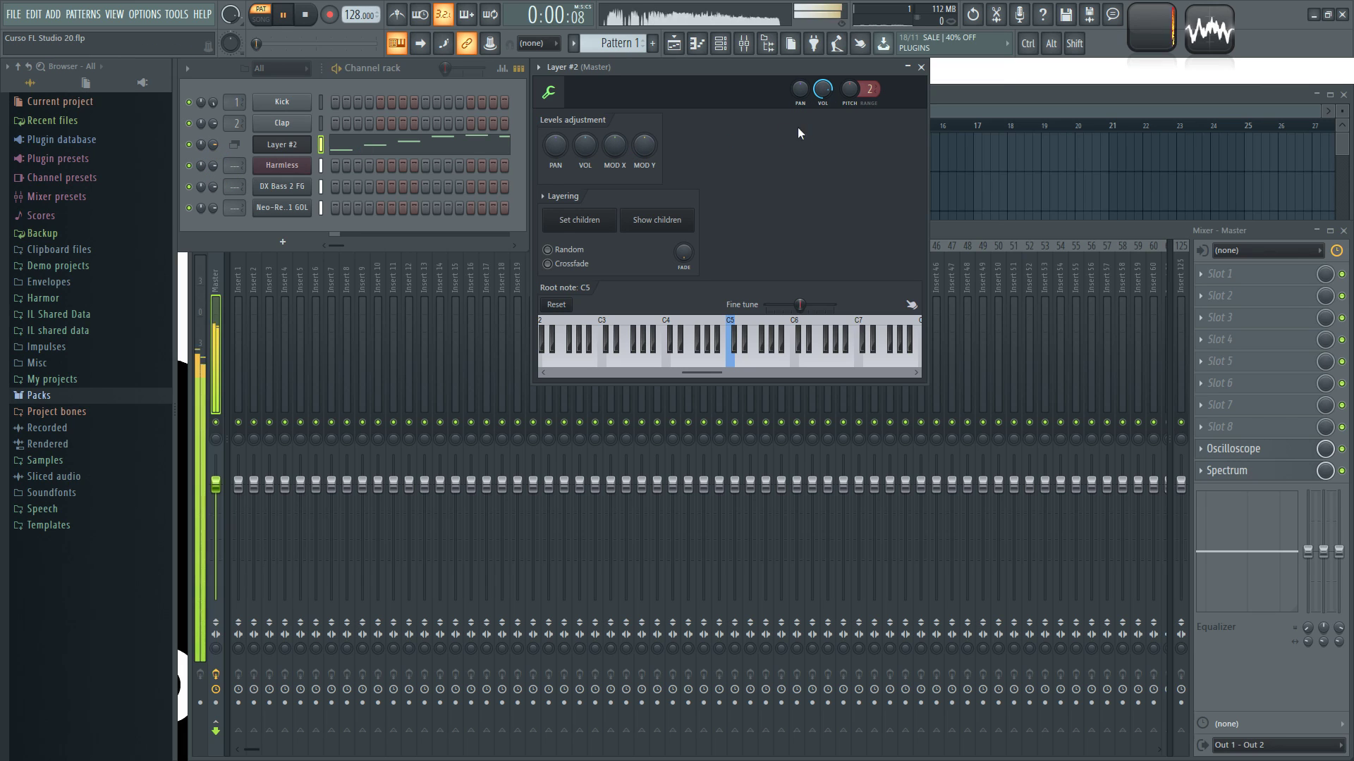
{"action": "left_click_drag", "start_coordinate": [200, 145], "coordinate": [201, 215]}
{"action": "left_click_drag", "start_coordinate": [200, 145], "coordinate": [201, 32]}
{"action": "left_click", "coordinate": [801, 90], "text": "alt"}
{"action": "left_click_drag", "start_coordinate": [823, 89], "coordinate": [823, 166]}
{"action": "left_click", "coordinate": [823, 90], "text": "alt"}
{"action": "key", "text": "space"}
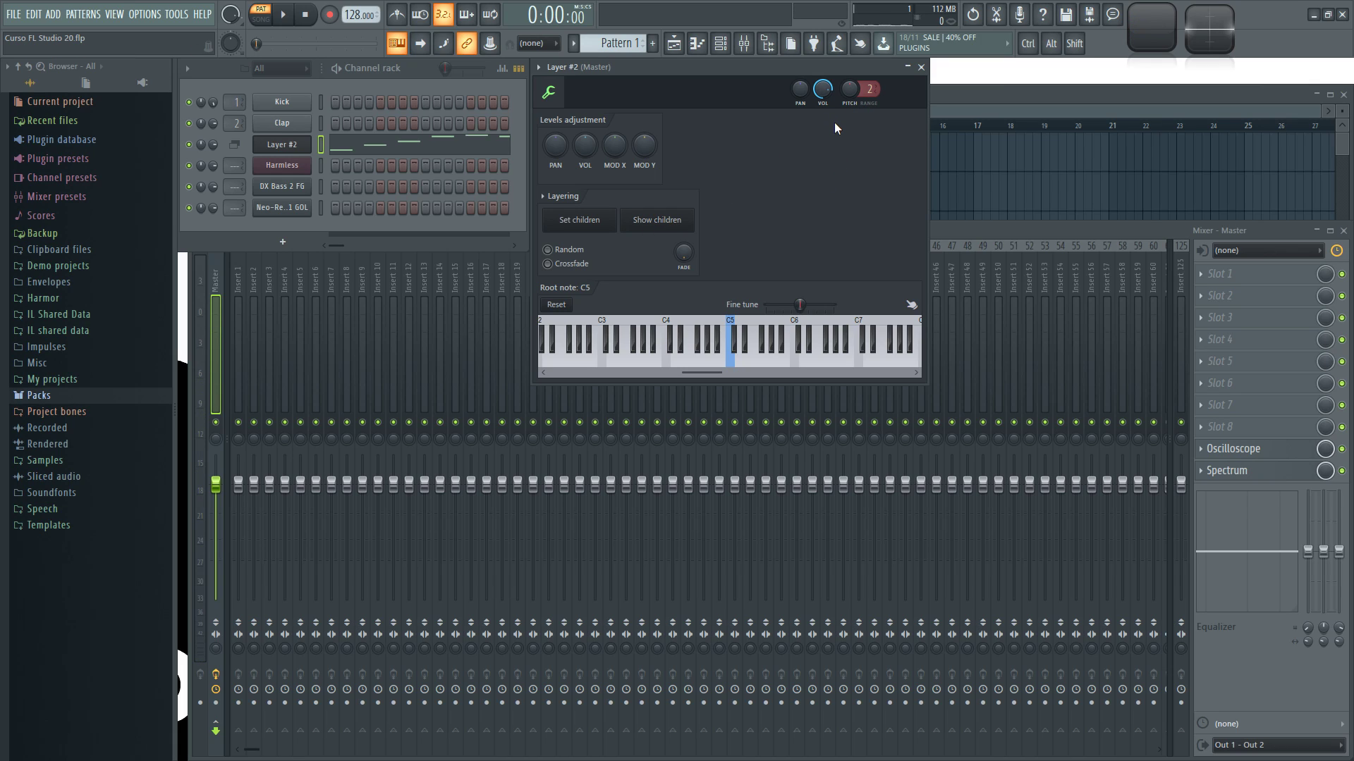
Step: Vary the Layer #2 channel pitch during playback and raise its pitch range to 48 semitones
{"action": "key", "text": "space"}
{"action": "left_click_drag", "start_coordinate": [849, 90], "coordinate": [850, 53]}
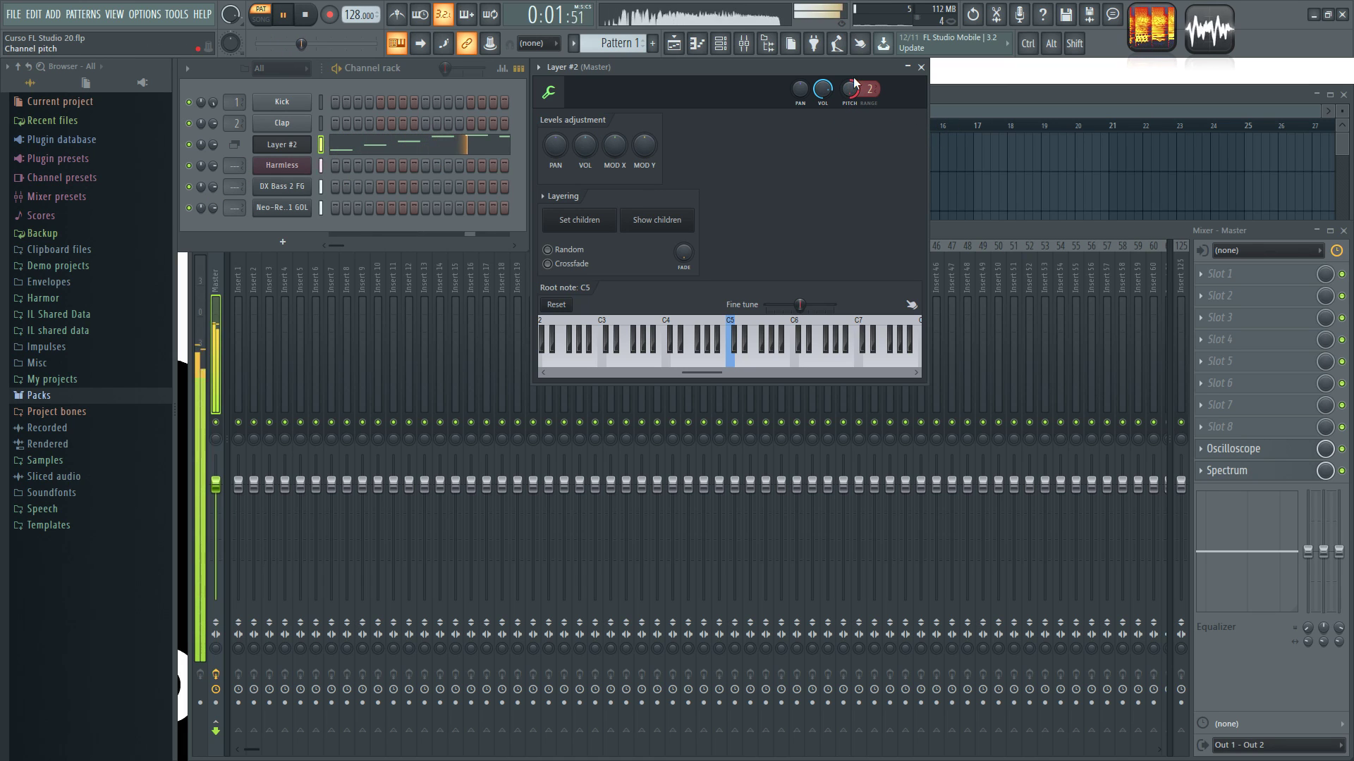
{"action": "mouse_move", "coordinate": [850, 53]}
{"action": "left_mouse_down"}
{"action": "mouse_move", "coordinate": [849, 82]}
{"action": "mouse_move", "coordinate": [868, 70]}
{"action": "left_mouse_up"}
{"action": "key", "text": "space"}
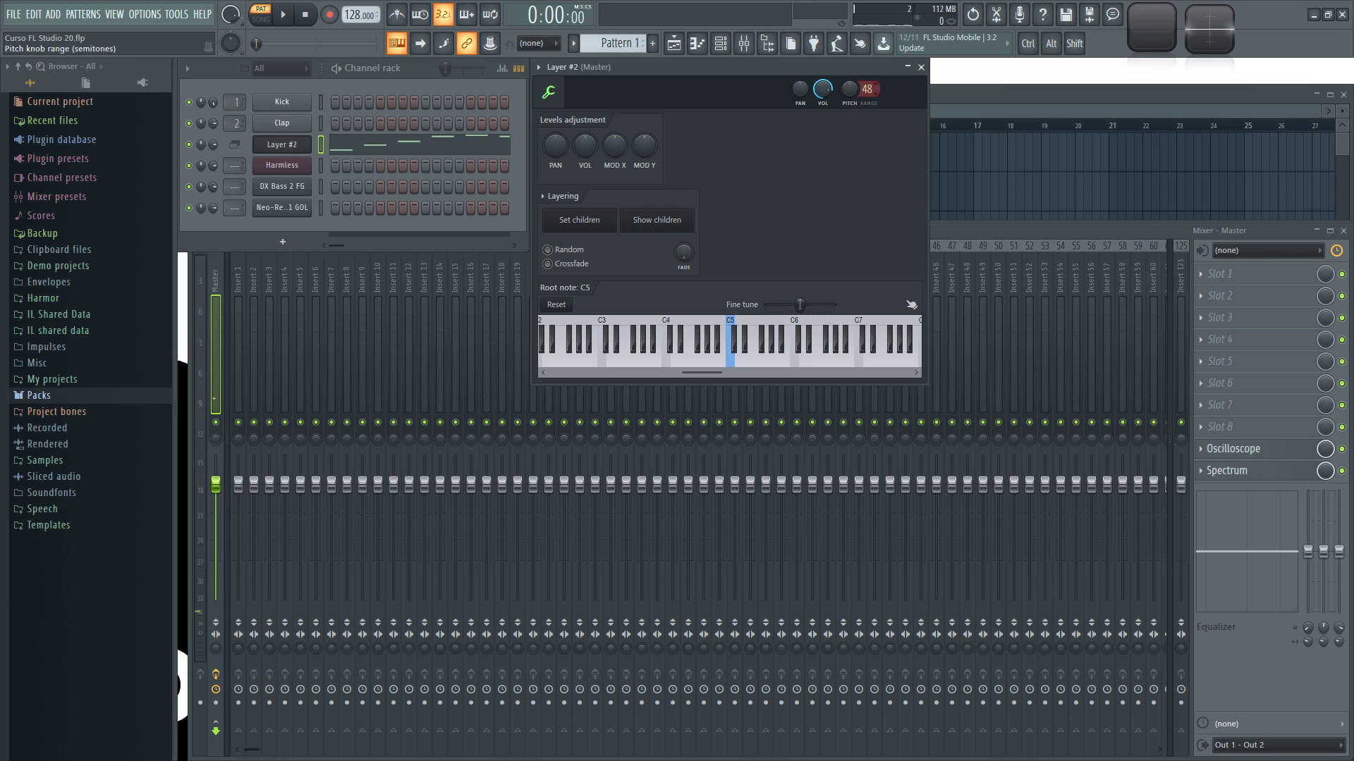
Step: Set the Layer #2 pitch range to 24 semitones and vary the channel pitch during playback
{"action": "left_click_drag", "start_coordinate": [869, 89], "coordinate": [869, 90]}
{"action": "key", "text": "space"}
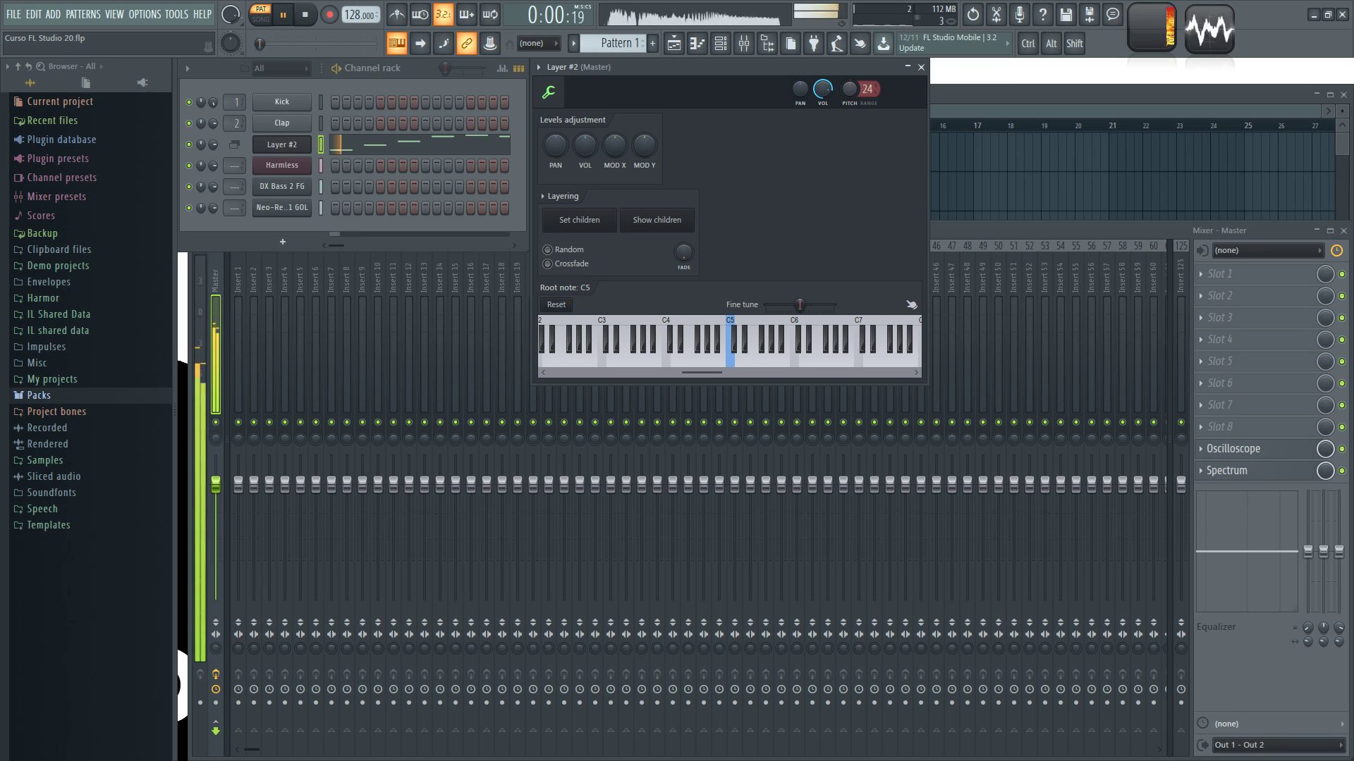
{"action": "left_click_drag", "start_coordinate": [849, 89], "coordinate": [849, 77]}
{"action": "key", "text": "space"}
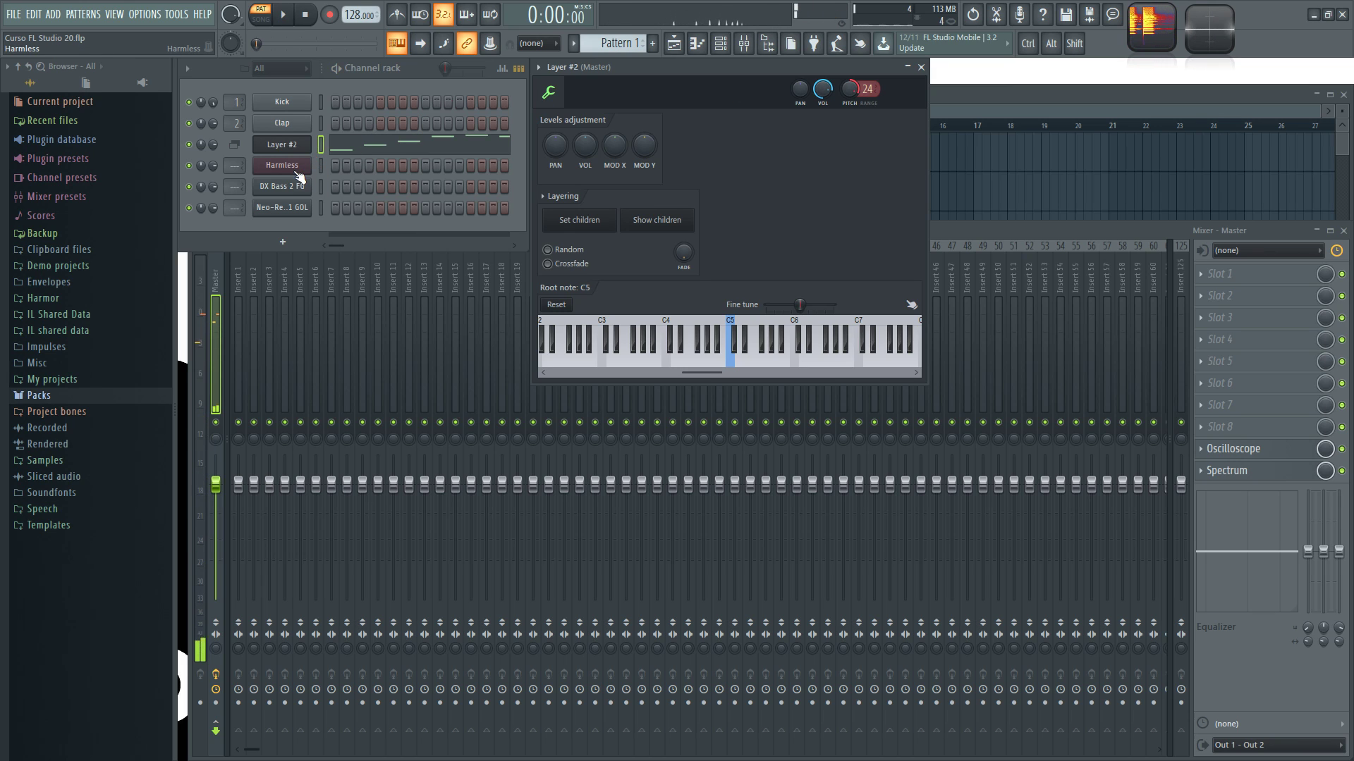
Step: Open the Harmless instrument settings and return to the Layer #2 channel settings
{"action": "left_click", "coordinate": [285, 166]}
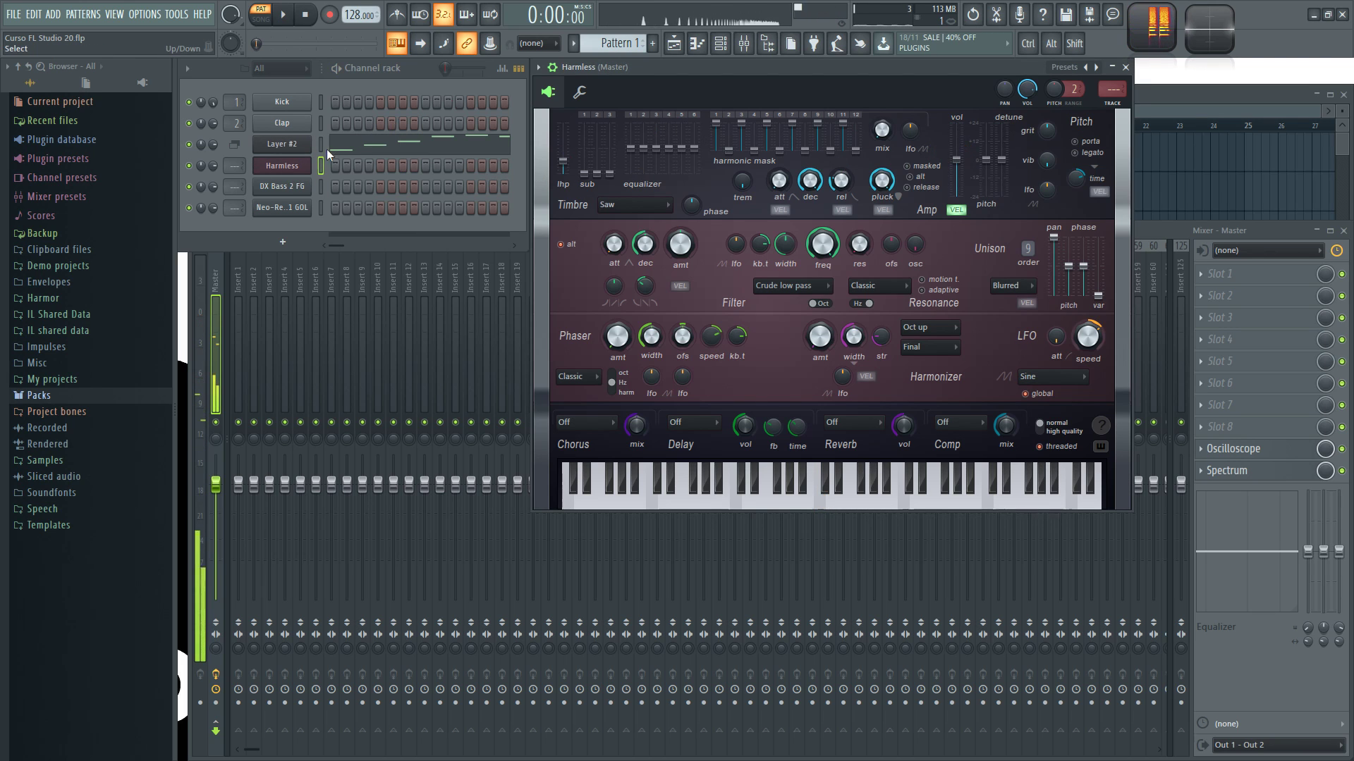
{"action": "left_click", "coordinate": [285, 145]}
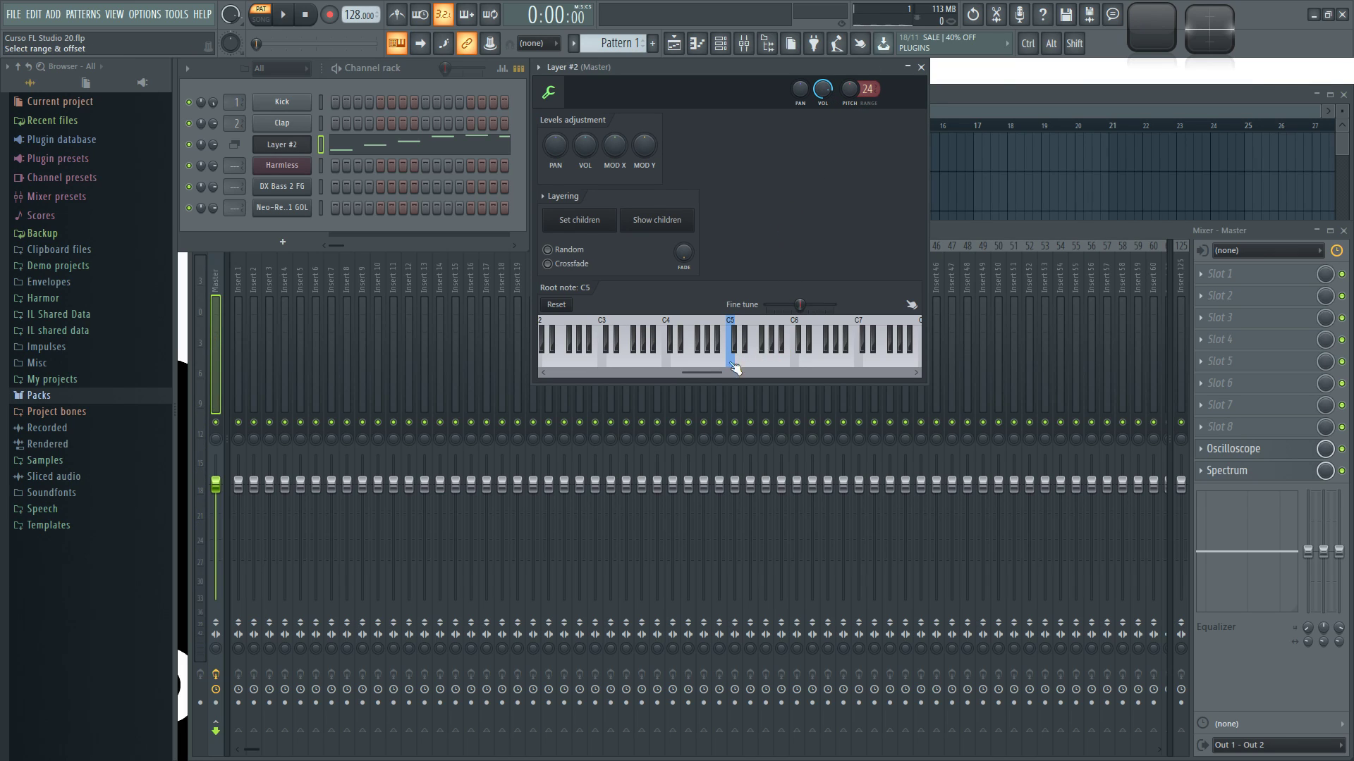
Step: Try different root notes for Layer #2, up to C7, while playing notes, and return the root note to C5
{"action": "left_click_drag", "start_coordinate": [611, 366], "coordinate": [808, 366]}
{"action": "right_click", "coordinate": [668, 362]}
{"action": "key", "text": "z"}
{"action": "right_click", "coordinate": [730, 365]}
{"action": "key", "text": "z"}
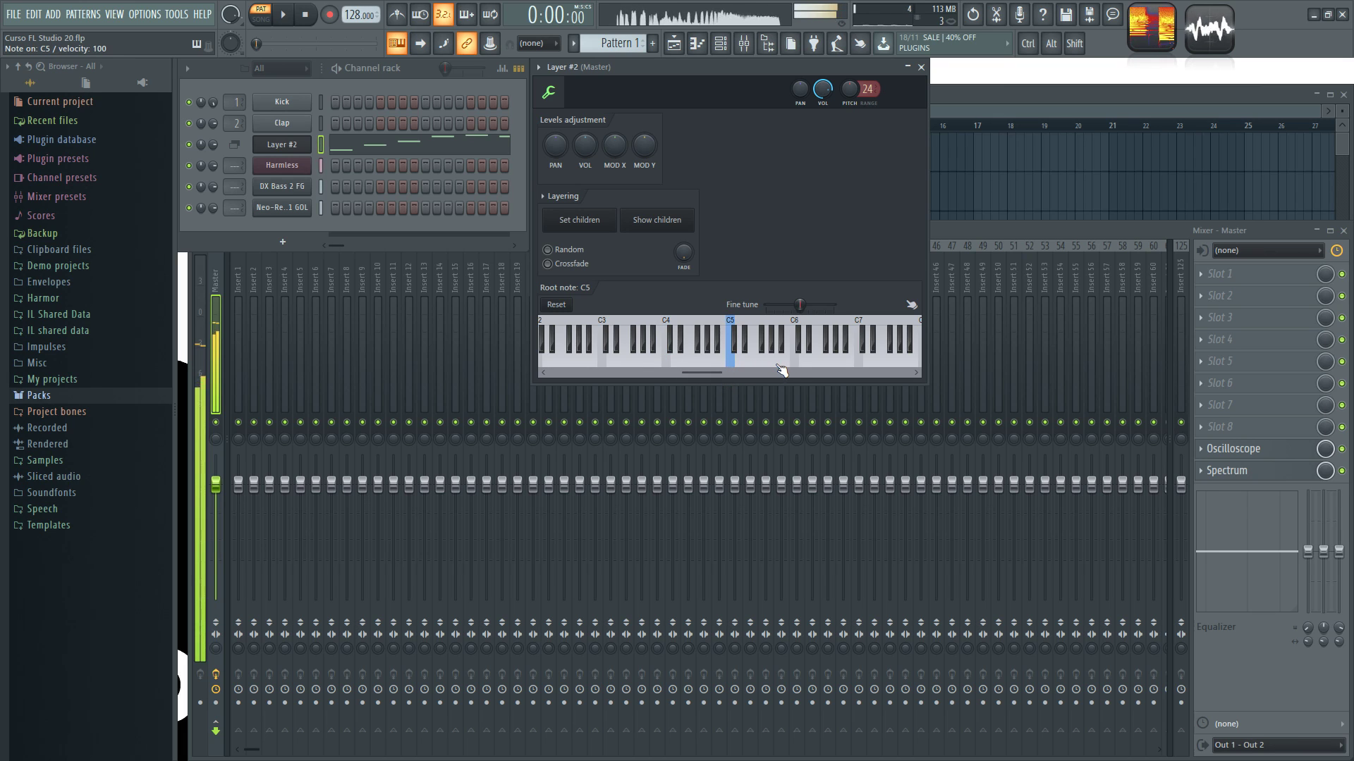
{"action": "right_click", "coordinate": [795, 365]}
{"action": "right_click", "coordinate": [860, 365]}
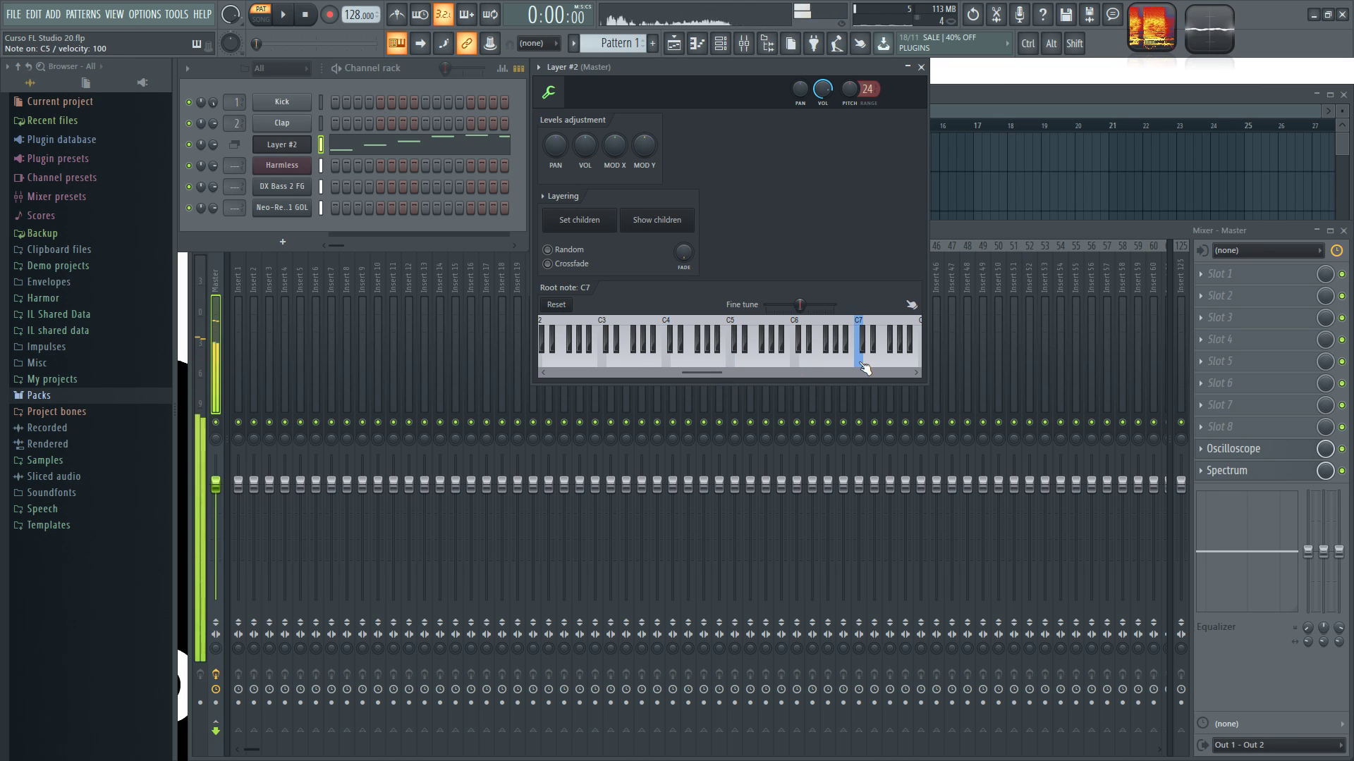
{"action": "right_click", "coordinate": [733, 365]}
Step: Raise the Layer #2 fine tune to +100 cents and reset it to its default
{"action": "mouse_move", "coordinate": [806, 310]}
{"action": "left_mouse_down"}
{"action": "mouse_move", "coordinate": [839, 311]}
{"action": "mouse_move", "coordinate": [772, 312]}
{"action": "mouse_move", "coordinate": [830, 304]}
{"action": "left_mouse_up"}
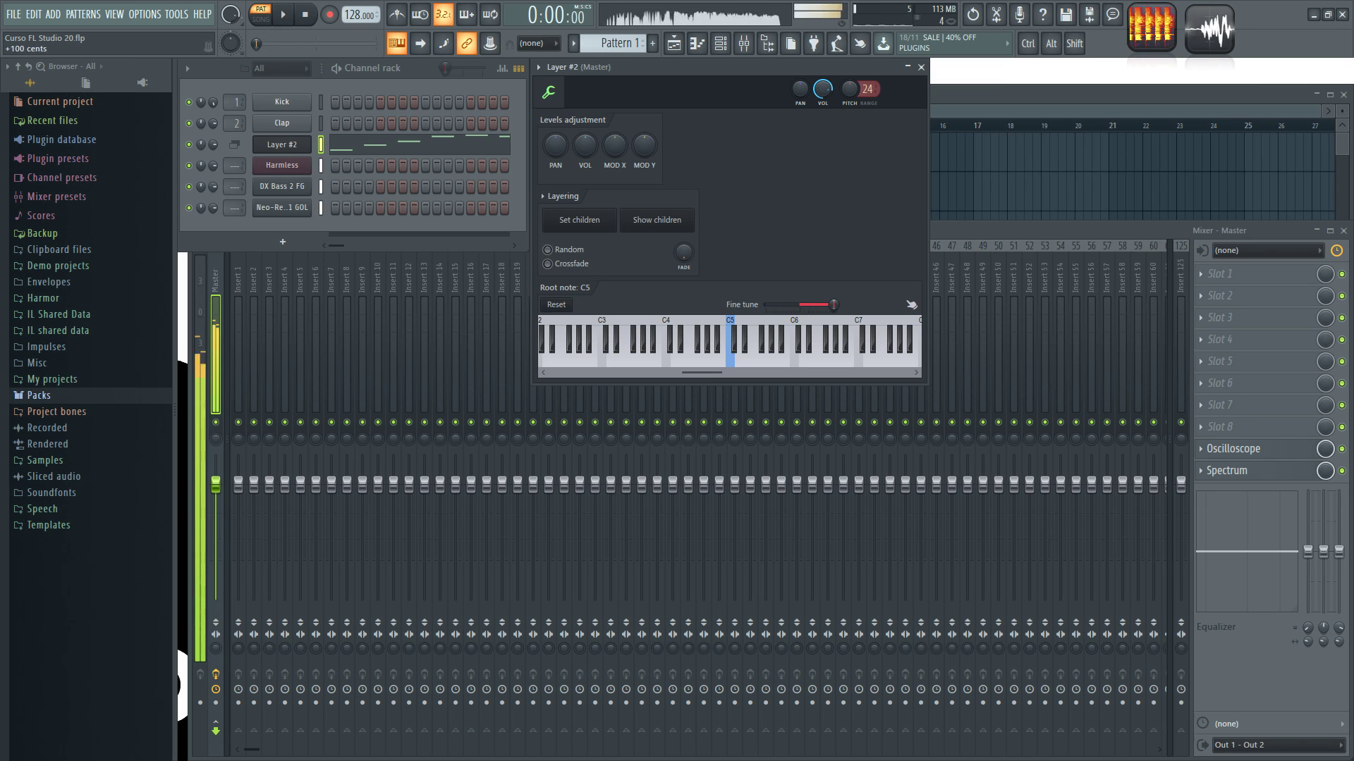
{"action": "left_click_drag", "start_coordinate": [803, 305], "coordinate": [835, 305]}
{"action": "left_click", "coordinate": [817, 304], "text": "alt"}
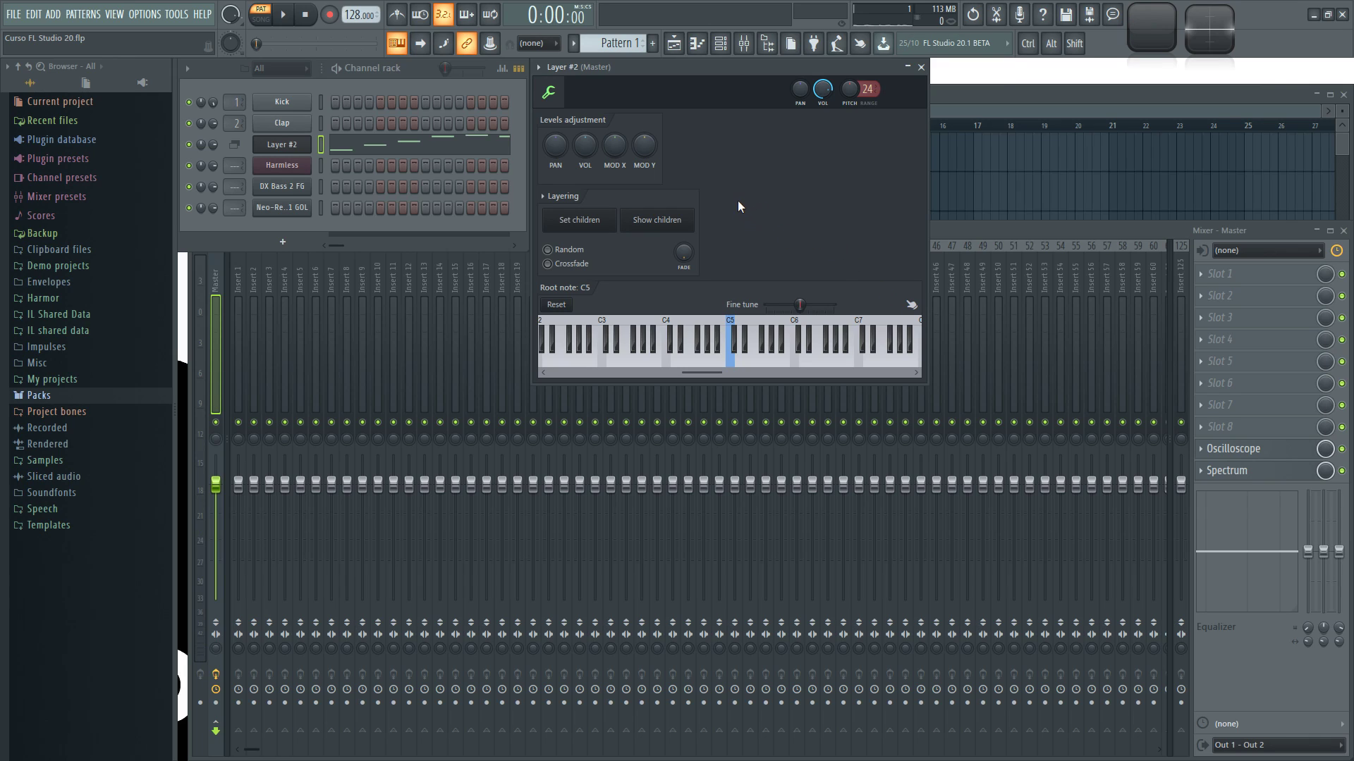
Step: Split the children of Layer #2 across separate keys of the keyboard
{"action": "left_click", "coordinate": [543, 197]}
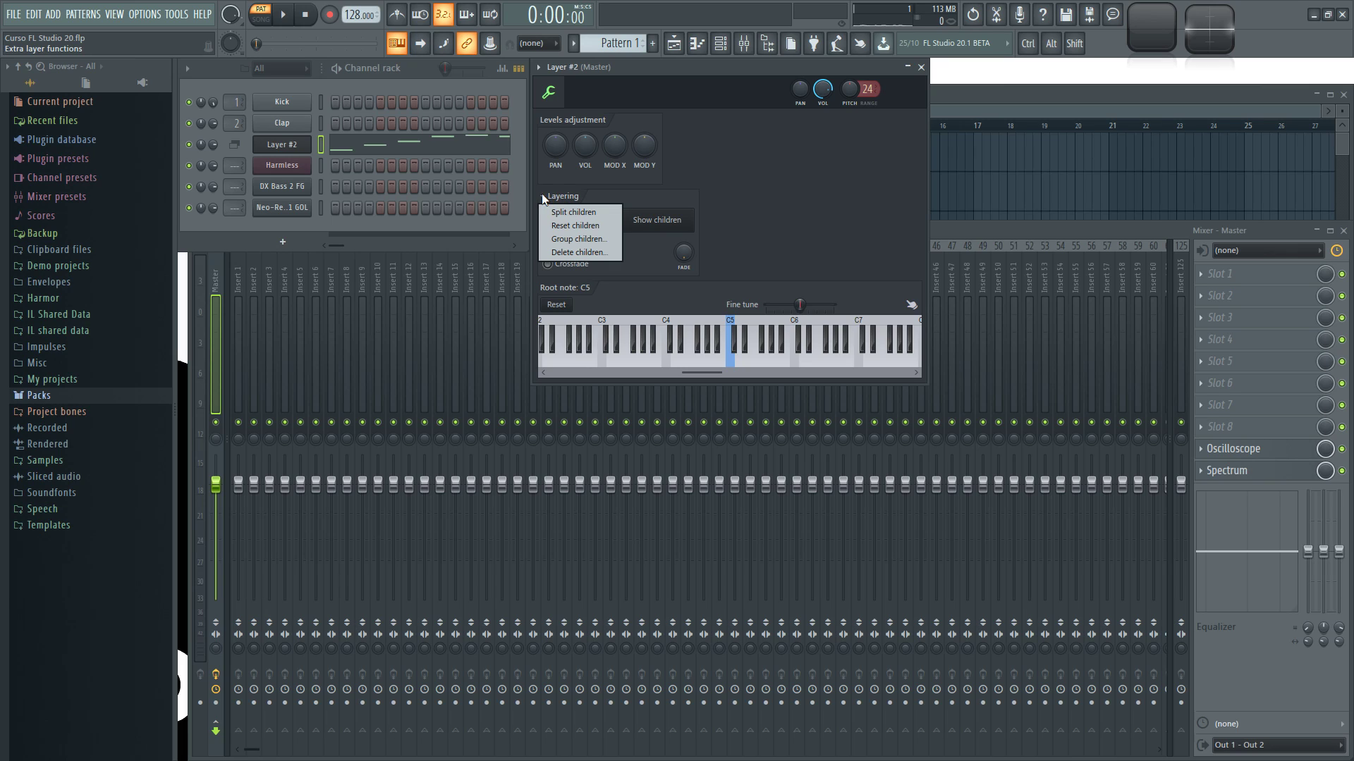
{"action": "left_click", "coordinate": [592, 212]}
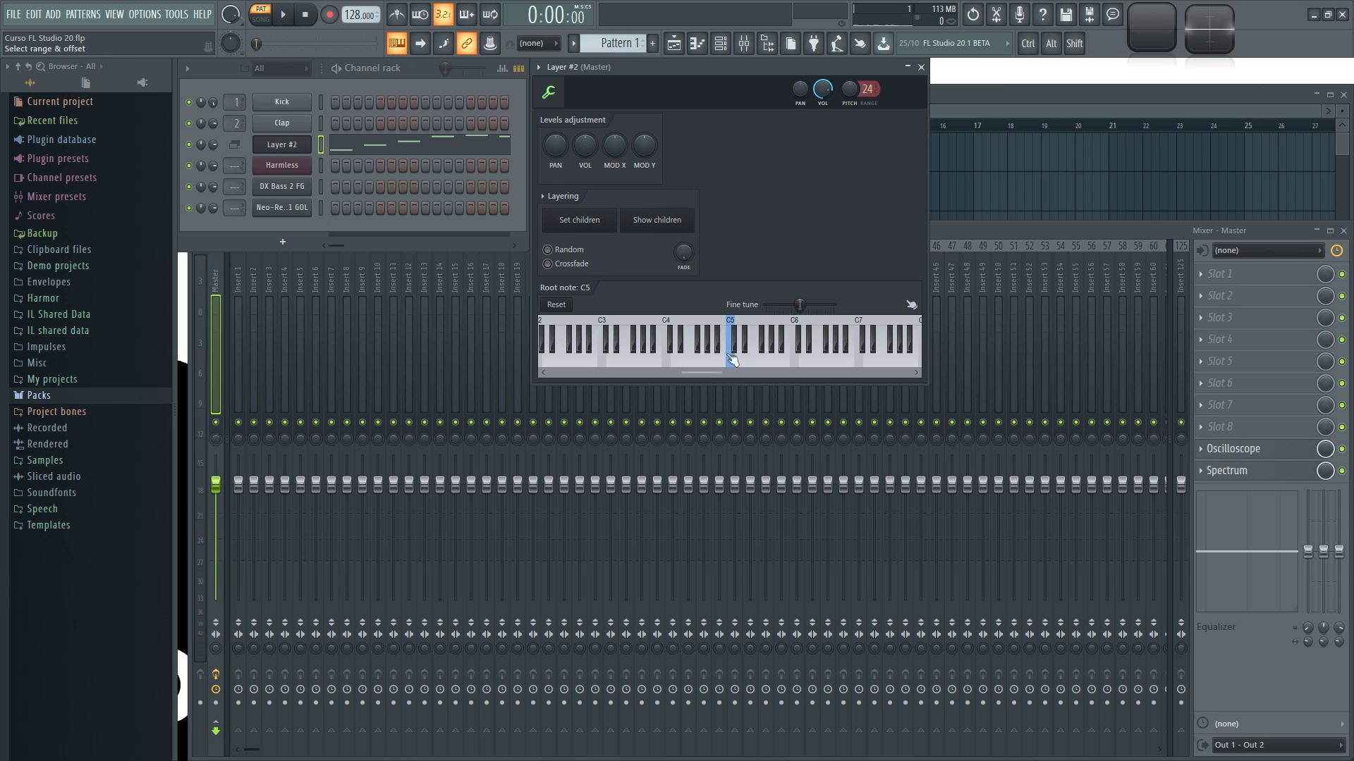
{"action": "left_click", "coordinate": [589, 360]}
{"action": "left_click_drag", "start_coordinate": [591, 363], "coordinate": [686, 365]}
{"action": "left_click_drag", "start_coordinate": [793, 368], "coordinate": [830, 361]}
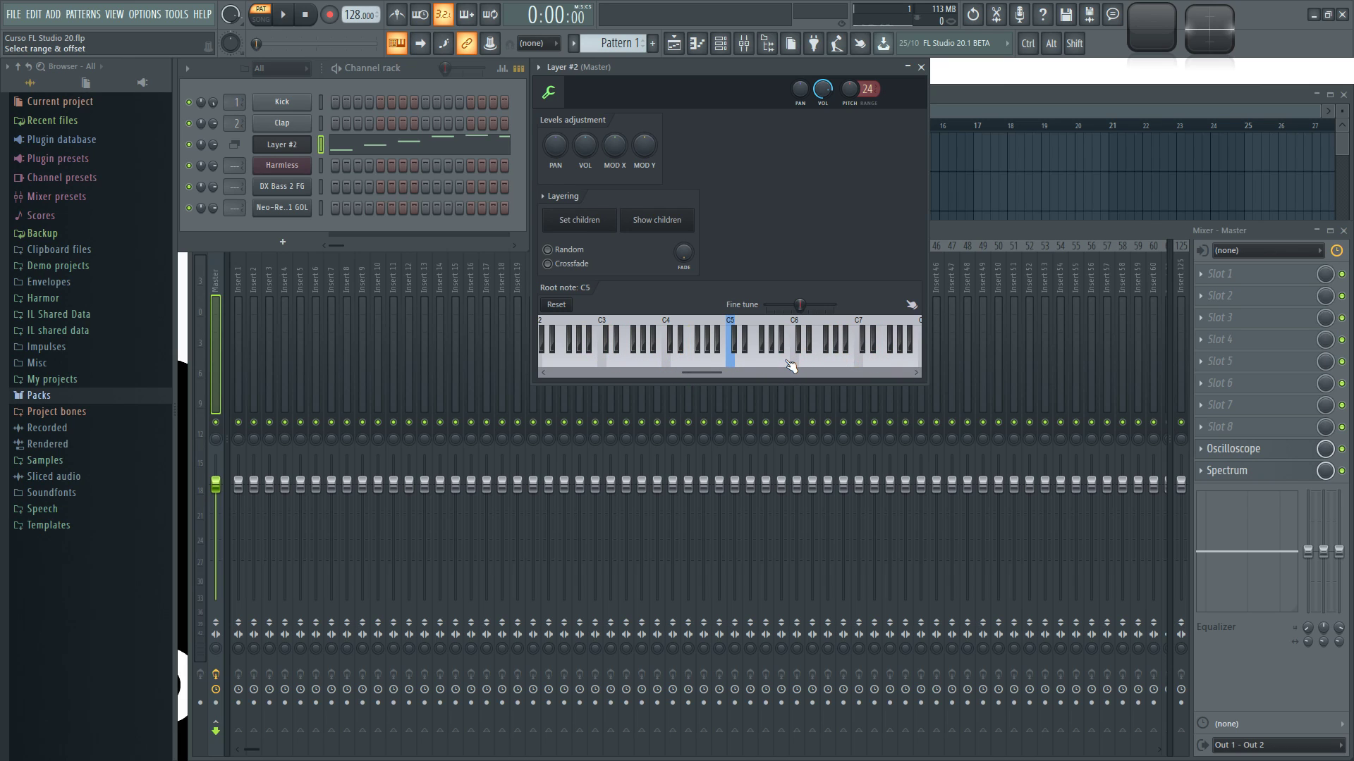
Step: Play individual keys from C5 upward to hear which child instrument each one triggers
{"action": "left_click", "coordinate": [733, 367]}
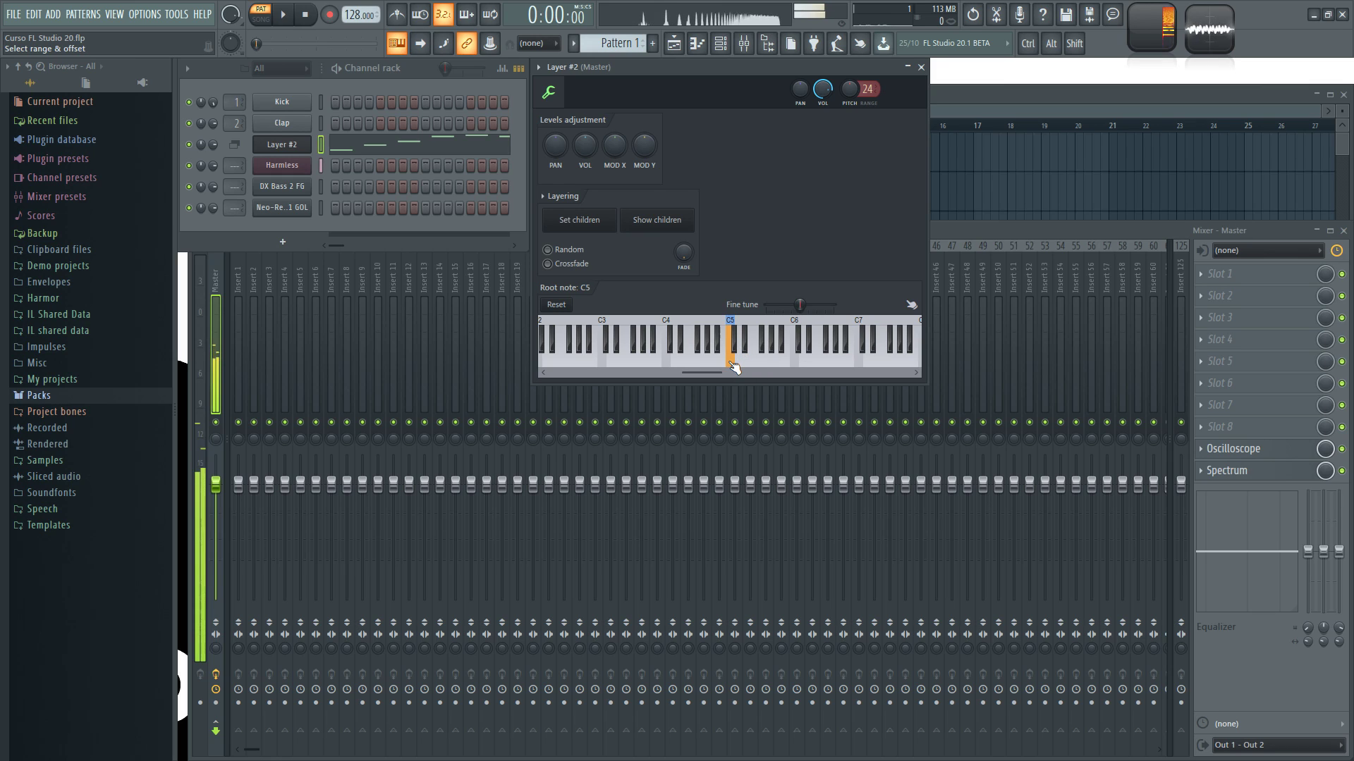
{"action": "left_click", "coordinate": [737, 365]}
{"action": "left_click", "coordinate": [741, 360]}
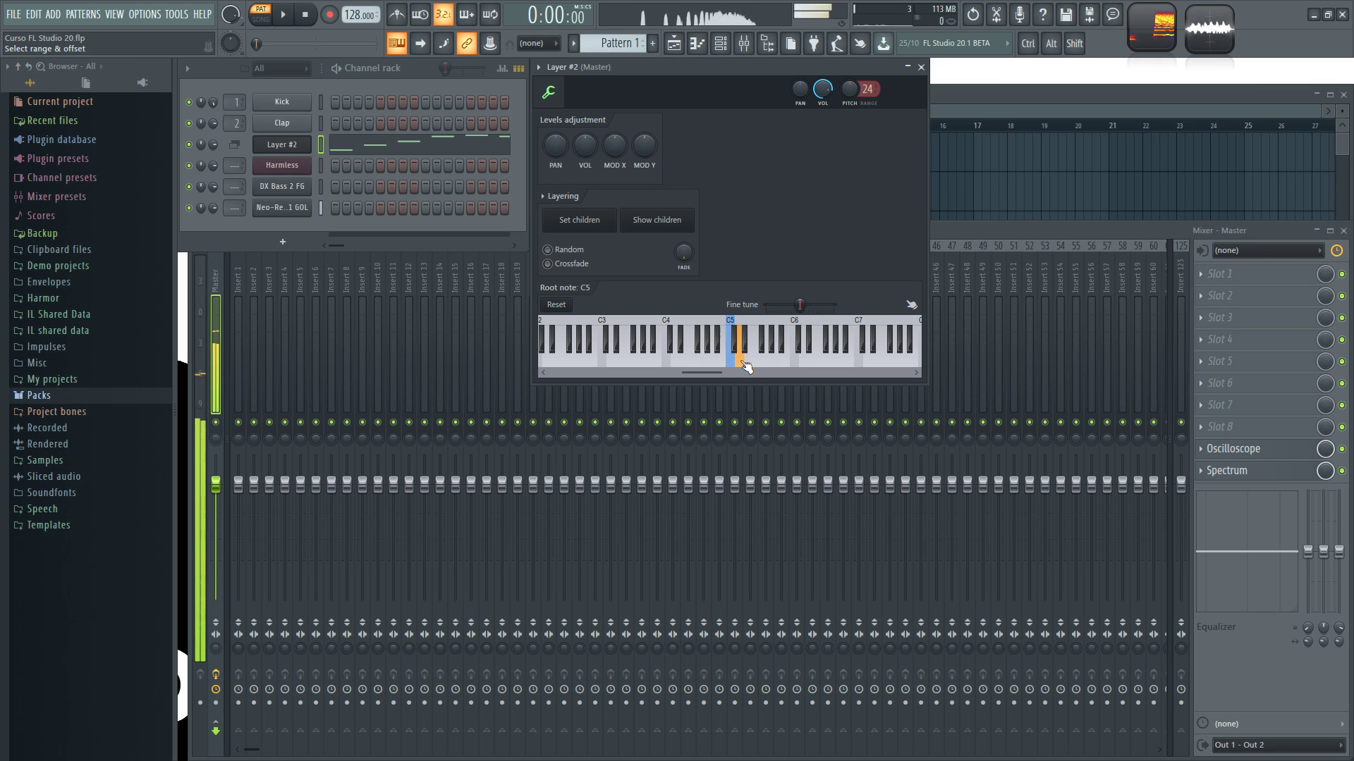
{"action": "left_click", "coordinate": [739, 350]}
{"action": "left_click", "coordinate": [739, 350]}
{"action": "left_click", "coordinate": [742, 359]}
{"action": "left_click", "coordinate": [740, 361]}
{"action": "left_click", "coordinate": [773, 363]}
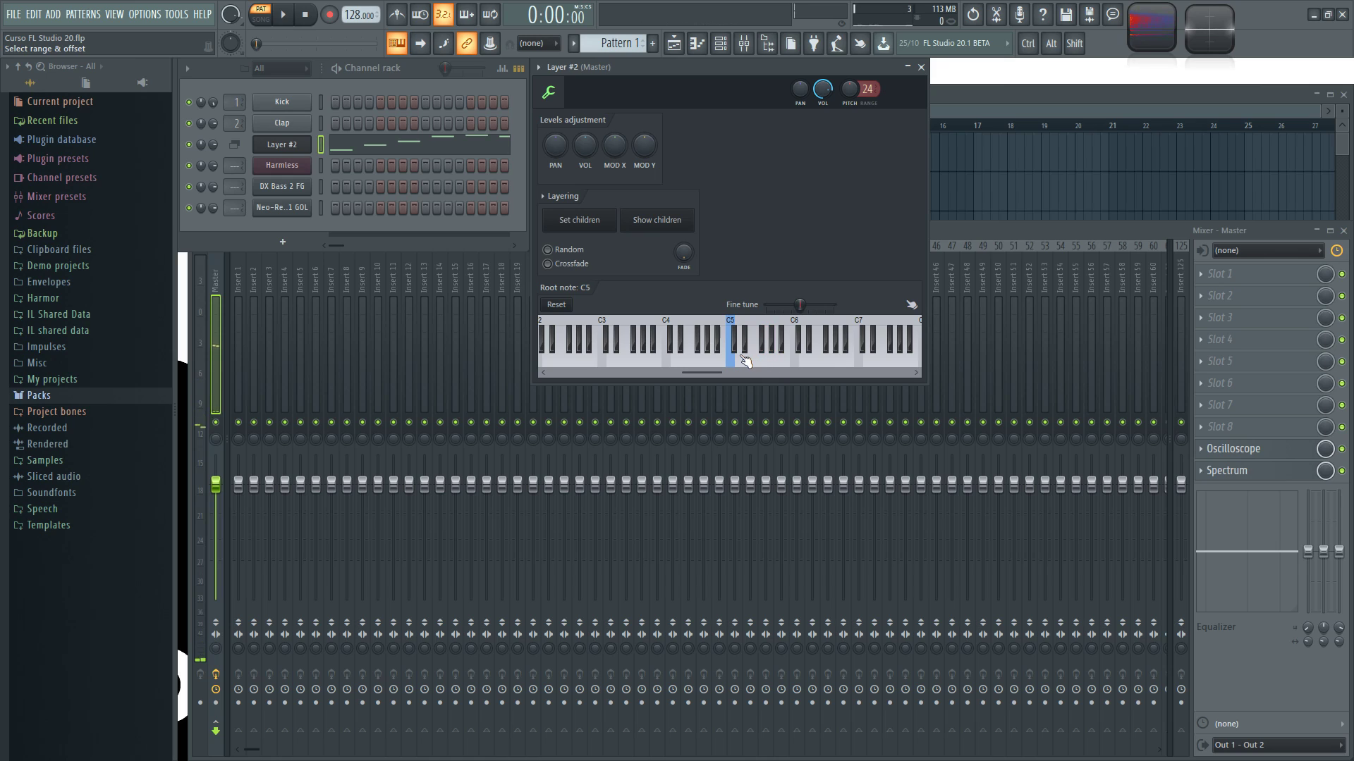
{"action": "left_click", "coordinate": [740, 366]}
{"action": "left_click", "coordinate": [734, 367]}
Step: Reset the children of Layer #2 and play a few keys to hear them together
{"action": "left_click", "coordinate": [550, 200]}
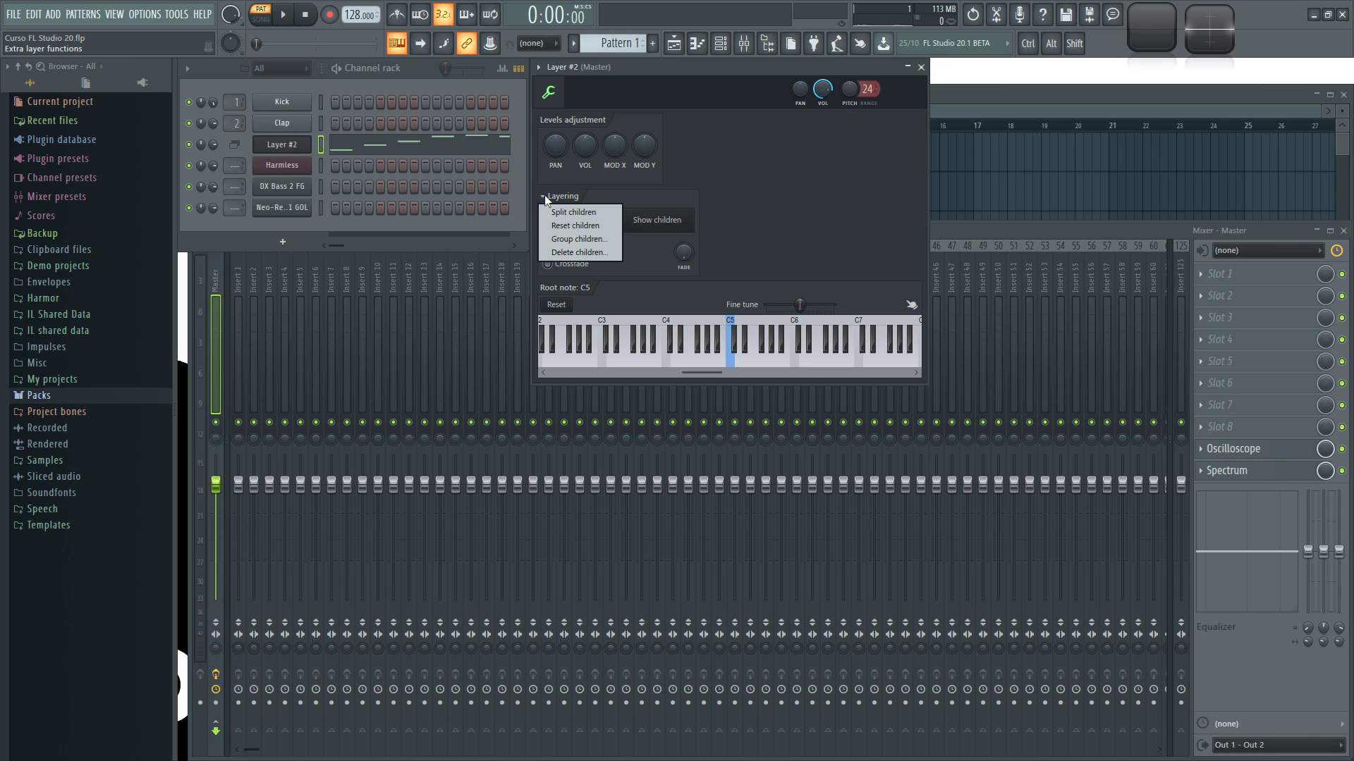
{"action": "left_click", "coordinate": [585, 226]}
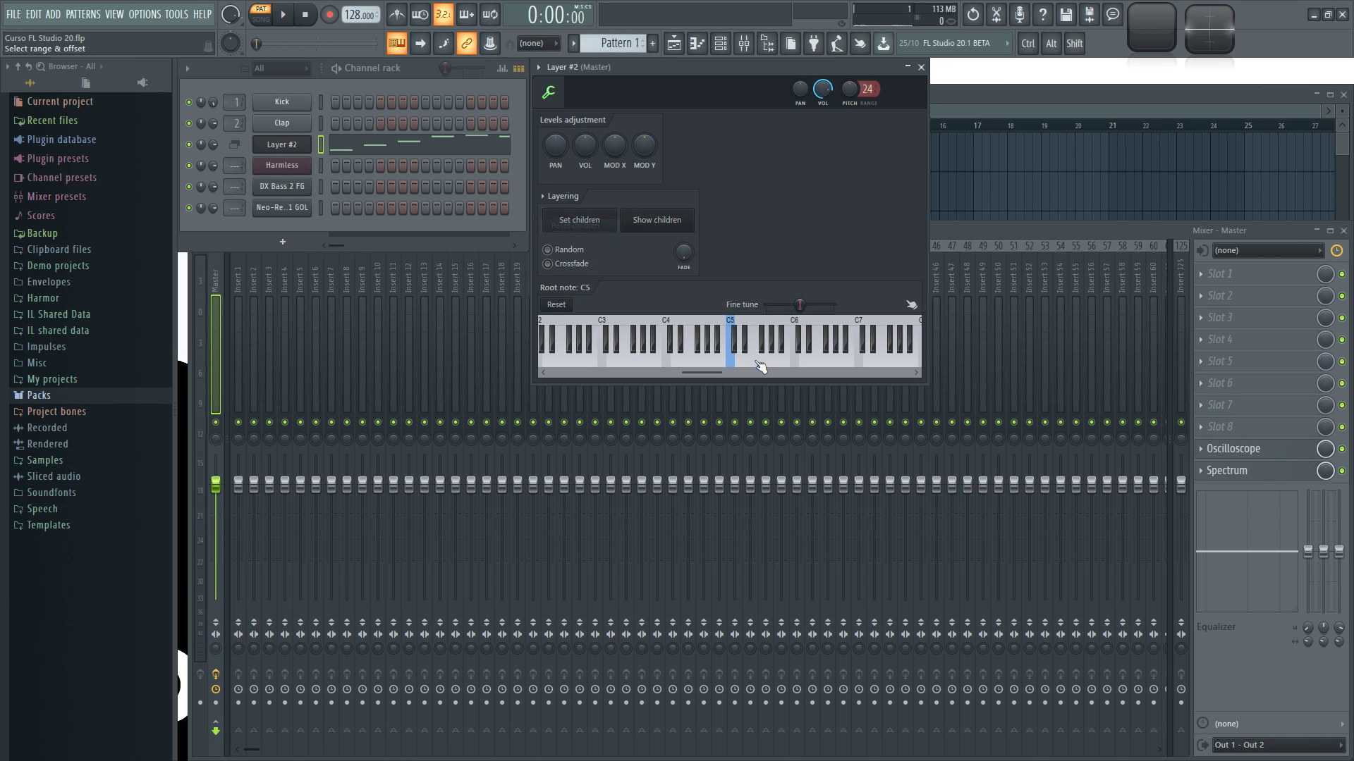
{"action": "left_click", "coordinate": [705, 353]}
{"action": "left_click", "coordinate": [753, 352]}
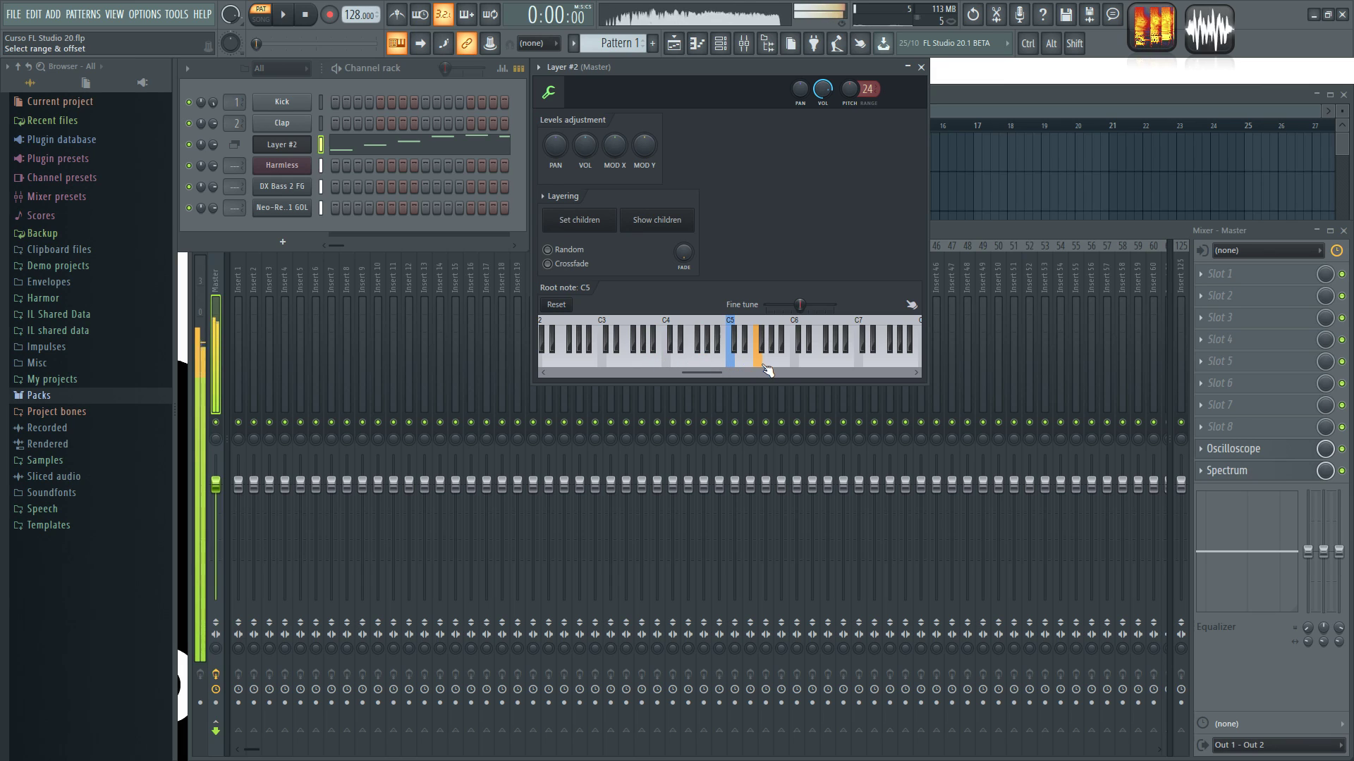
Step: Group the children of Layer #2 under the name Lead and display all channels again
{"action": "left_click", "coordinate": [550, 201]}
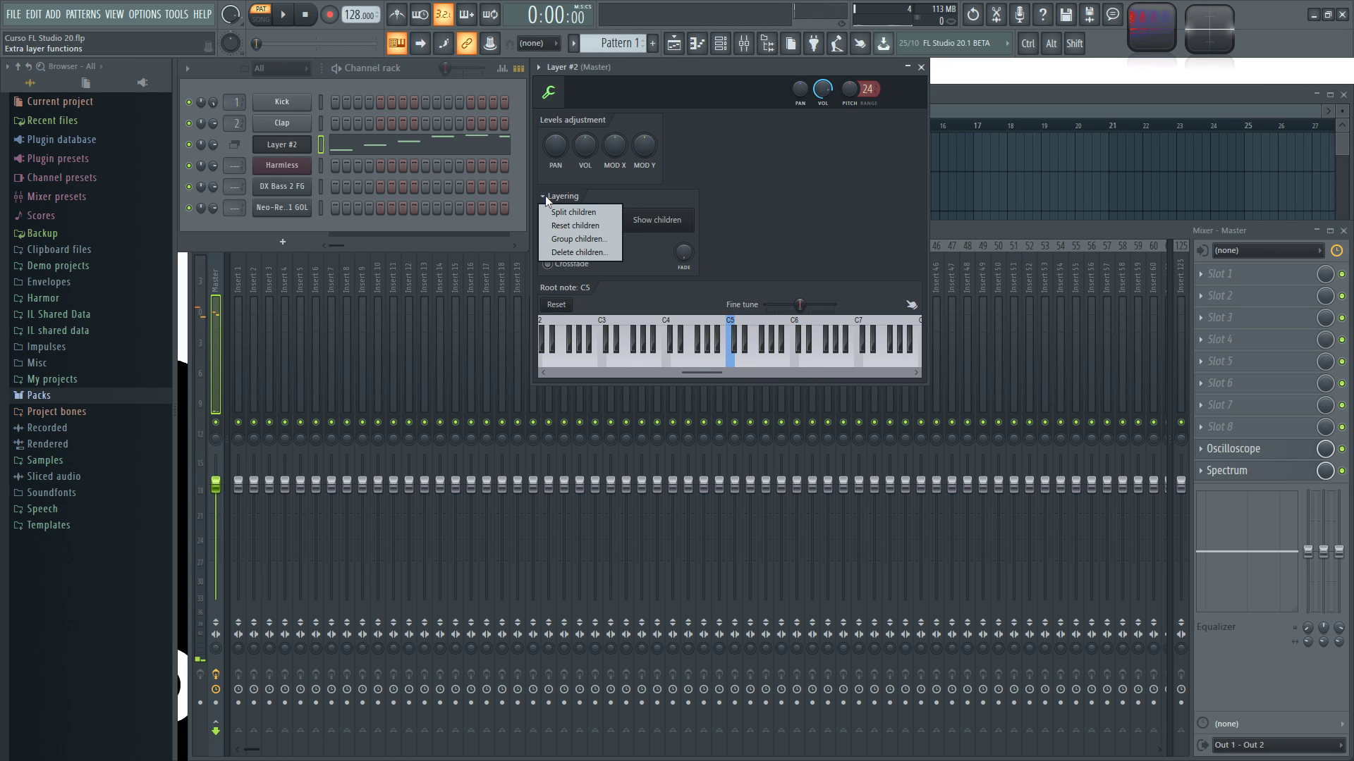
{"action": "left_click", "coordinate": [605, 240]}
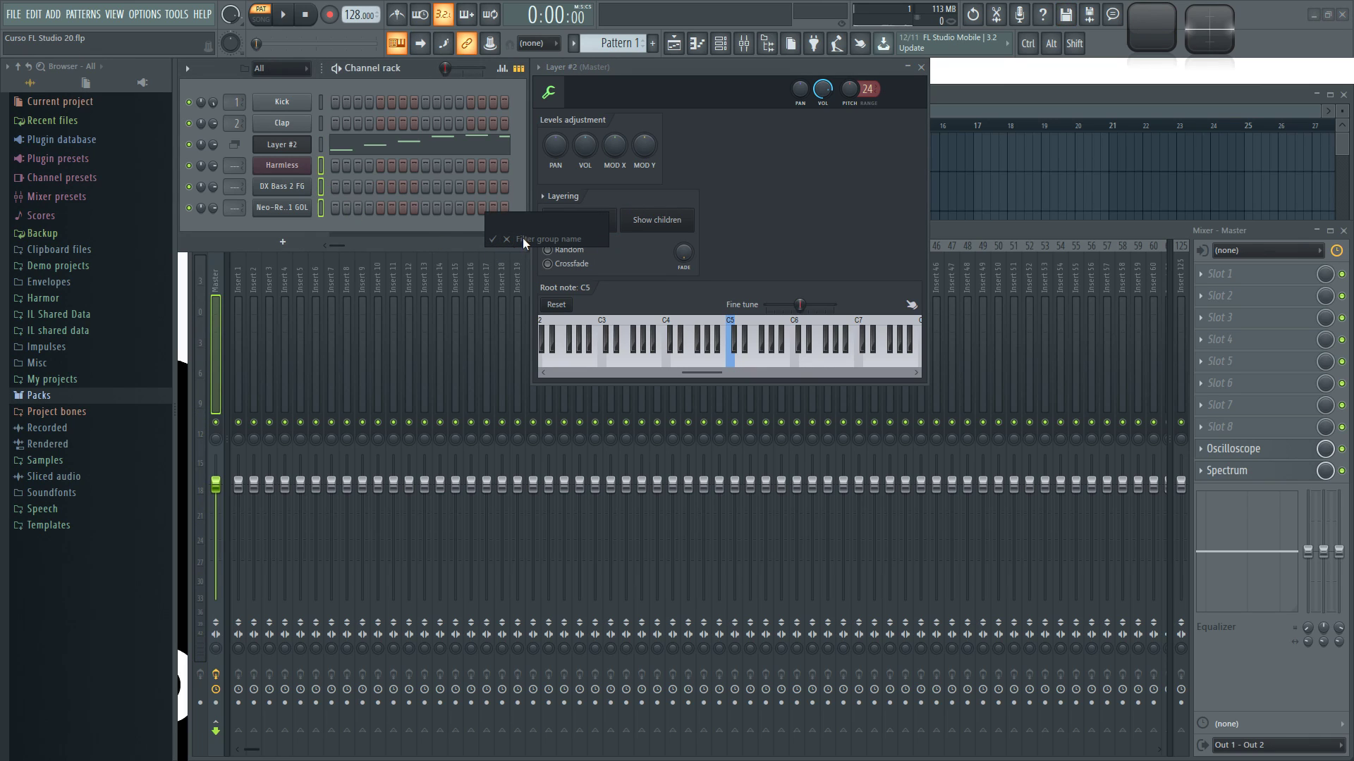
{"action": "key", "text": "shift"}
{"action": "type", "text": "Lead"}
{"action": "key", "text": "Return"}
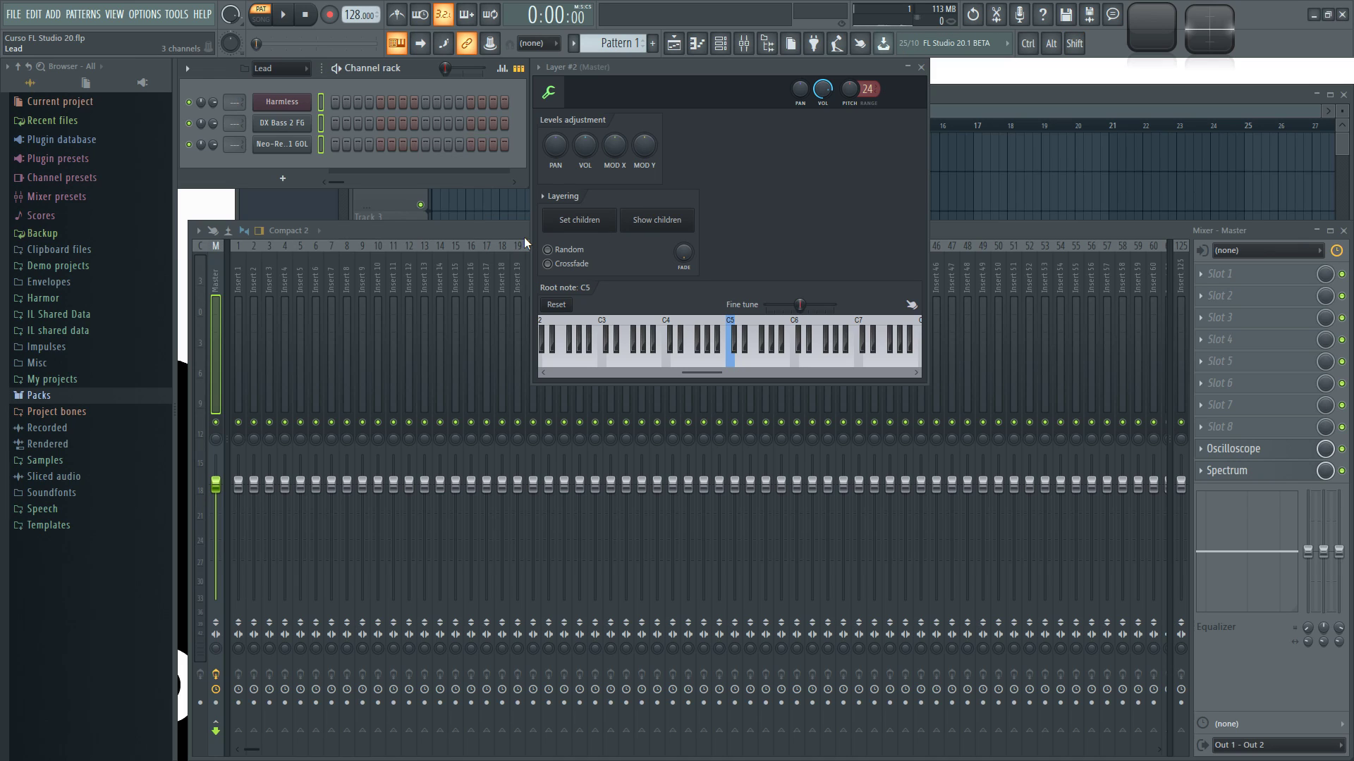
{"action": "left_click", "coordinate": [290, 69]}
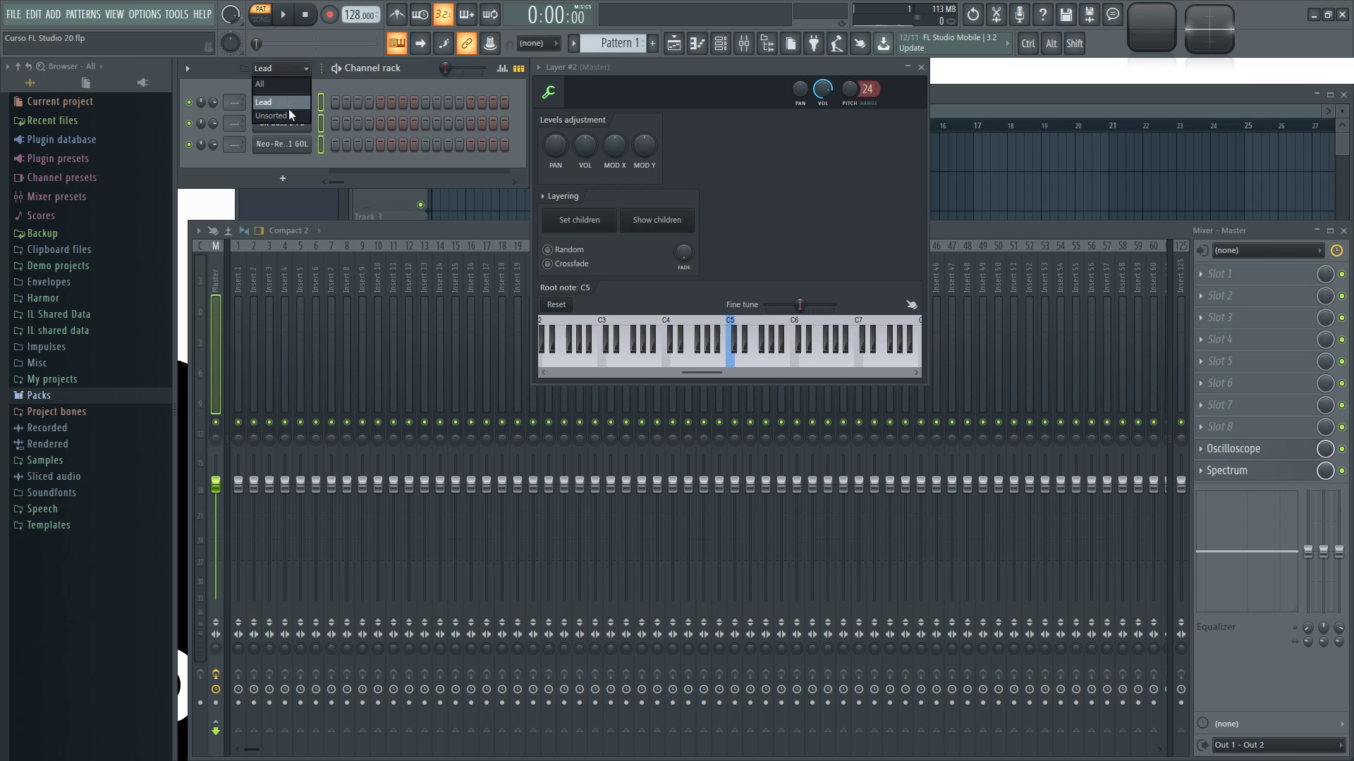
{"action": "left_click", "coordinate": [265, 85]}
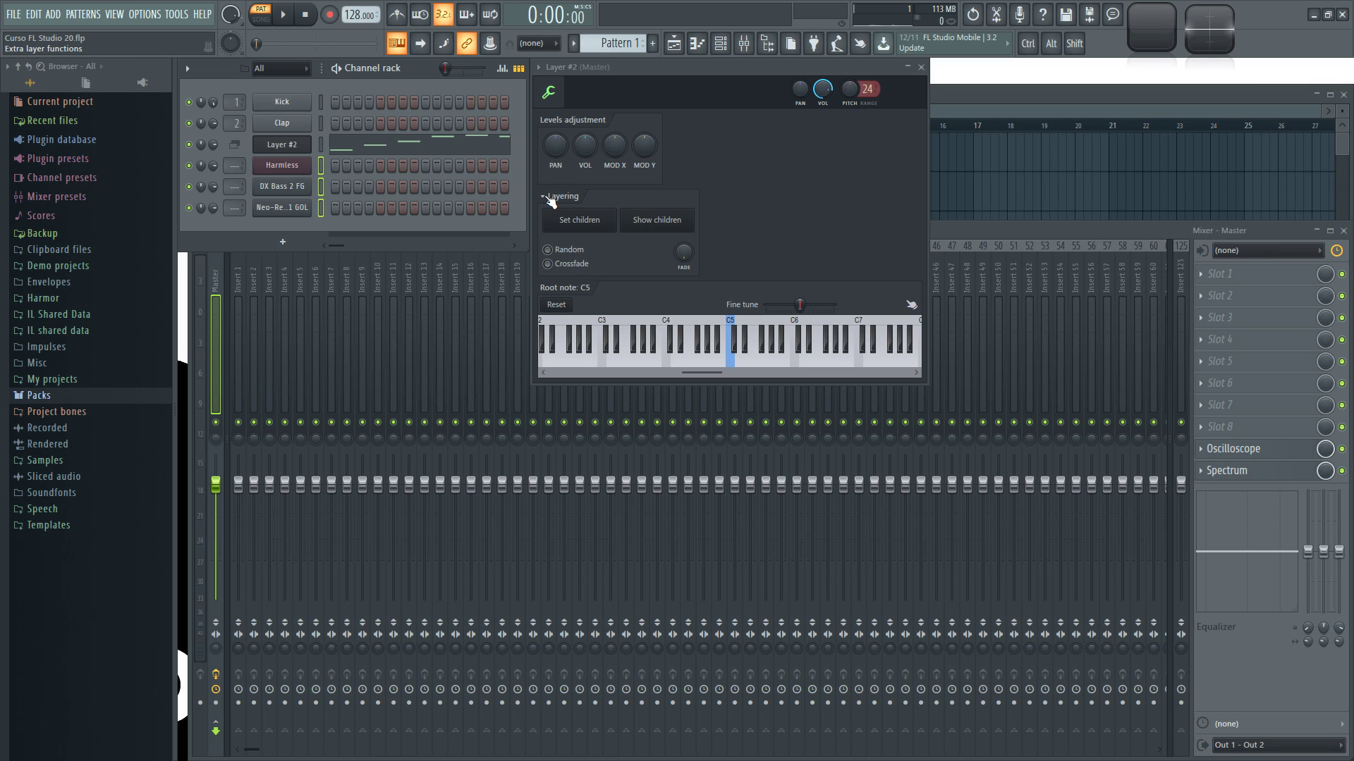
Step: Delete all child channels of Layer #2 and confirm the deletion
{"action": "left_click", "coordinate": [546, 198]}
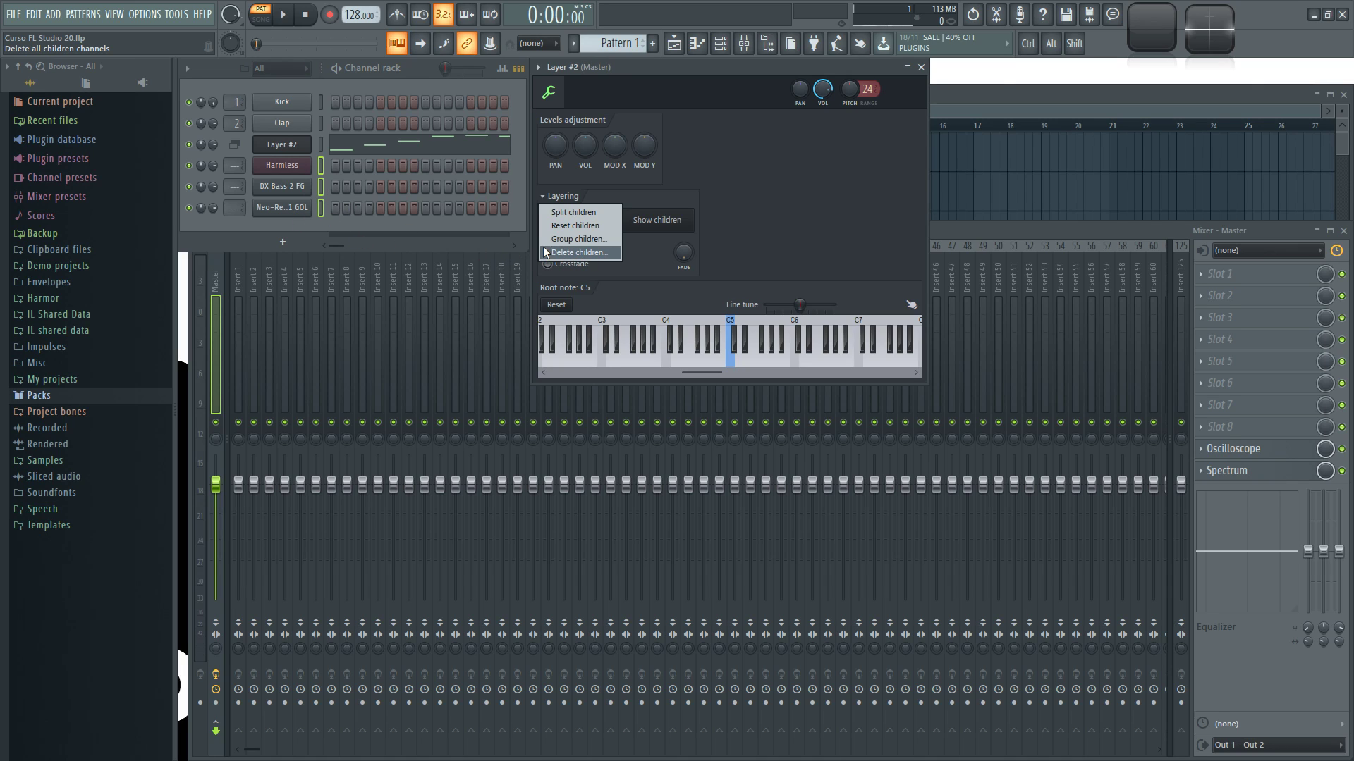
{"action": "left_click", "coordinate": [599, 252]}
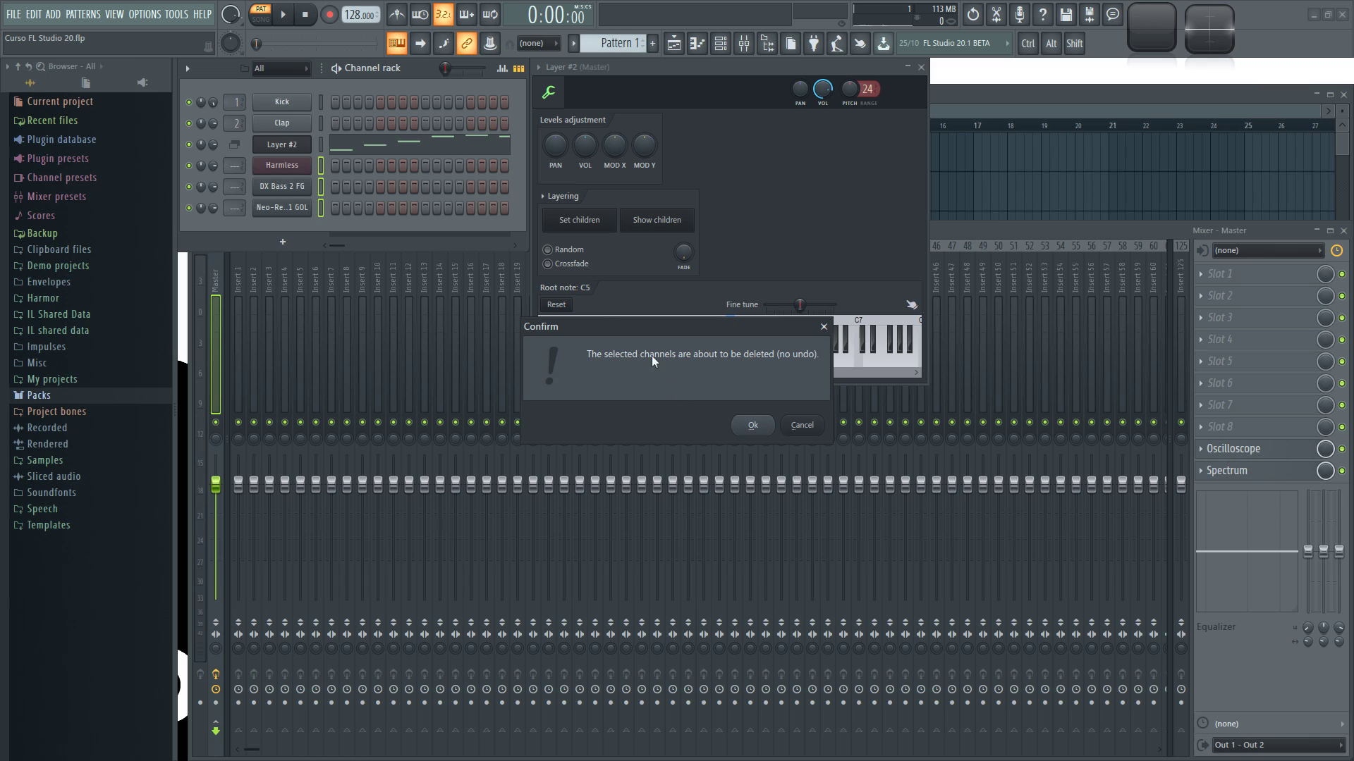
{"action": "left_click", "coordinate": [752, 425]}
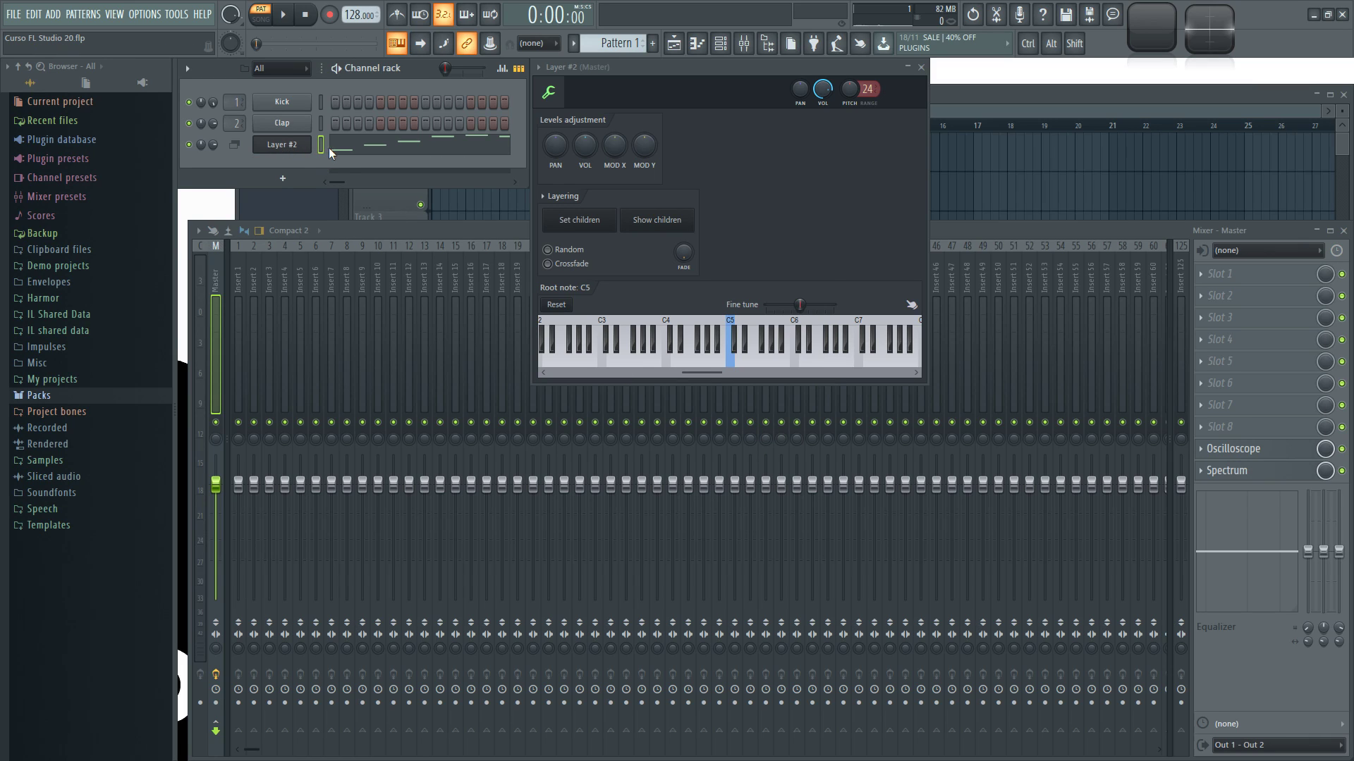
{"action": "left_click_drag", "start_coordinate": [671, 365], "coordinate": [884, 370]}
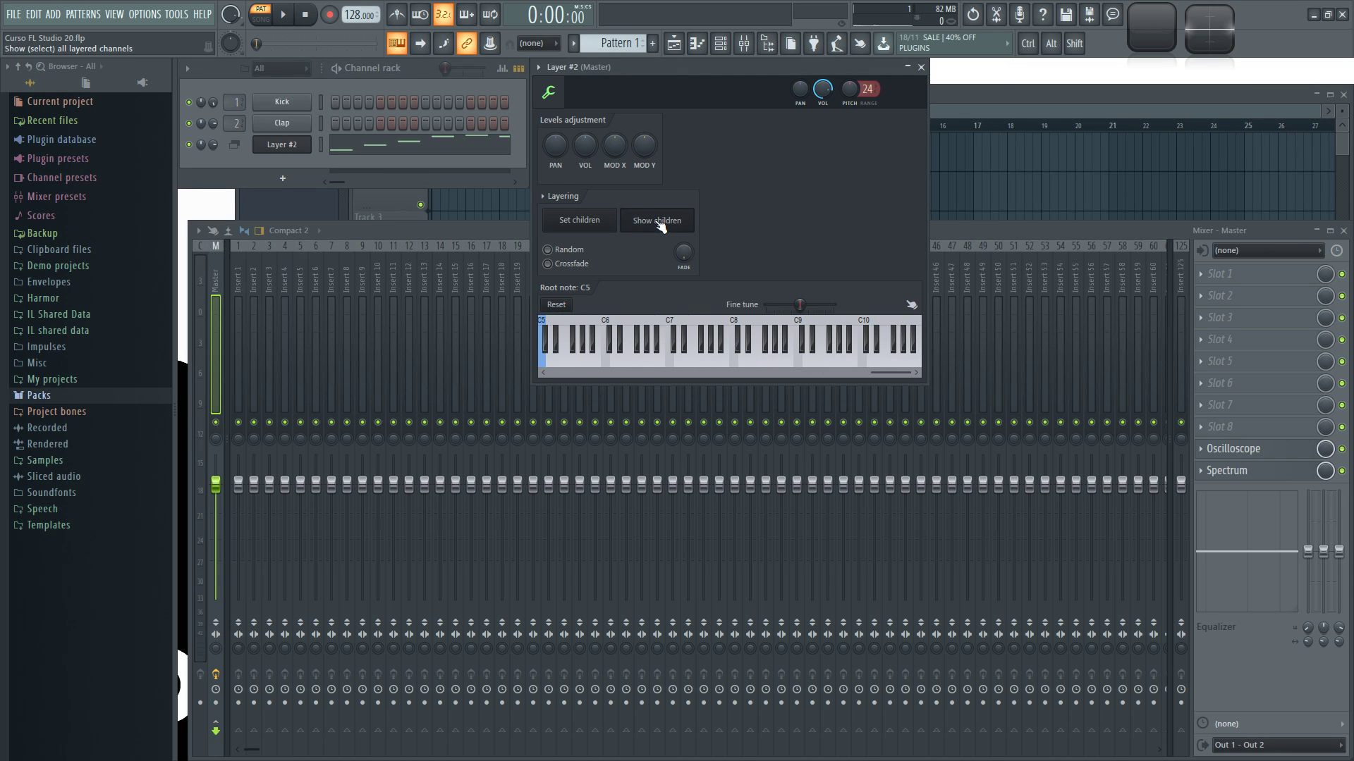
{"action": "left_click_drag", "start_coordinate": [886, 371], "coordinate": [657, 373]}
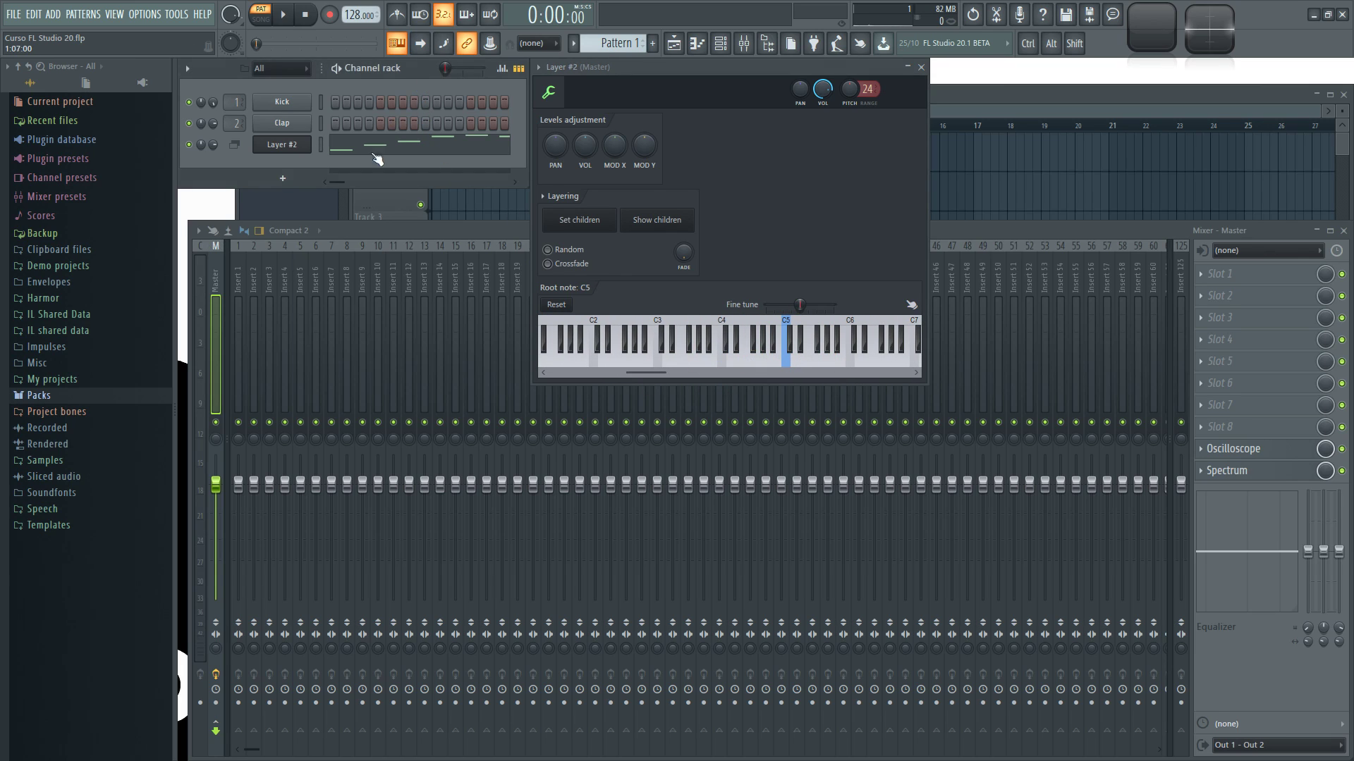
Step: Expand the Packs folder in the browser and move Layer #2 above the Kick and Clap channels
{"action": "left_click", "coordinate": [41, 396]}
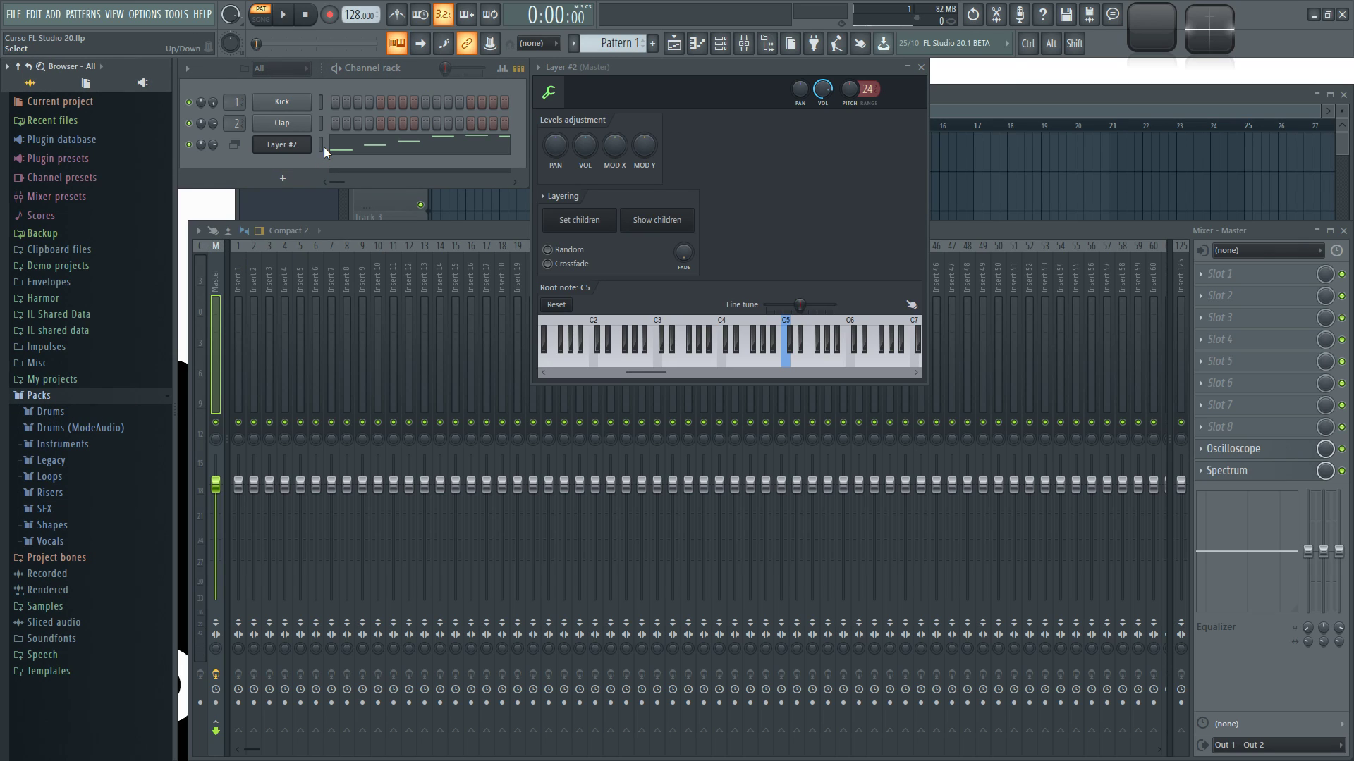
{"action": "key", "text": "alt+Up"}
{"action": "key", "text": "alt+Up"}
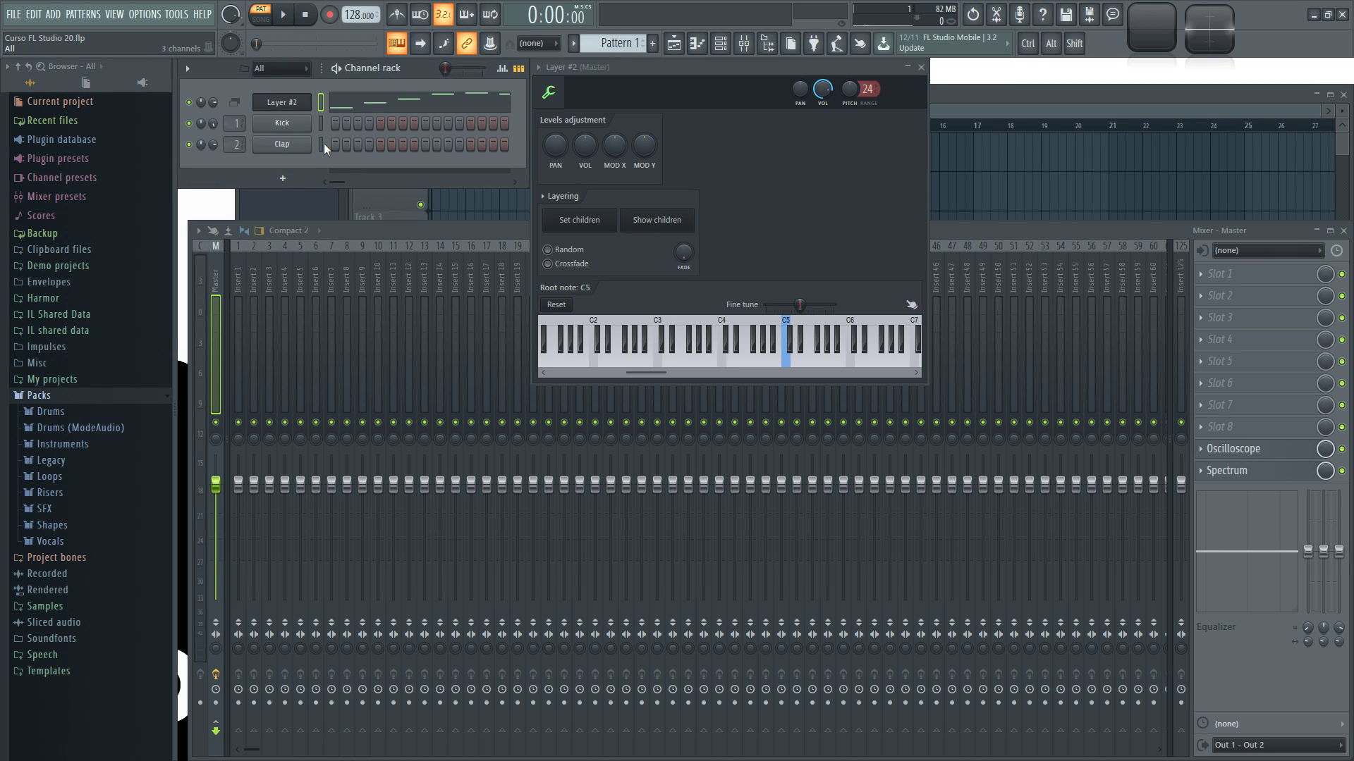
Step: Preview hat samples in the Drums pack's Hats folder and add 808 CH as a new channel below Clap
{"action": "left_click", "coordinate": [51, 411]}
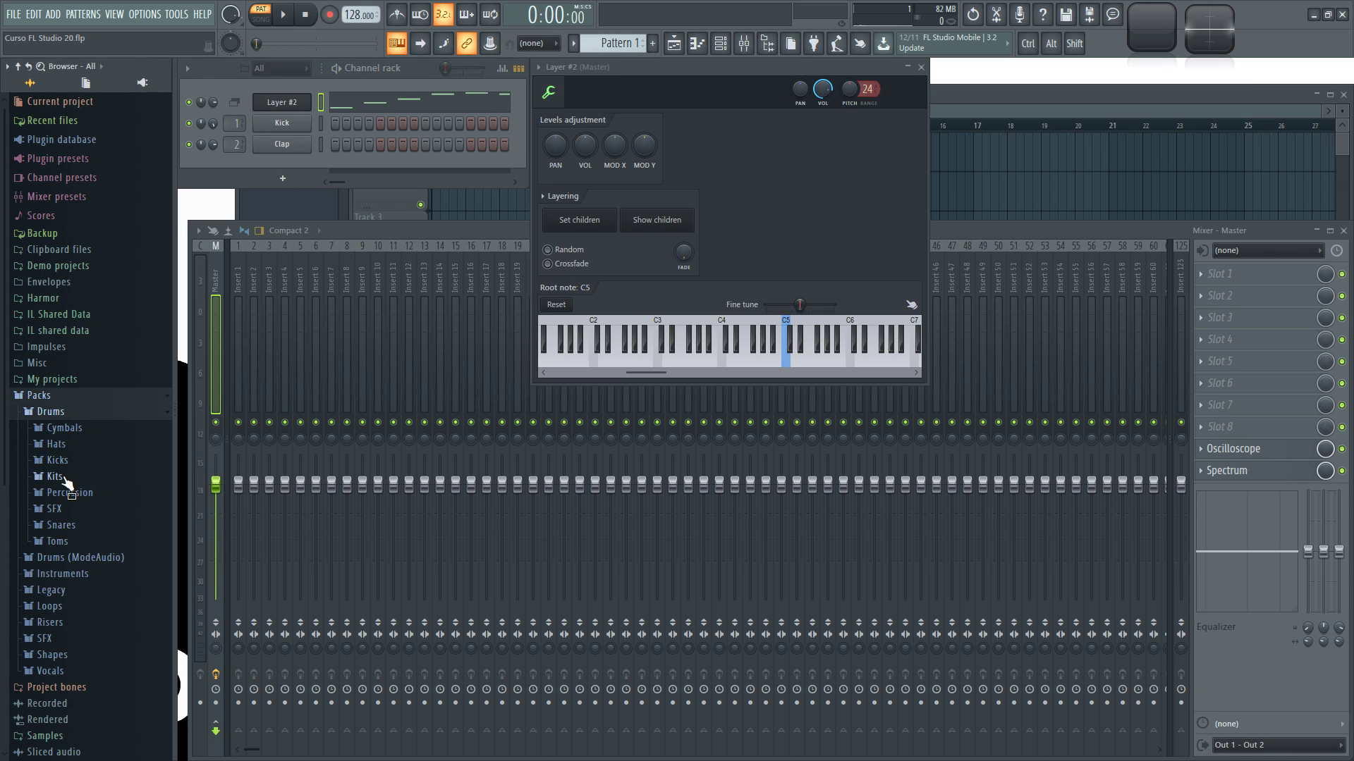
{"action": "left_click", "coordinate": [89, 444]}
{"action": "left_click", "coordinate": [74, 417]}
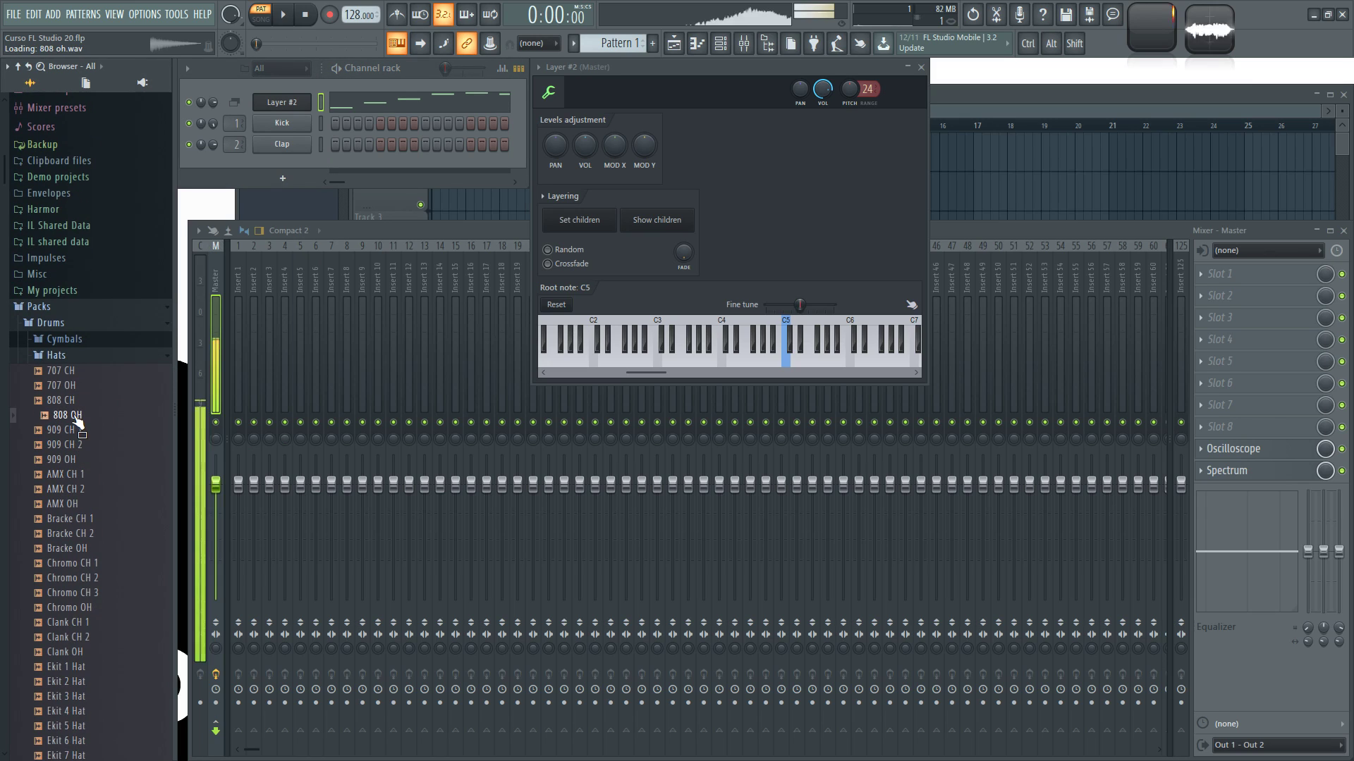
{"action": "left_click", "coordinate": [73, 402]}
{"action": "left_click", "coordinate": [66, 403]}
{"action": "left_click_drag", "start_coordinate": [66, 403], "coordinate": [296, 173]}
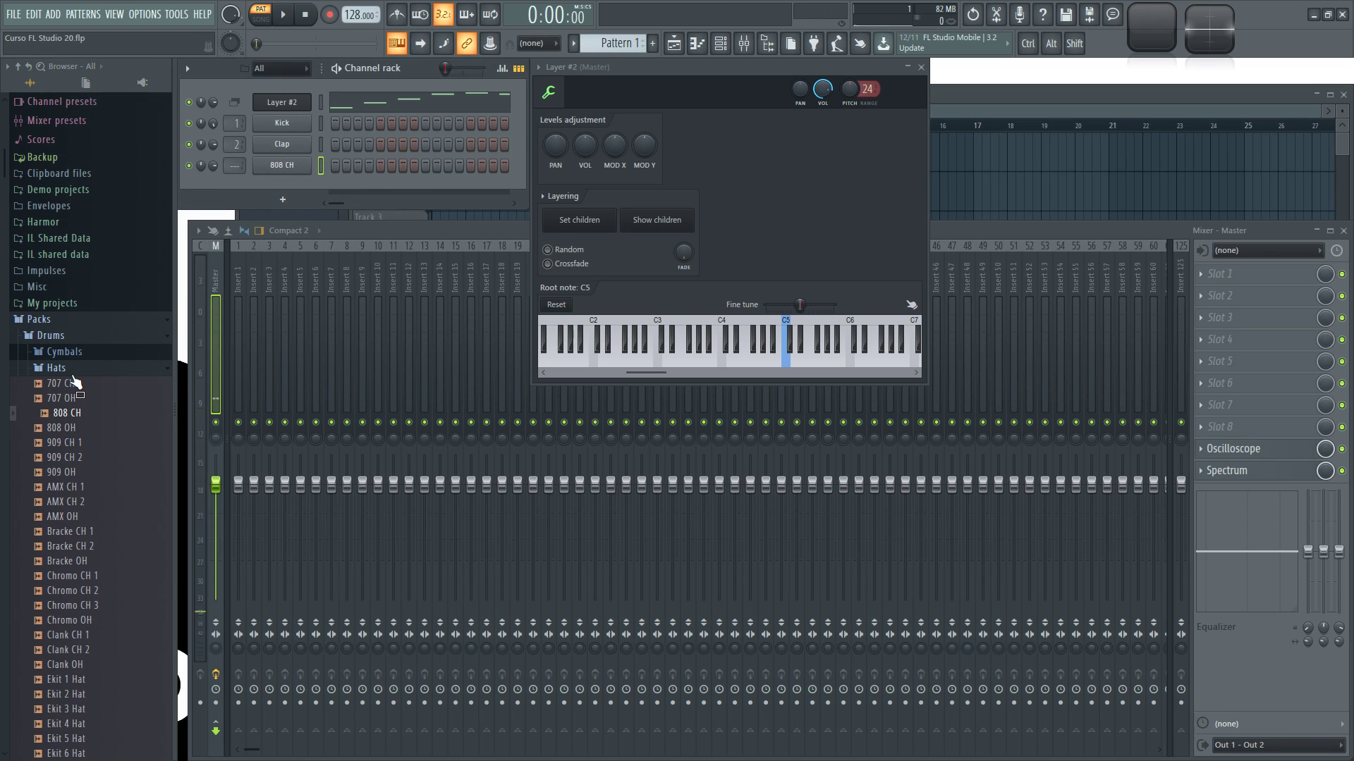
Step: Cut the notes from Layer #2 and audition the Kick, Clap and 808 CH channels one by one
{"action": "left_click", "coordinate": [321, 102]}
{"action": "key", "text": "ctrl+x"}
{"action": "left_click", "coordinate": [322, 123]}
{"action": "key", "text": "q"}
{"action": "left_click", "coordinate": [320, 145]}
{"action": "key", "text": "q"}
{"action": "left_click", "coordinate": [320, 166]}
{"action": "key", "text": "q"}
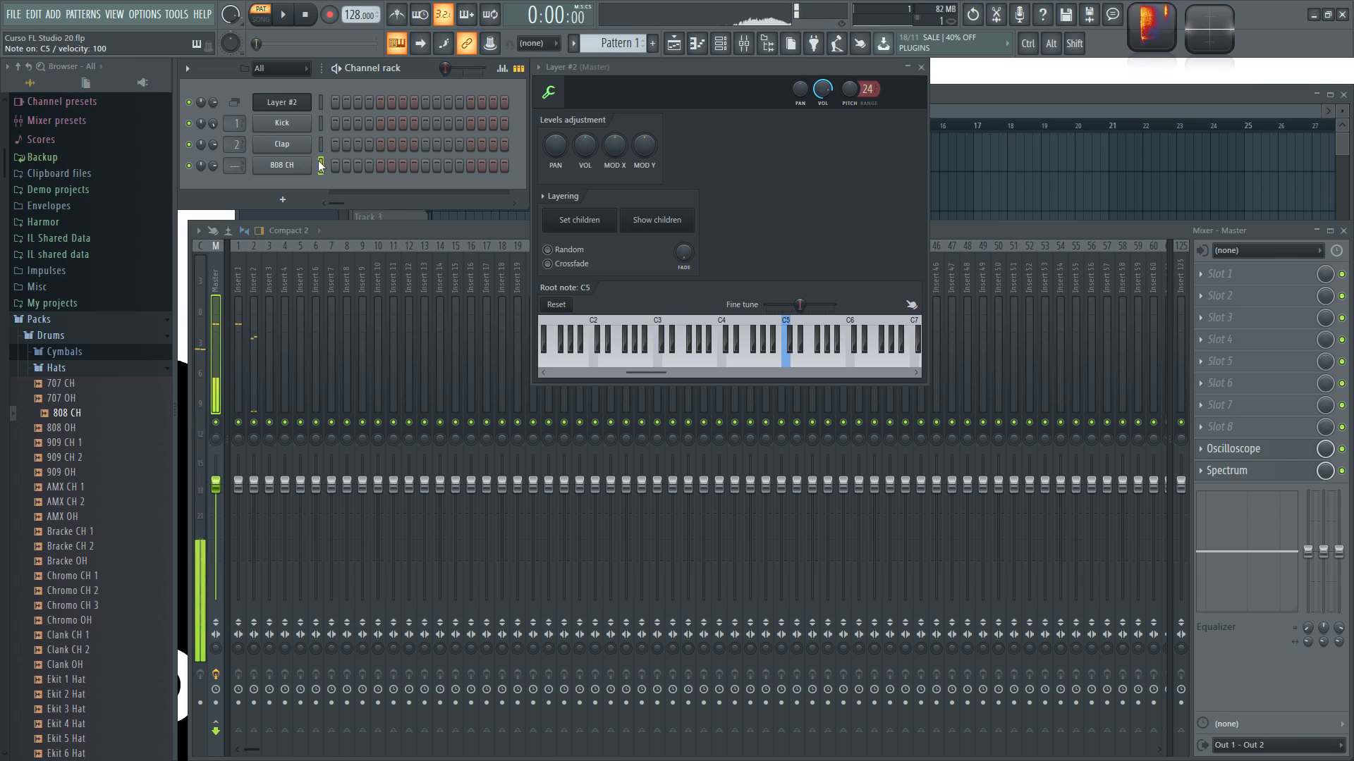
Step: Set the Kick, Clap and 808 CH channels as the children of Layer #2
{"action": "left_click", "coordinate": [321, 102]}
{"action": "right_click", "coordinate": [319, 167]}
{"action": "left_click", "coordinate": [578, 222]}
{"action": "key", "text": "q"}
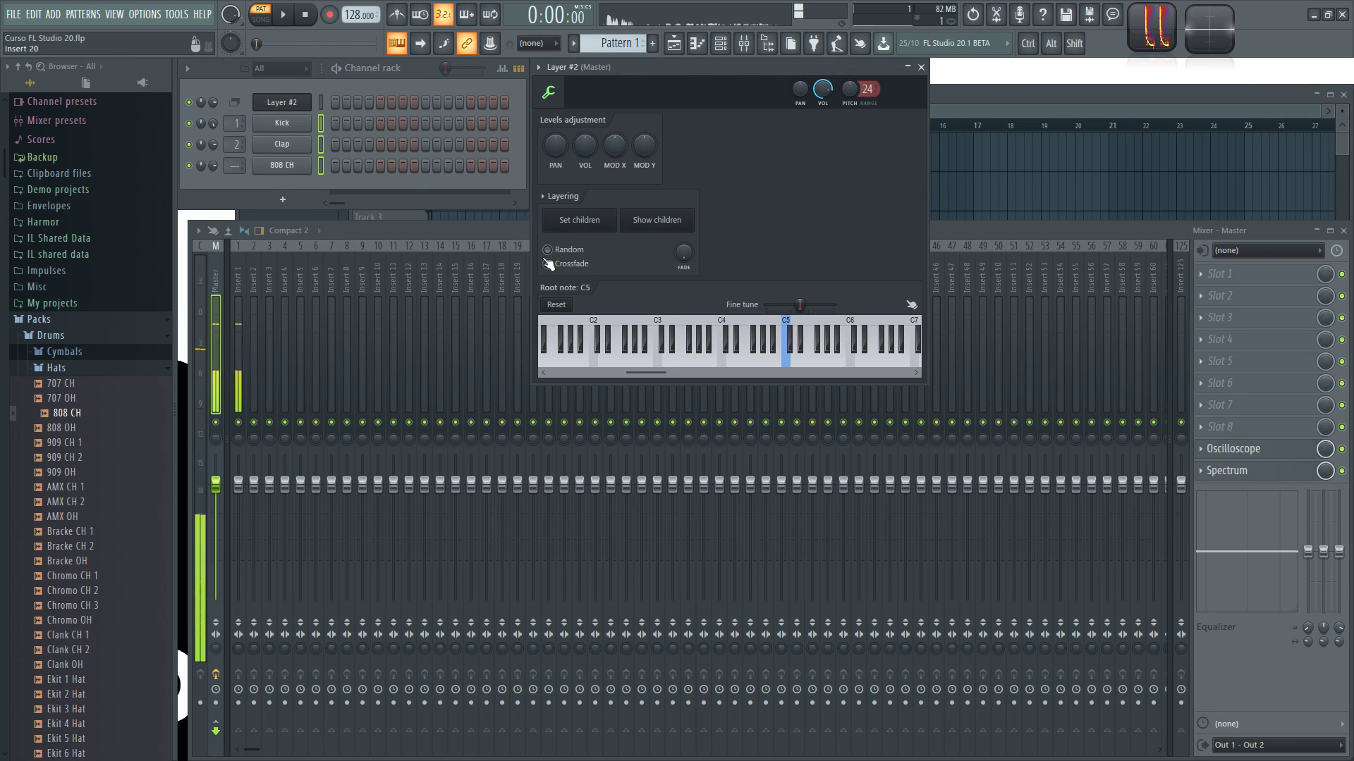
Step: Select only Layer #2 and play keys along the keyboard to hear its drum children together
{"action": "left_click", "coordinate": [321, 103]}
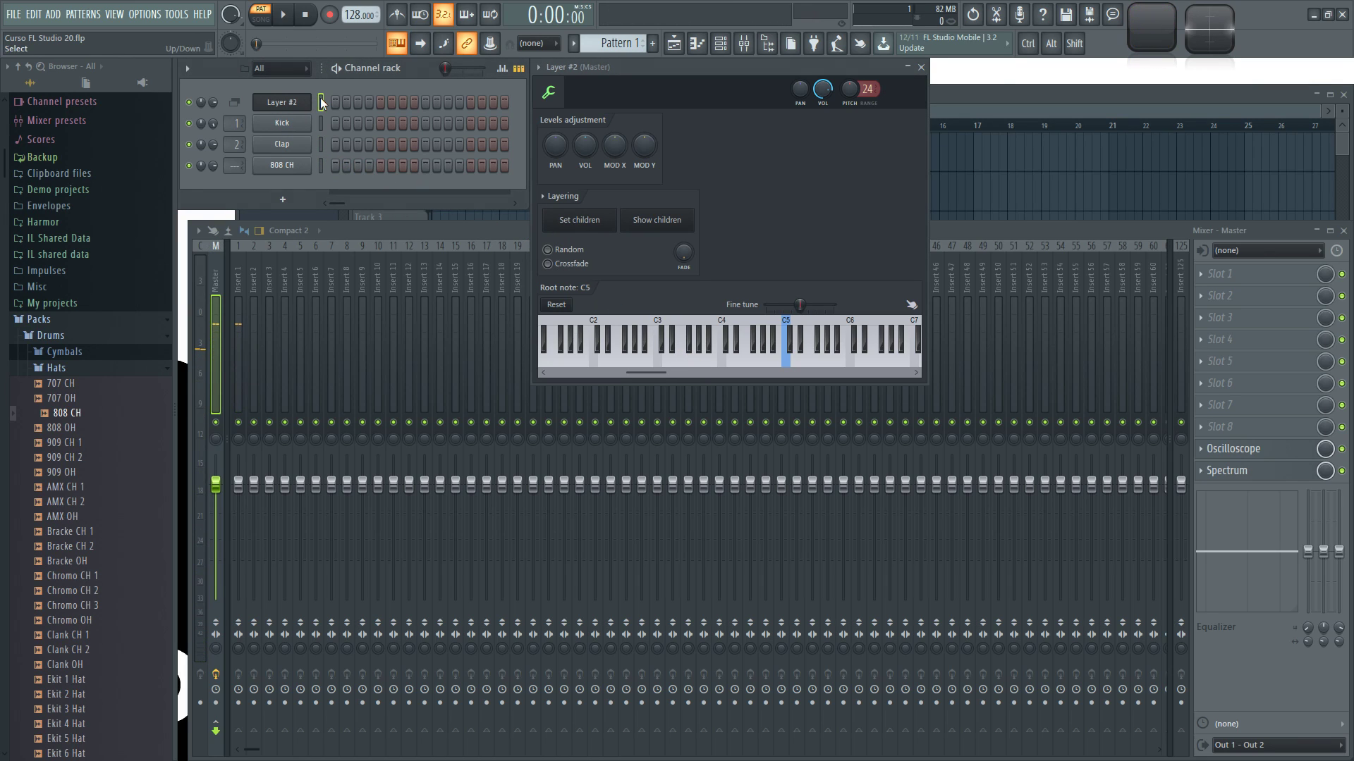
{"action": "left_click", "coordinate": [719, 365]}
{"action": "left_click", "coordinate": [747, 365]}
{"action": "left_click", "coordinate": [767, 365]}
{"action": "left_click", "coordinate": [796, 365]}
{"action": "left_click", "coordinate": [823, 365]}
{"action": "left_click", "coordinate": [858, 365]}
{"action": "left_click", "coordinate": [867, 365]}
{"action": "left_click", "coordinate": [832, 361]}
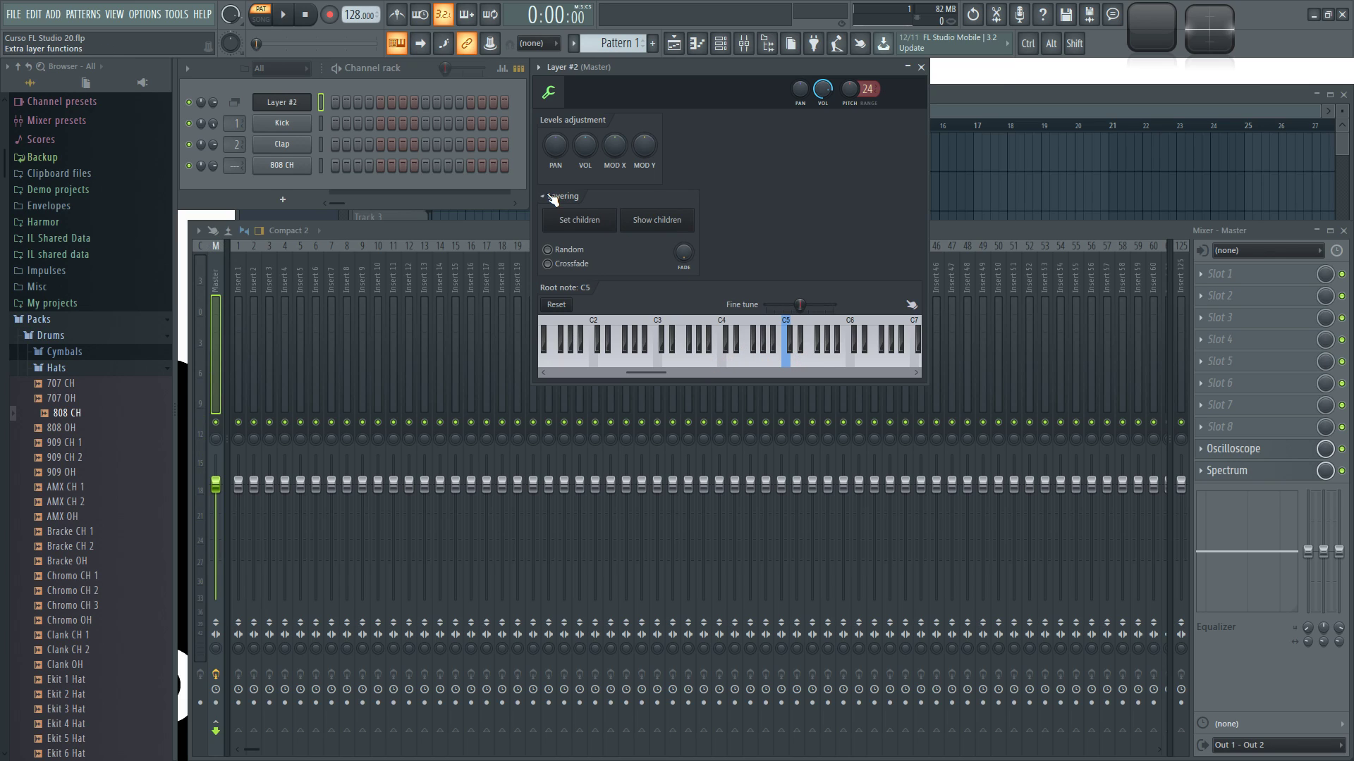
Step: Split the drum children of Layer #2 across separate keys and audition the notes around C5
{"action": "left_click", "coordinate": [573, 218]}
{"action": "left_click", "coordinate": [601, 213]}
{"action": "left_click", "coordinate": [773, 365]}
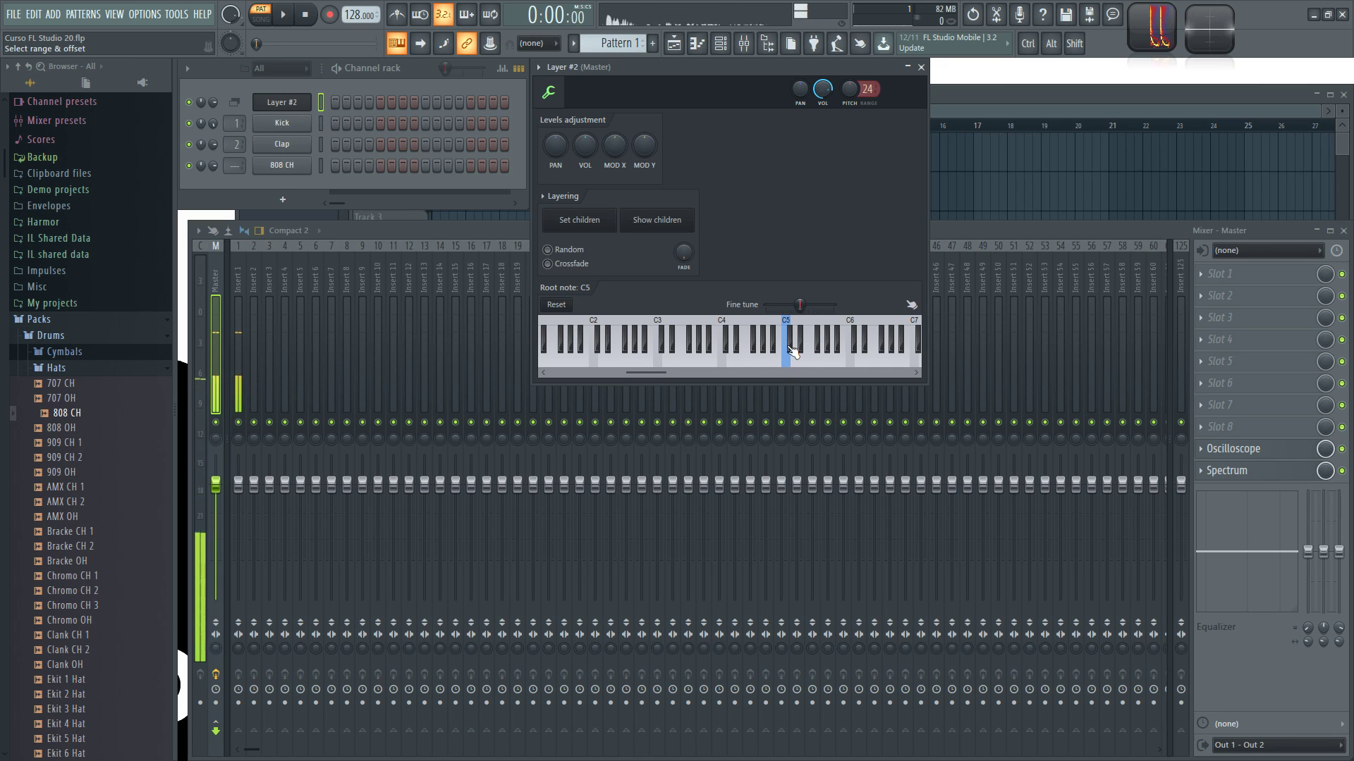
{"action": "left_click", "coordinate": [806, 366]}
{"action": "left_click", "coordinate": [785, 364]}
{"action": "left_click", "coordinate": [796, 365]}
Step: Open the piano roll for Layer #2
{"action": "right_click", "coordinate": [304, 102]}
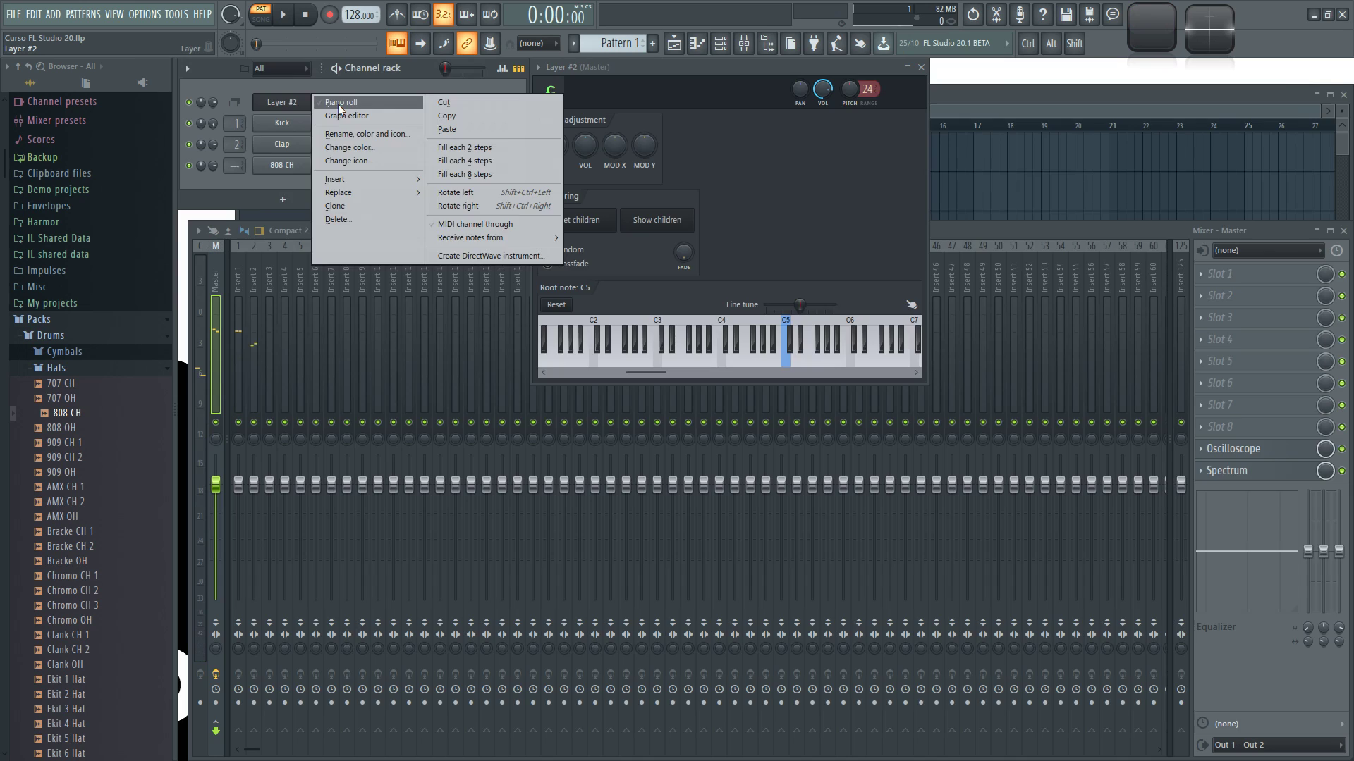
{"action": "left_click", "coordinate": [338, 107]}
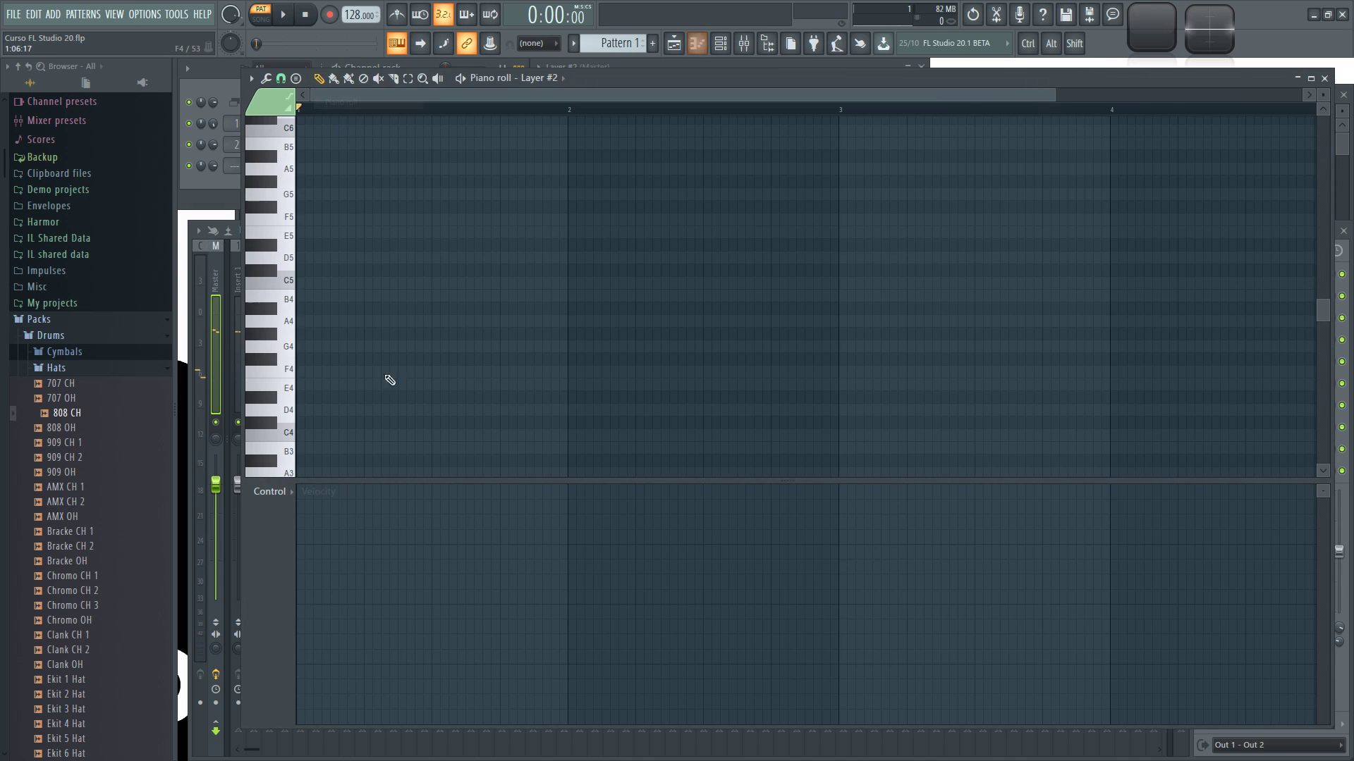
Step: Place C5 notes on all four beats of bar 1 and C#5 notes on beats 2 and 4
{"action": "left_click", "coordinate": [312, 283]}
{"action": "left_click", "coordinate": [368, 285]}
{"action": "left_click", "coordinate": [434, 285]}
{"action": "left_click", "coordinate": [504, 285]}
{"action": "left_click", "coordinate": [368, 272]}
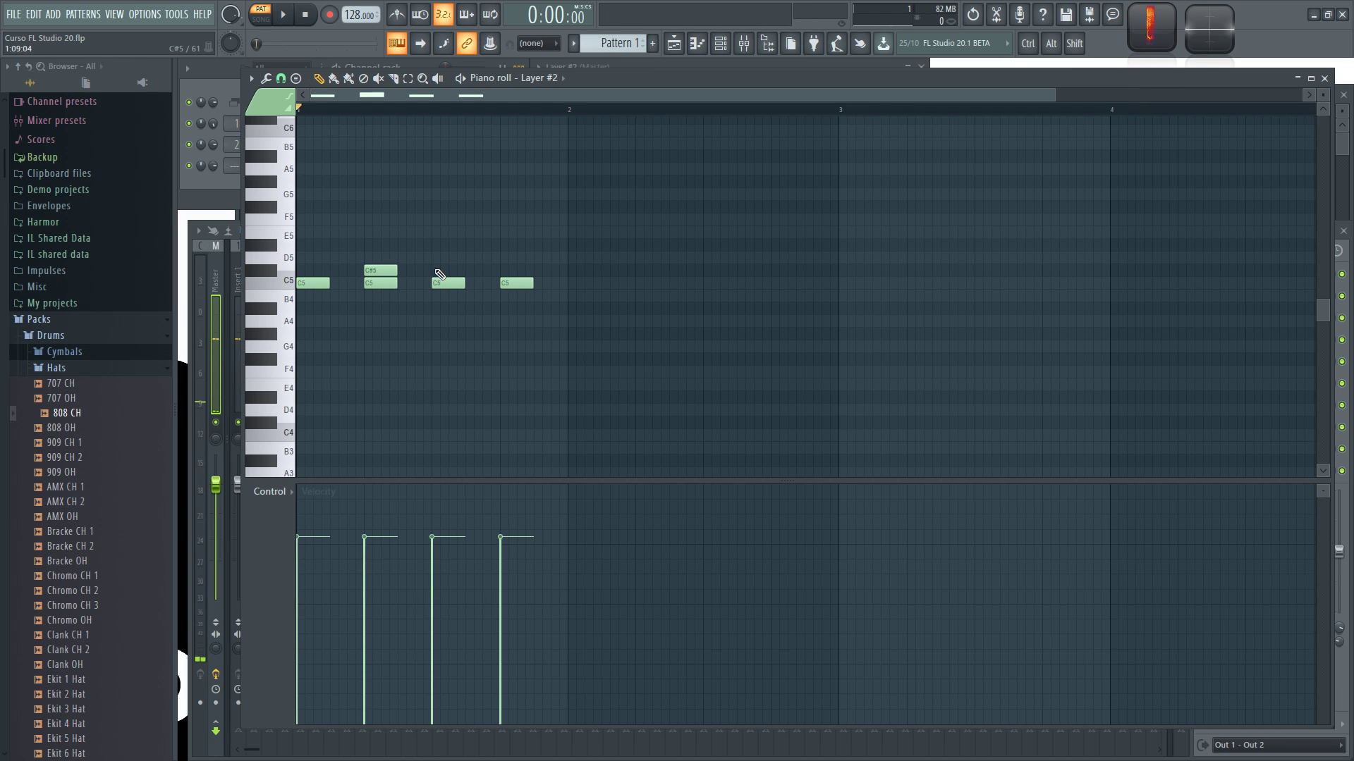
{"action": "left_click", "coordinate": [501, 272]}
Step: Add D5 notes on the four offbeats of bar 1
{"action": "left_click", "coordinate": [333, 259]}
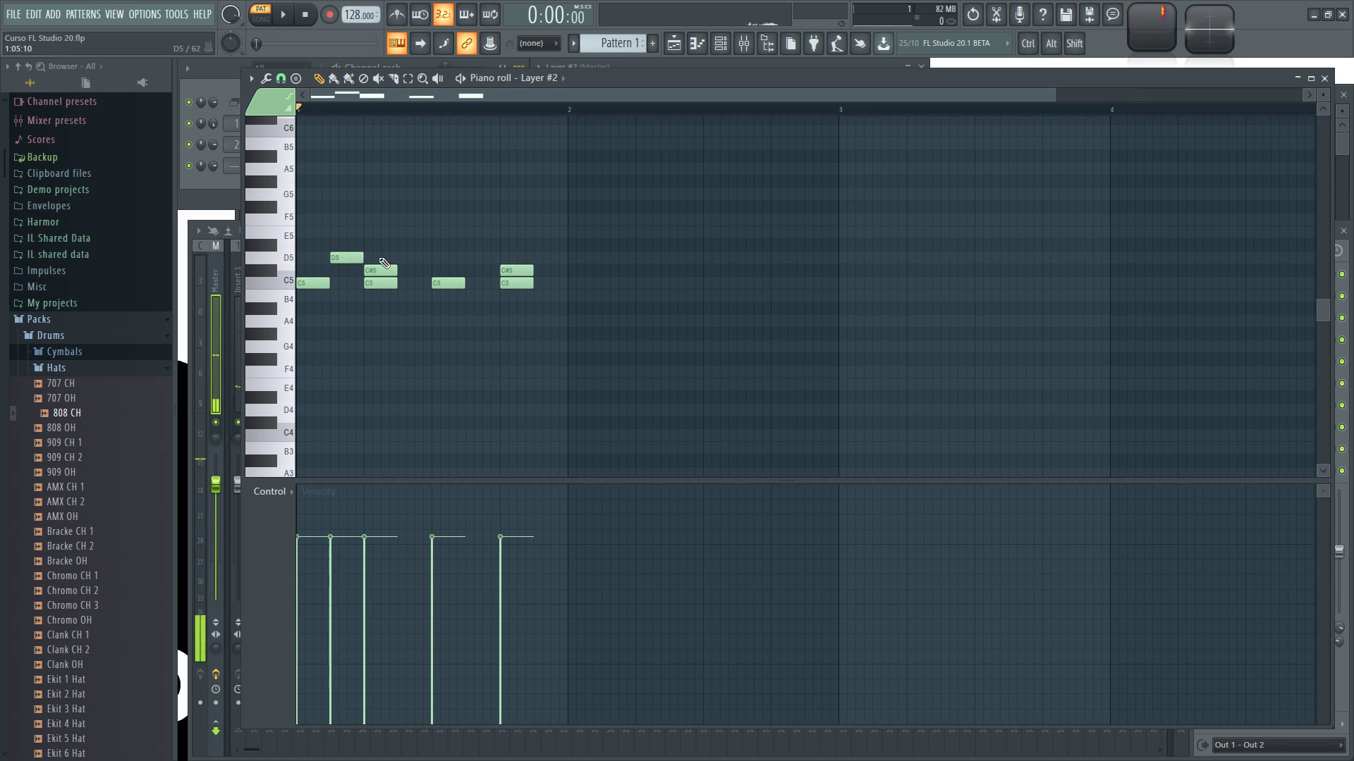
{"action": "left_click", "coordinate": [401, 259]}
{"action": "left_click", "coordinate": [468, 258]}
{"action": "left_click", "coordinate": [537, 258]}
Step: Play back the Layer #2 drum pattern, stop it and close the piano roll
{"action": "key", "text": "space"}
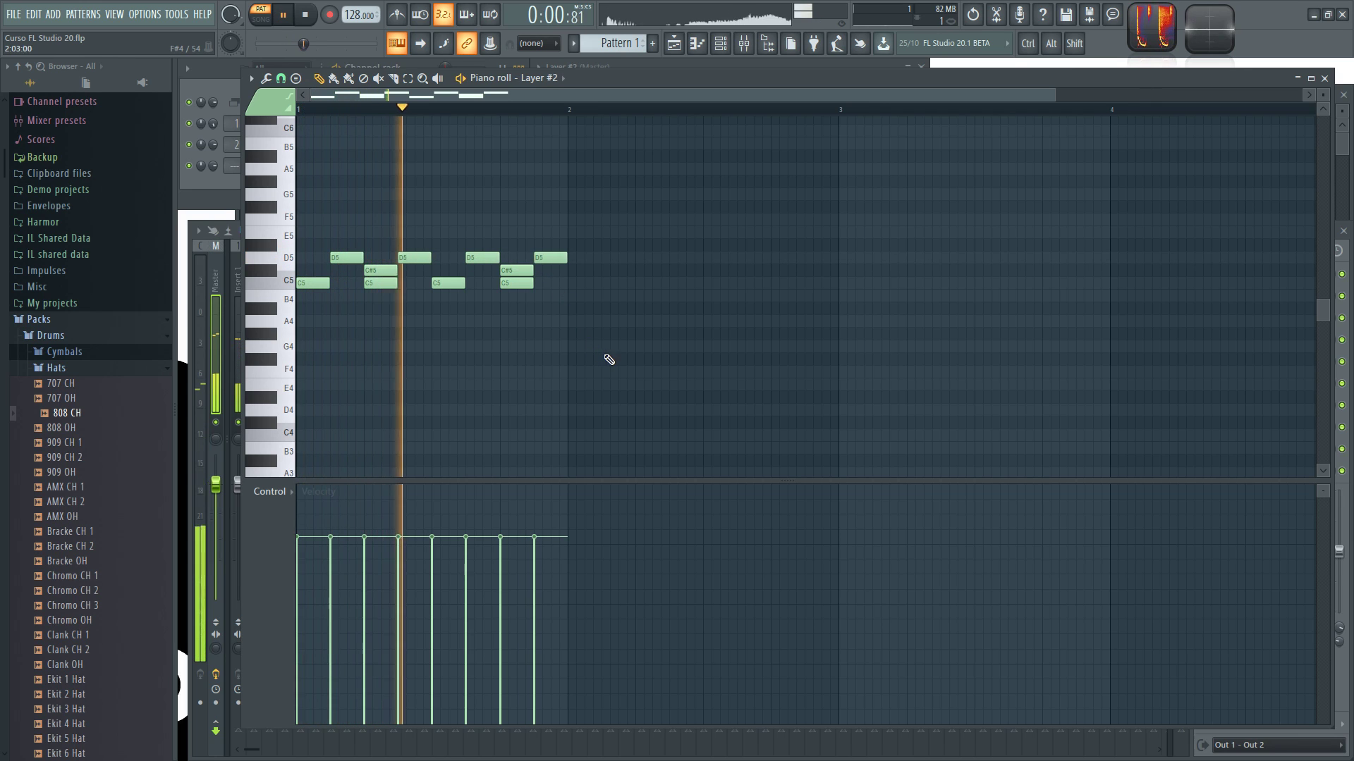
{"action": "key", "text": "space"}
{"action": "left_click", "coordinate": [1325, 79]}
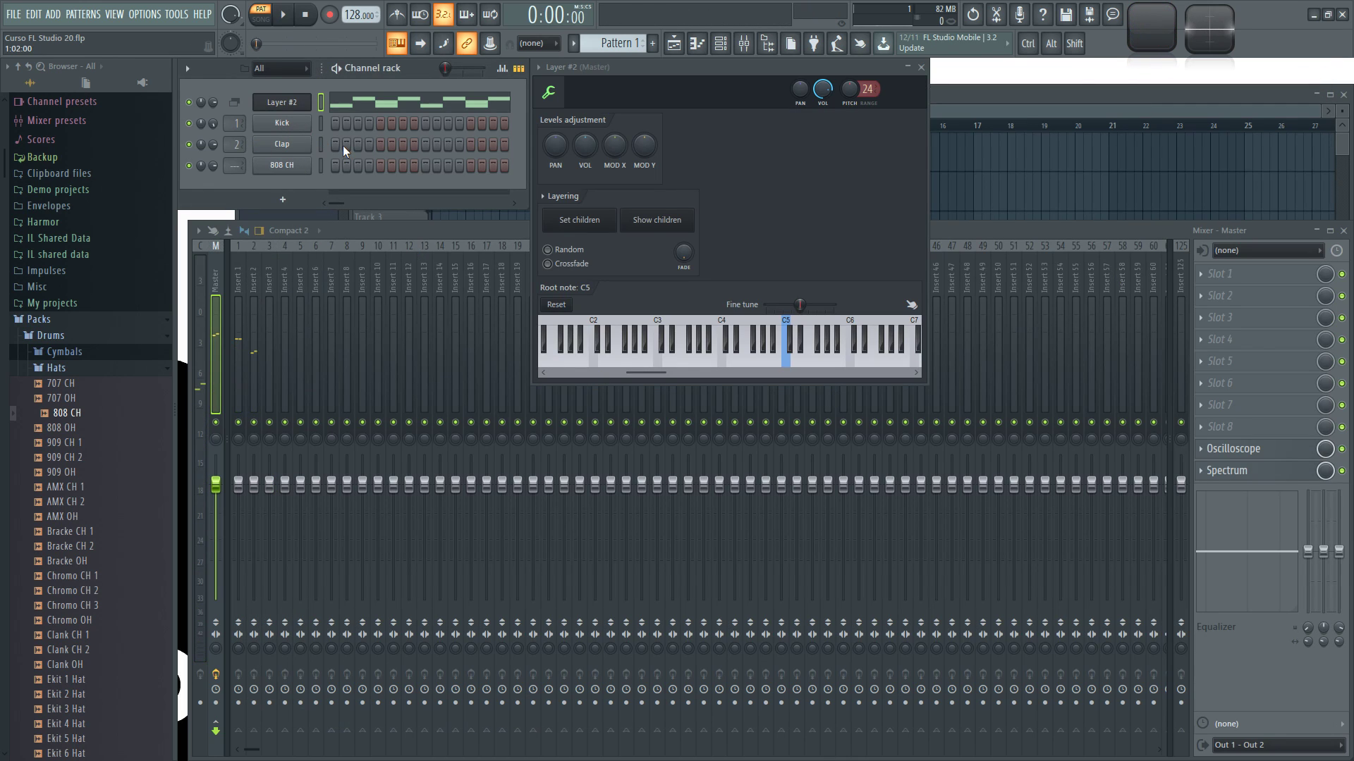
Step: Preview the split drum sounds on Layer #2's keyboard, playing notes at and just above C5
{"action": "left_click", "coordinate": [798, 361]}
{"action": "mouse_move", "coordinate": [652, 372]}
{"action": "left_mouse_down"}
{"action": "mouse_move", "coordinate": [797, 372]}
{"action": "mouse_move", "coordinate": [653, 378]}
{"action": "left_mouse_up"}
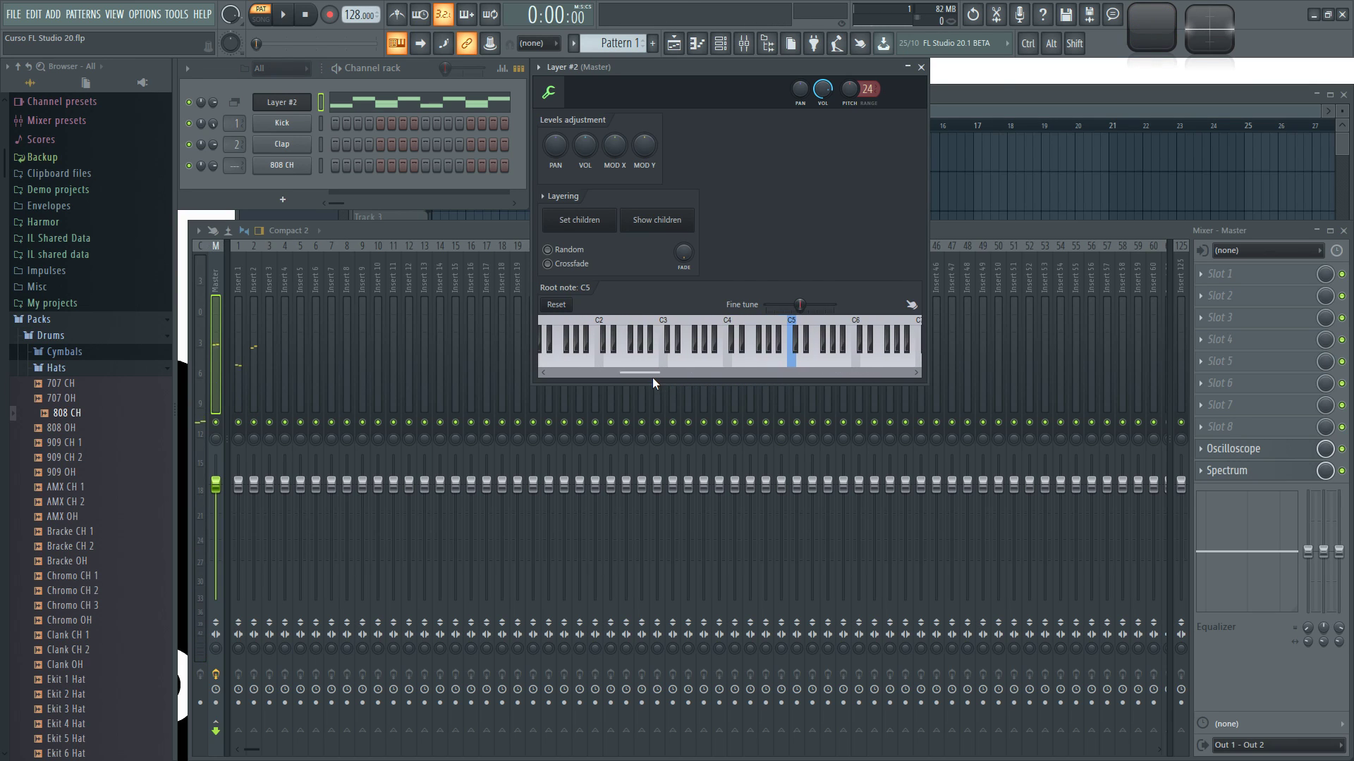
{"action": "left_click", "coordinate": [802, 348]}
{"action": "left_click", "coordinate": [791, 372]}
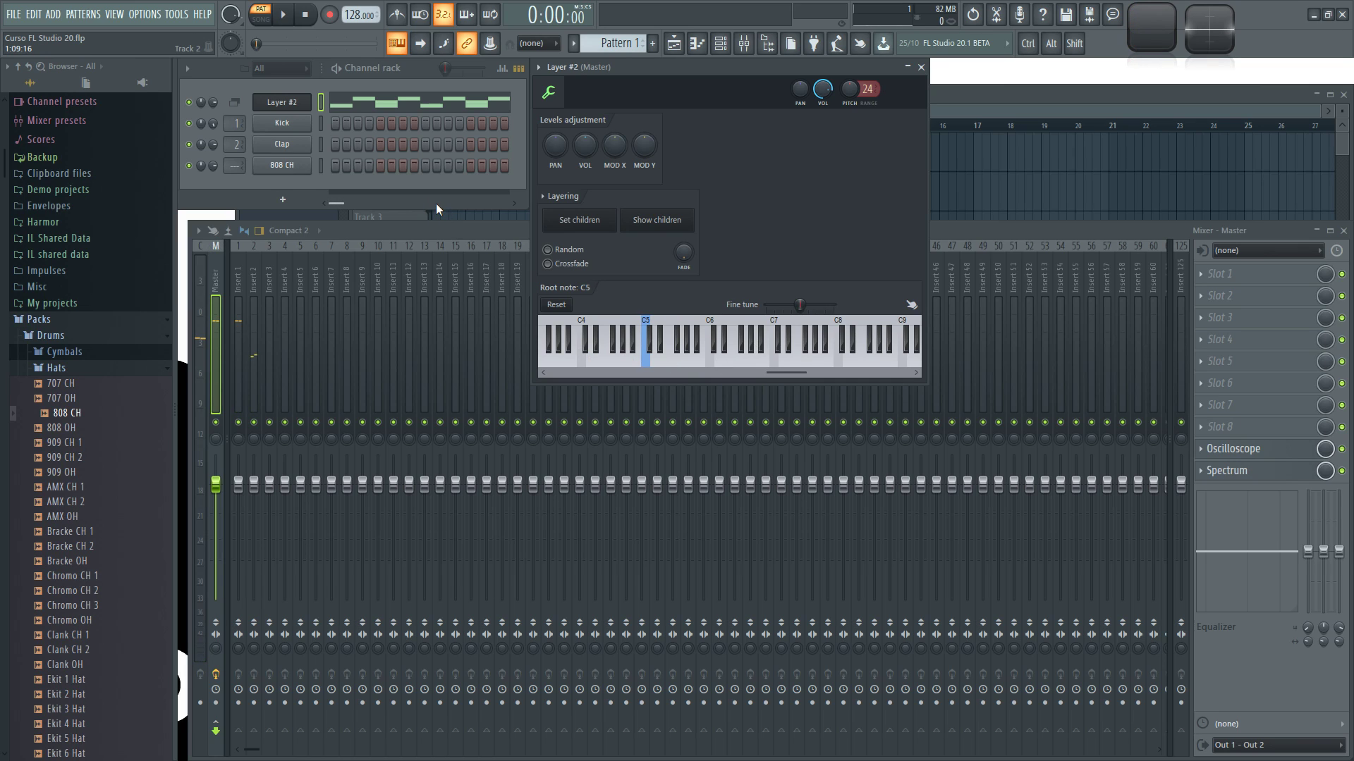
Step: Collapse the Packs folder in the browser and cut all the notes from the Layer #2 channel
{"action": "left_click", "coordinate": [39, 319]}
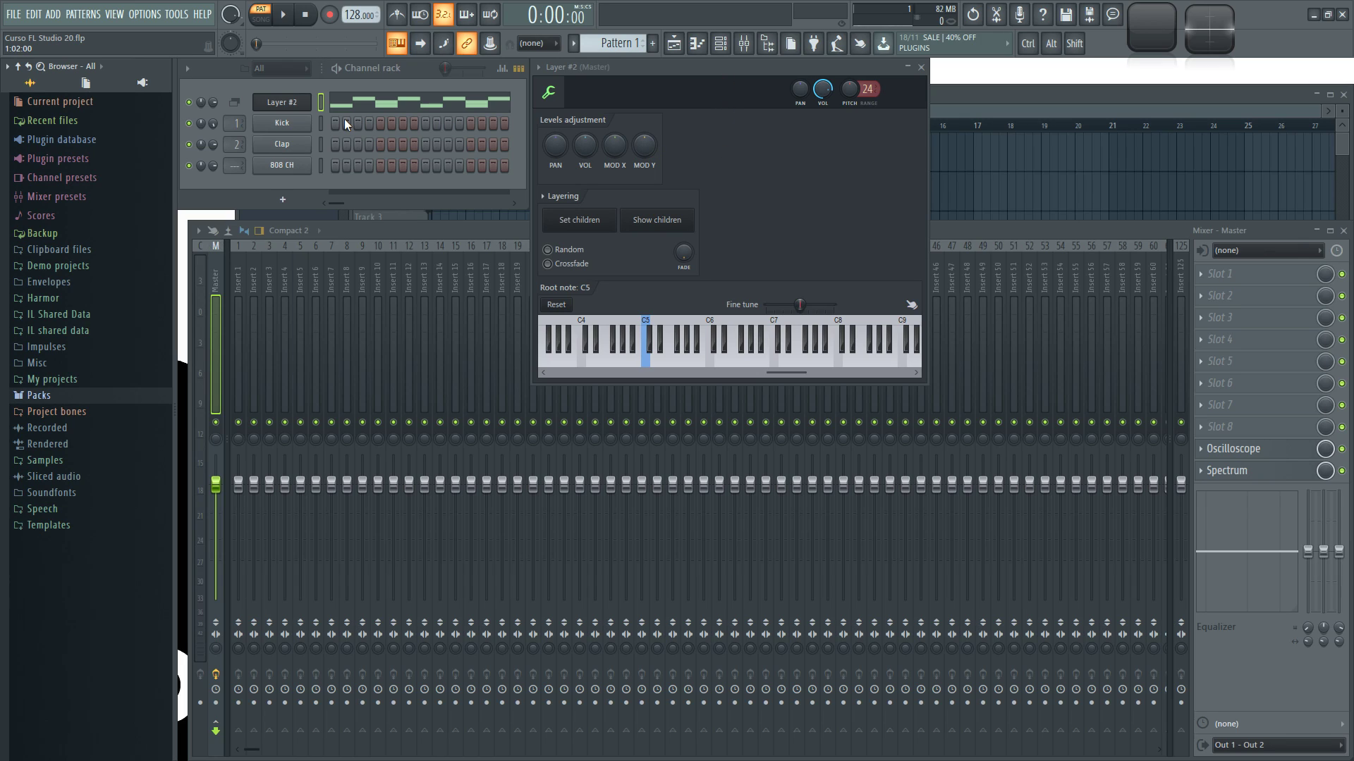
{"action": "left_click", "coordinate": [320, 101]}
{"action": "key", "text": "ctrl+x"}
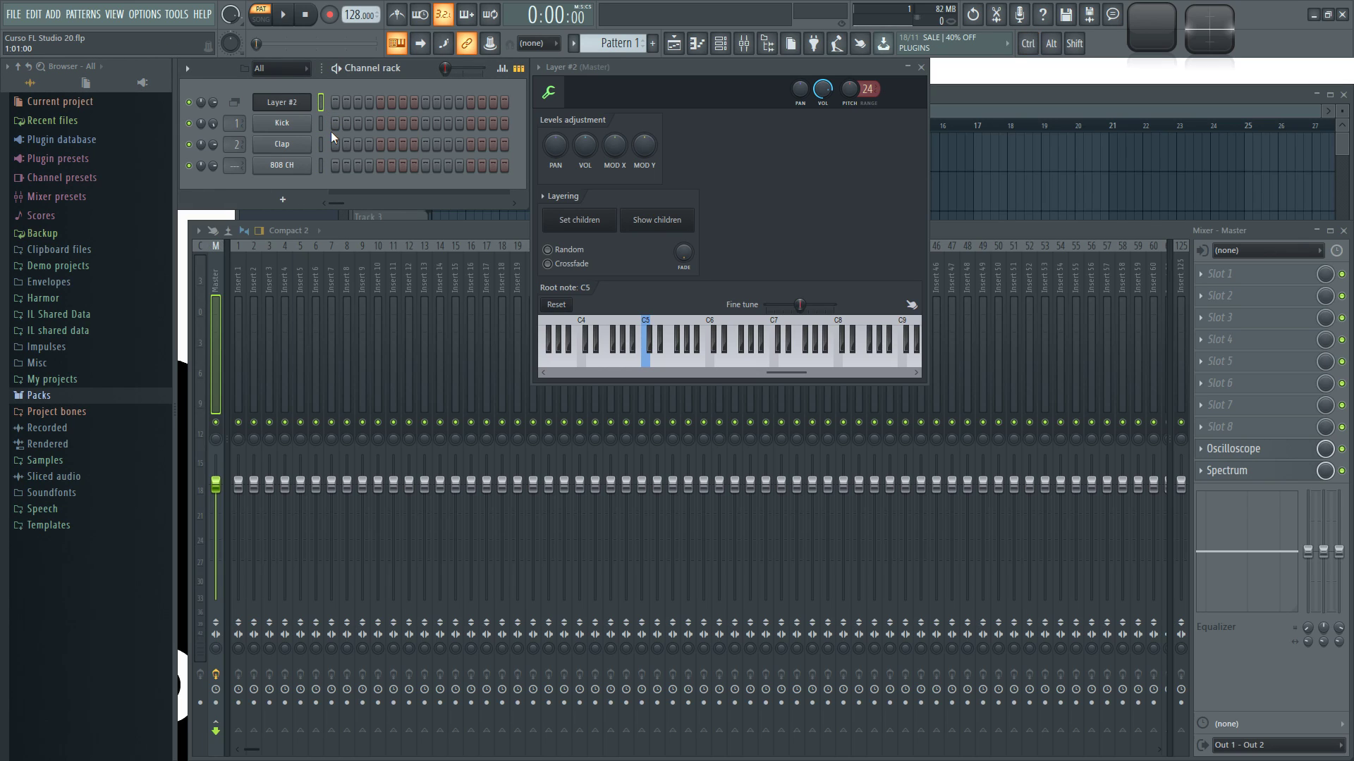